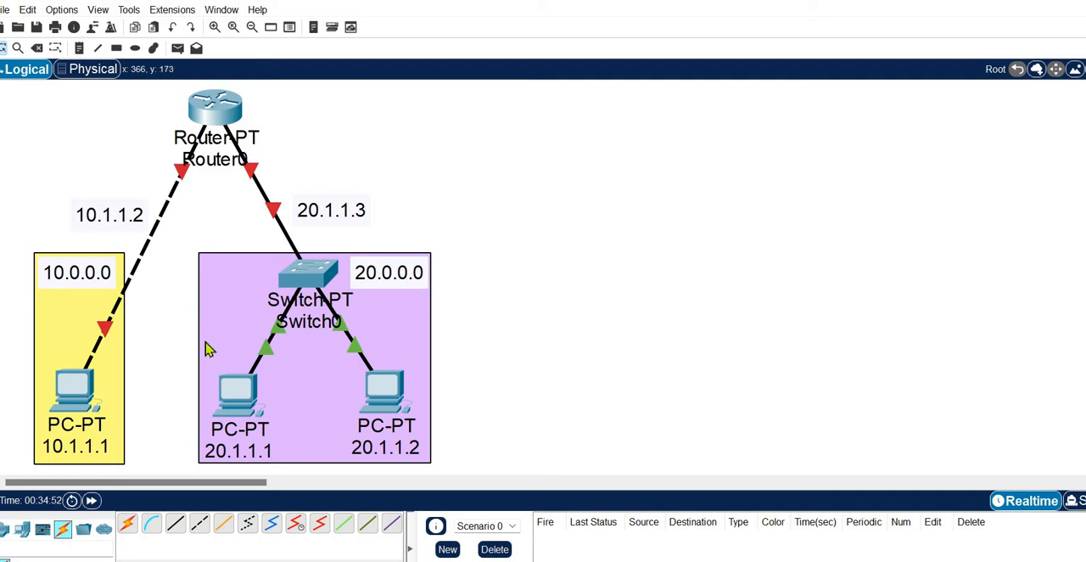
Step: Configure the PC in the 10.0.0.0 network with IPv4 address 10.1.1.1, subnet mask 255.0.0.0 and default gateway 10.1.1.2
{"action": "left_click", "coordinate": [72, 402]}
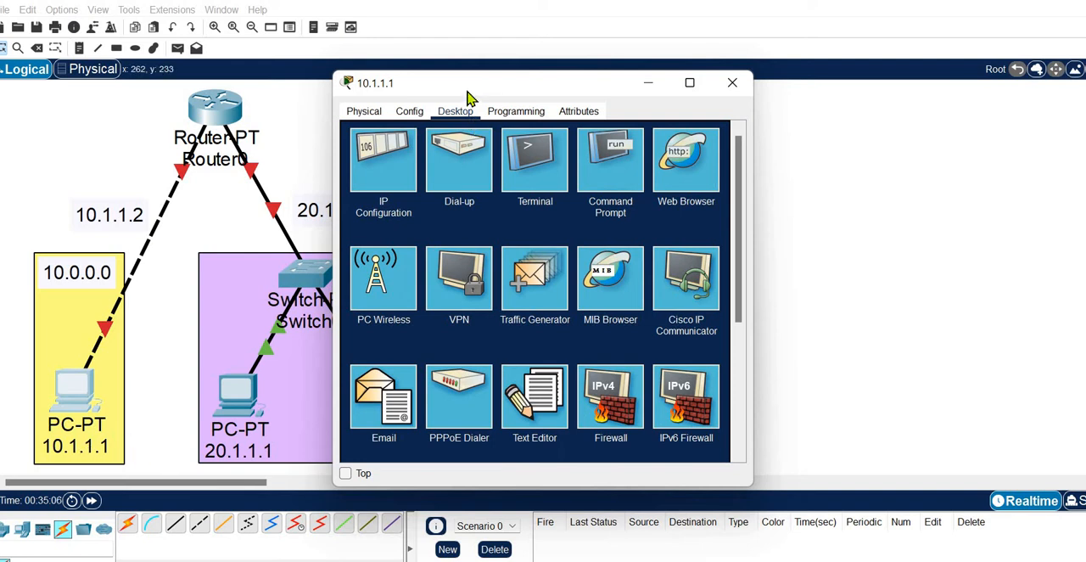
{"action": "left_click_drag", "start_coordinate": [466, 95], "coordinate": [606, 97]}
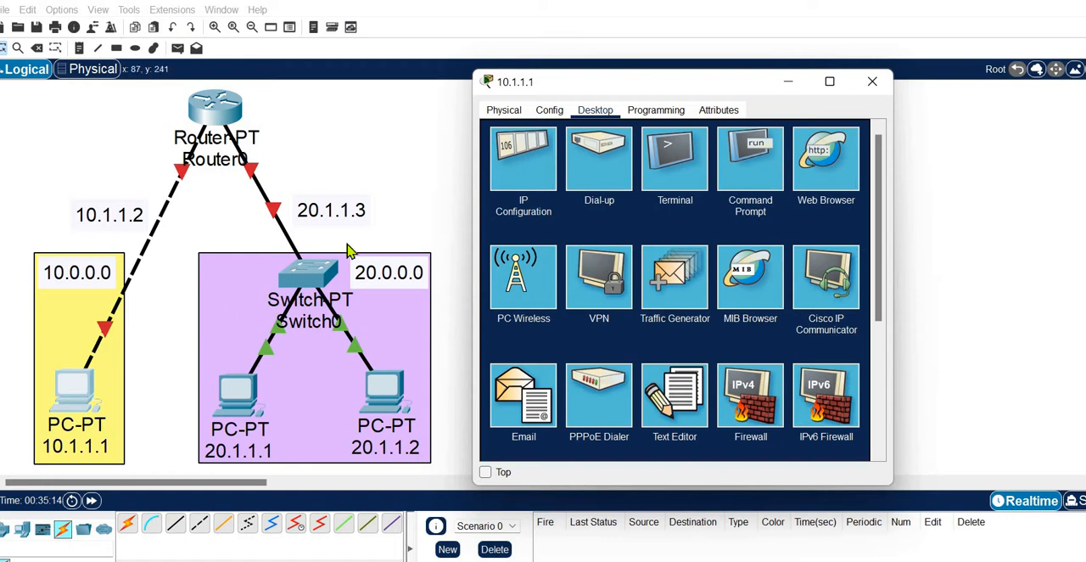
{"action": "left_click", "coordinate": [508, 174]}
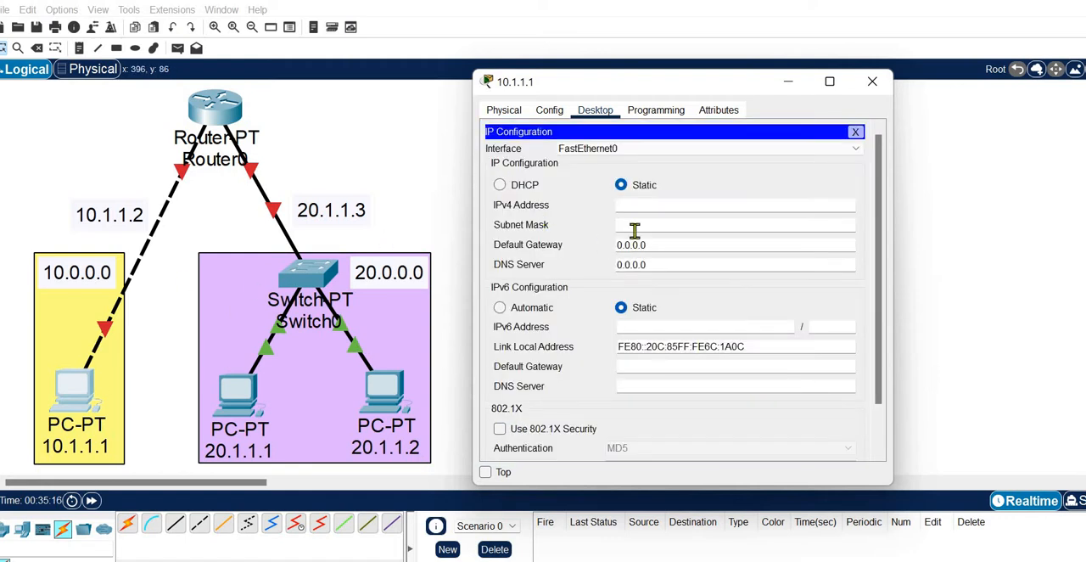
{"action": "left_click", "coordinate": [642, 208]}
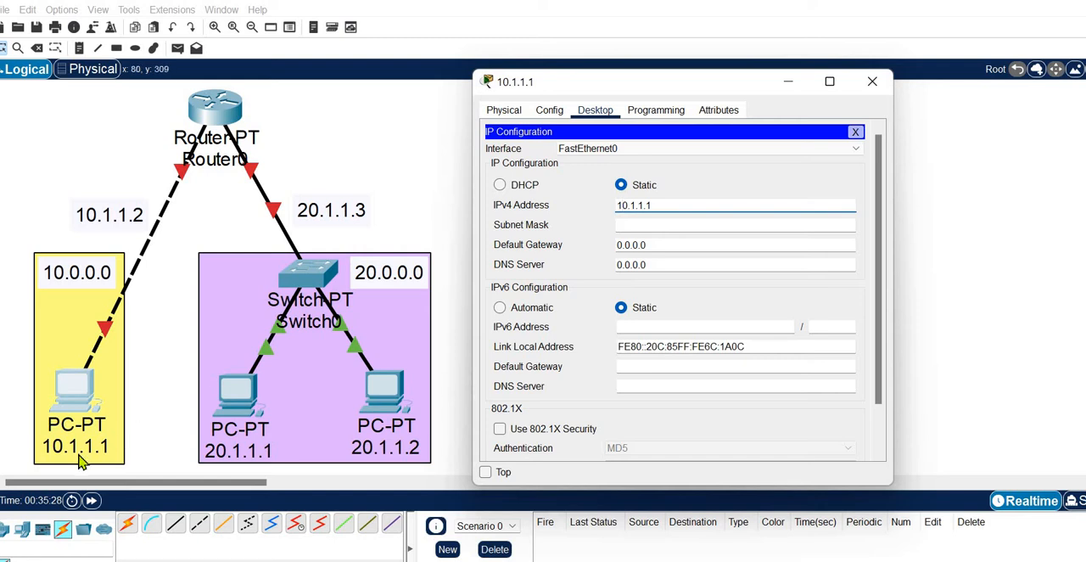
{"action": "left_click", "coordinate": [686, 224]}
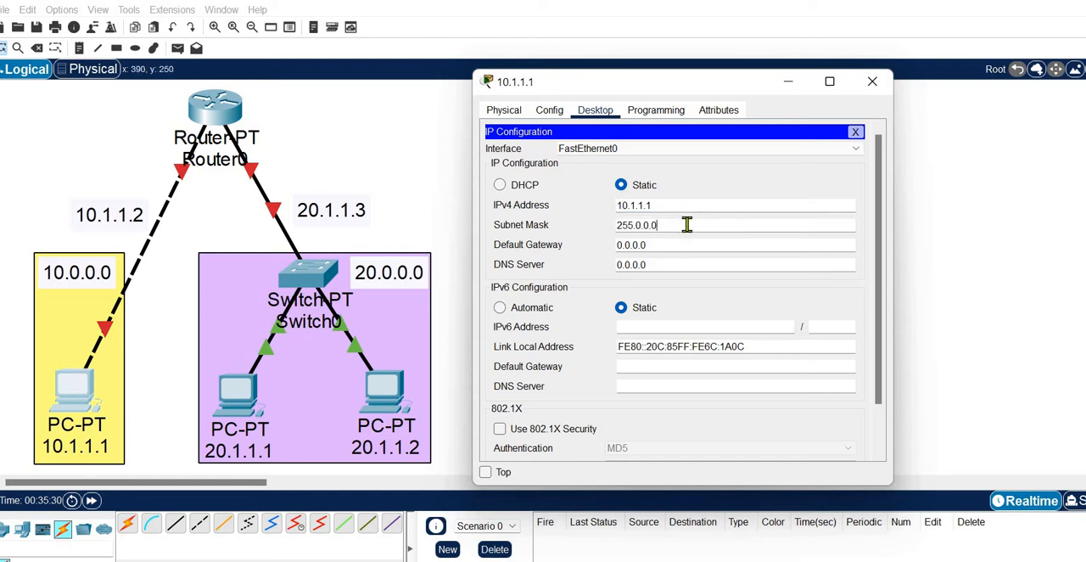
{"action": "left_click", "coordinate": [681, 246]}
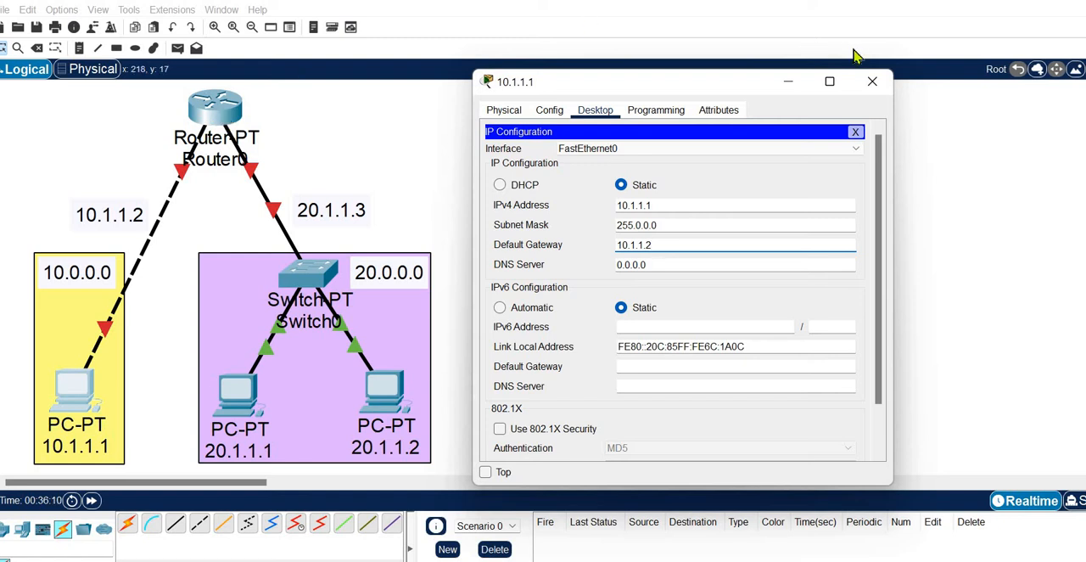
{"action": "left_click", "coordinate": [871, 81]}
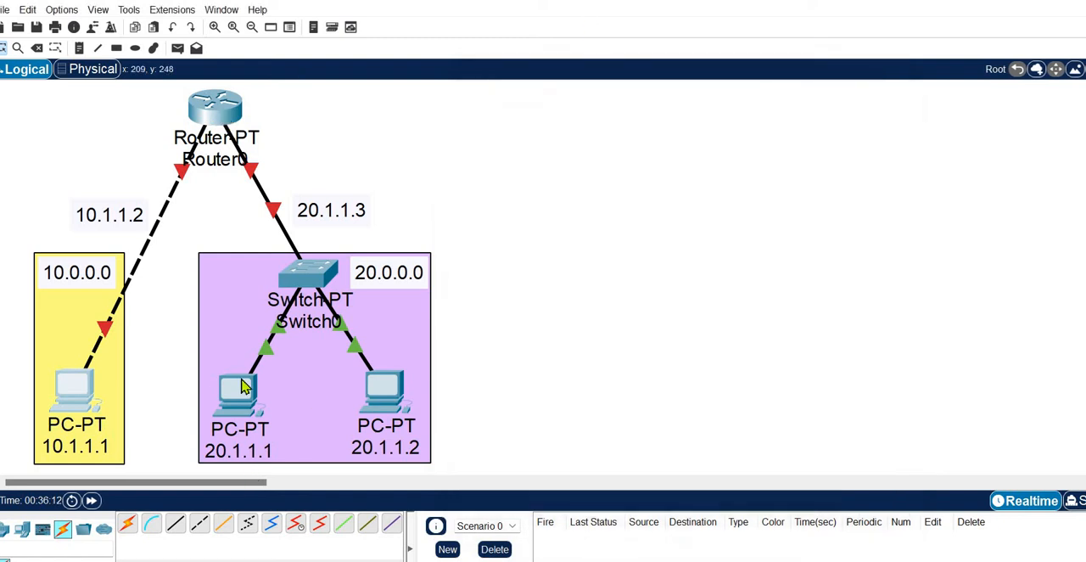
Step: Configure the PC labelled 20.1.1.1 with IPv4 address 20.1.1.1, subnet mask 255.0.0.0 and default gateway 20.1.1.3
{"action": "left_click", "coordinate": [242, 386]}
{"action": "left_click", "coordinate": [367, 161]}
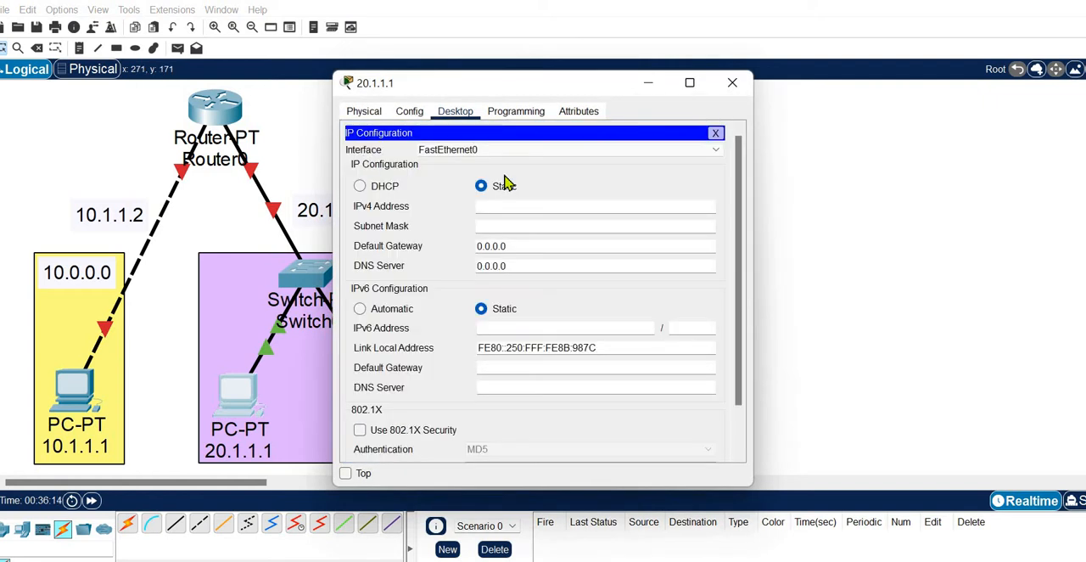
{"action": "left_click", "coordinate": [534, 225]}
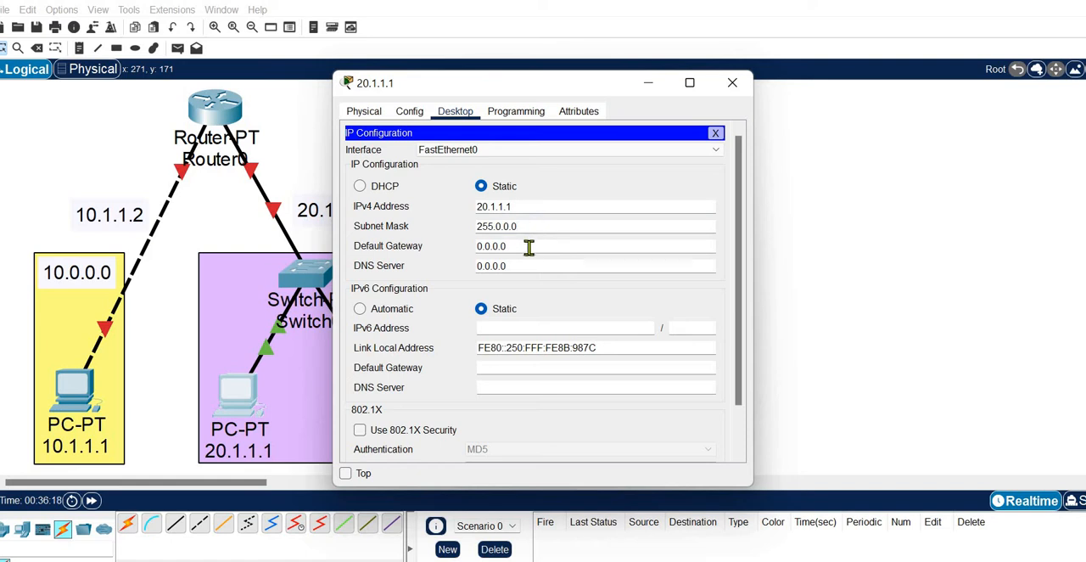
{"action": "left_click", "coordinate": [526, 247]}
{"action": "left_click_drag", "start_coordinate": [526, 247], "coordinate": [407, 248]}
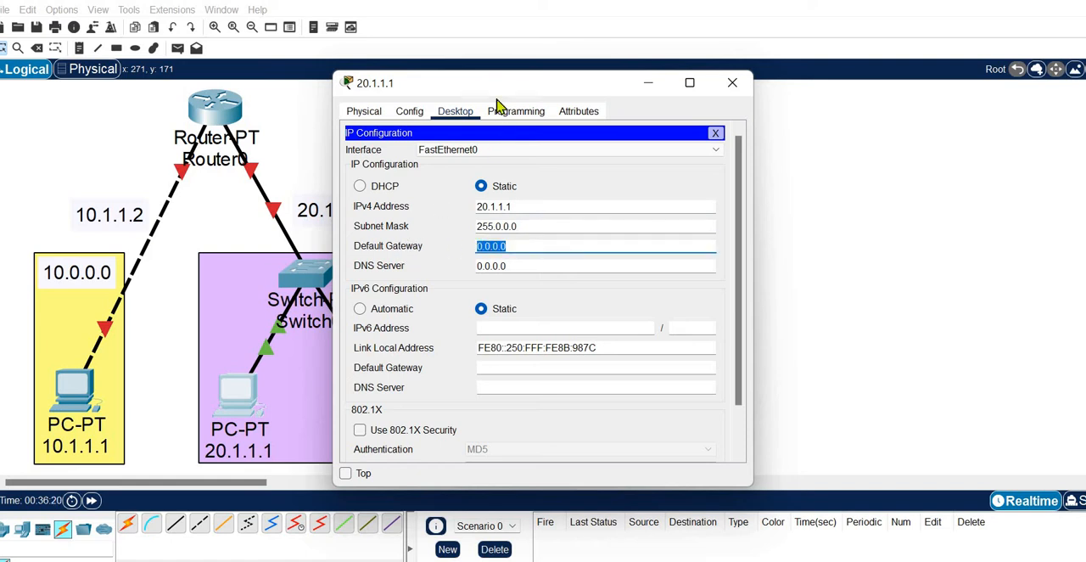
{"action": "left_click_drag", "start_coordinate": [494, 94], "coordinate": [600, 98]}
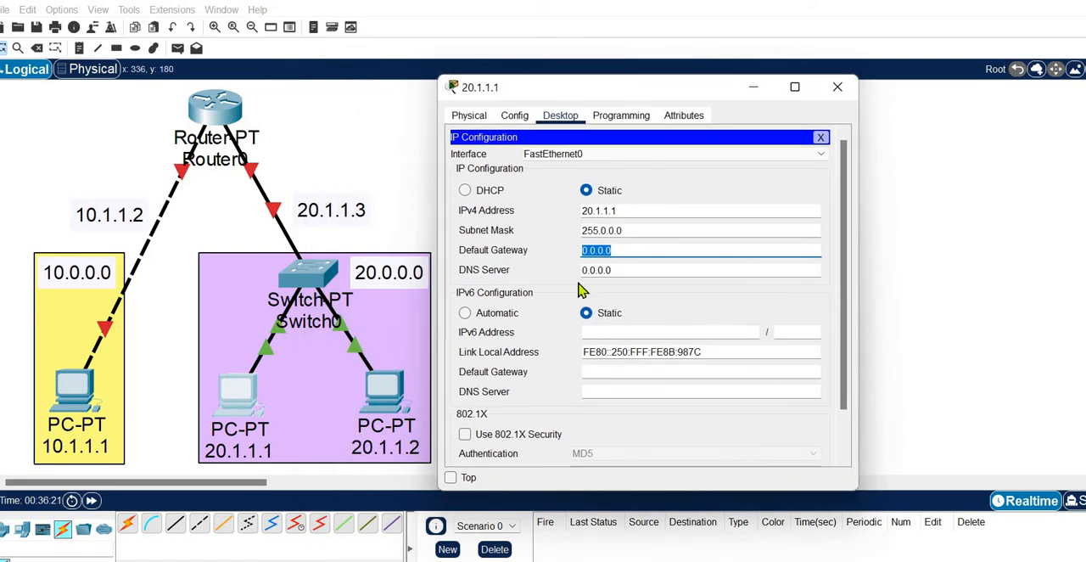
{"action": "type", "text": "20.1.1.1"}
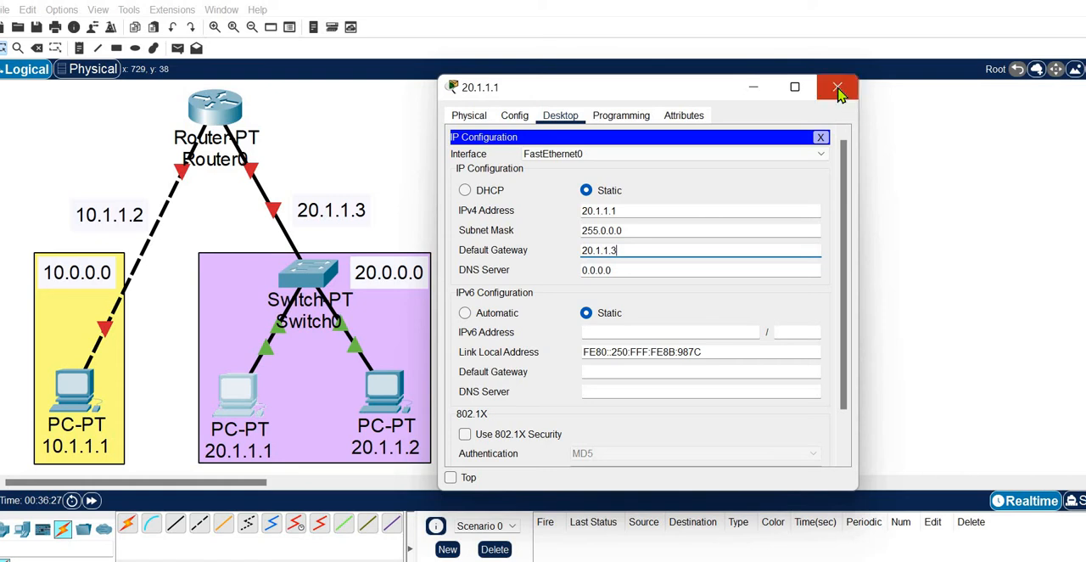
Step: Configure the PC labelled 20.1.1.2 with IPv4 address 20.1.1.2, subnet mask 255.0.0.0 and default gateway 20.1.1.3
{"action": "left_click", "coordinate": [386, 386]}
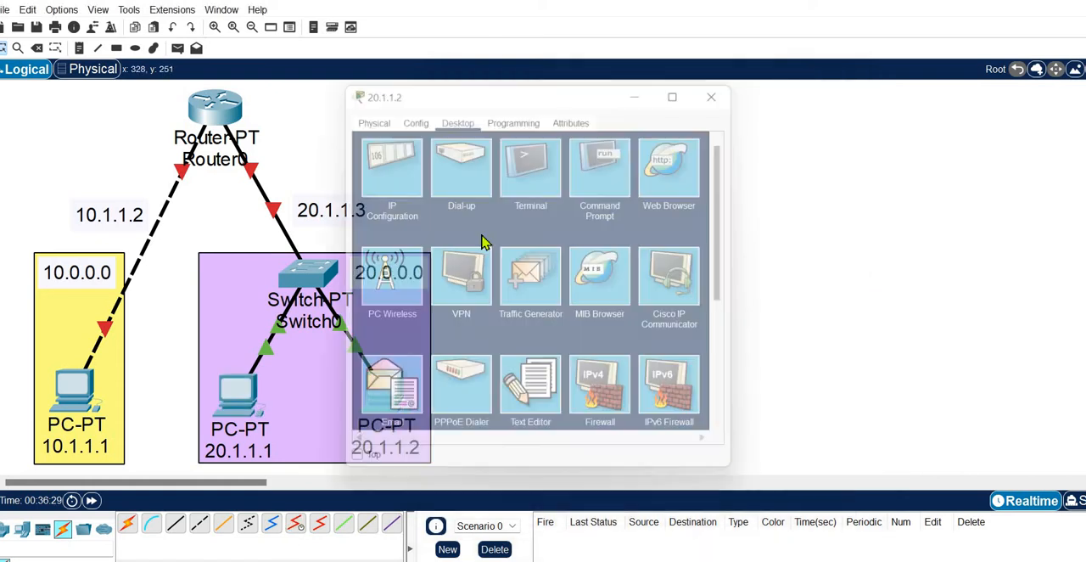
{"action": "left_click", "coordinate": [411, 146]}
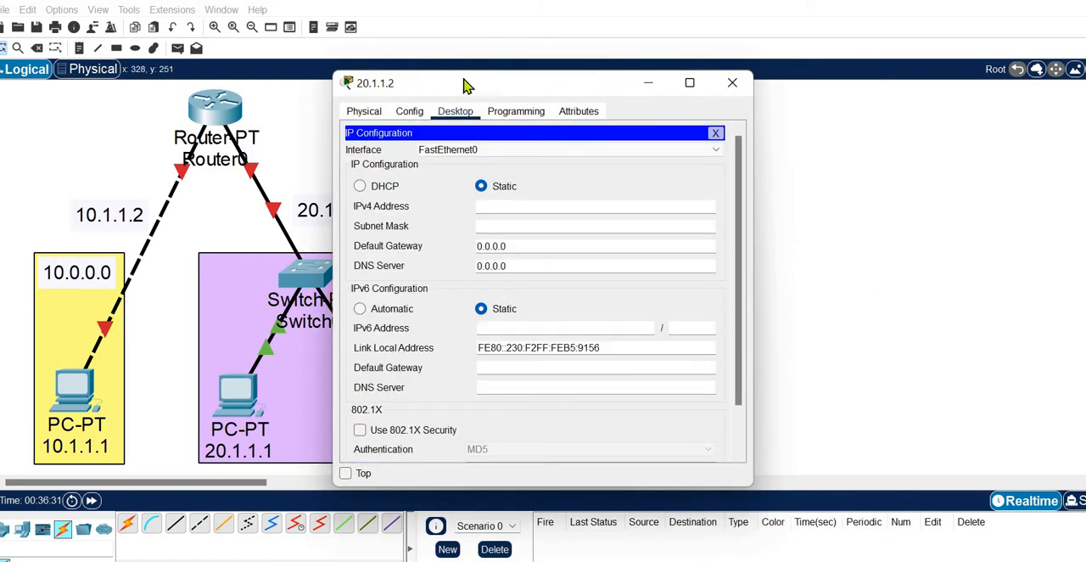
{"action": "left_click_drag", "start_coordinate": [465, 94], "coordinate": [631, 78]}
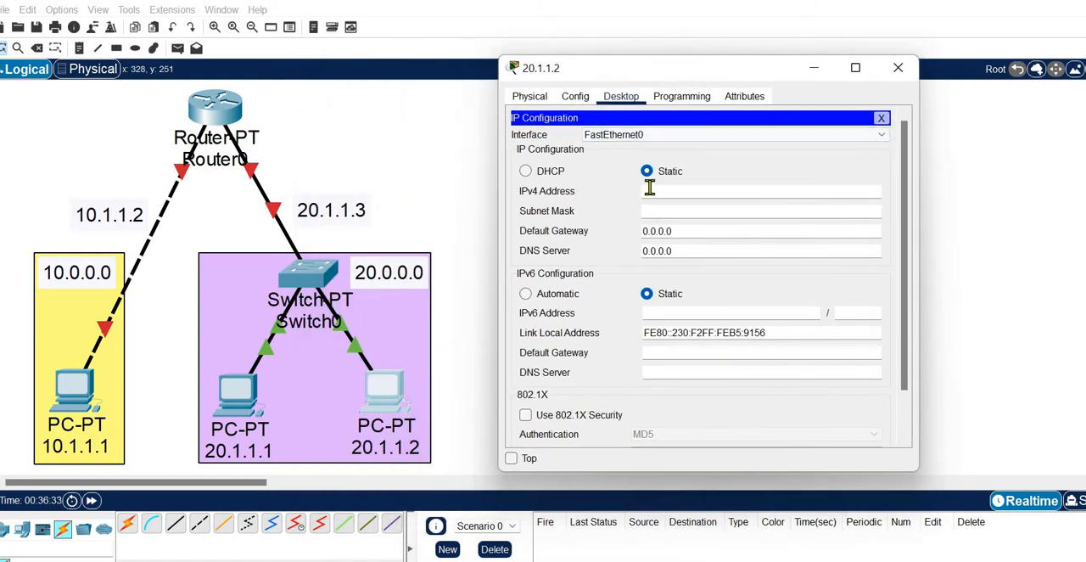
{"action": "left_click", "coordinate": [703, 211]}
{"action": "key", "text": "Tab"}
{"action": "type", "text": "20.1.1.1"}
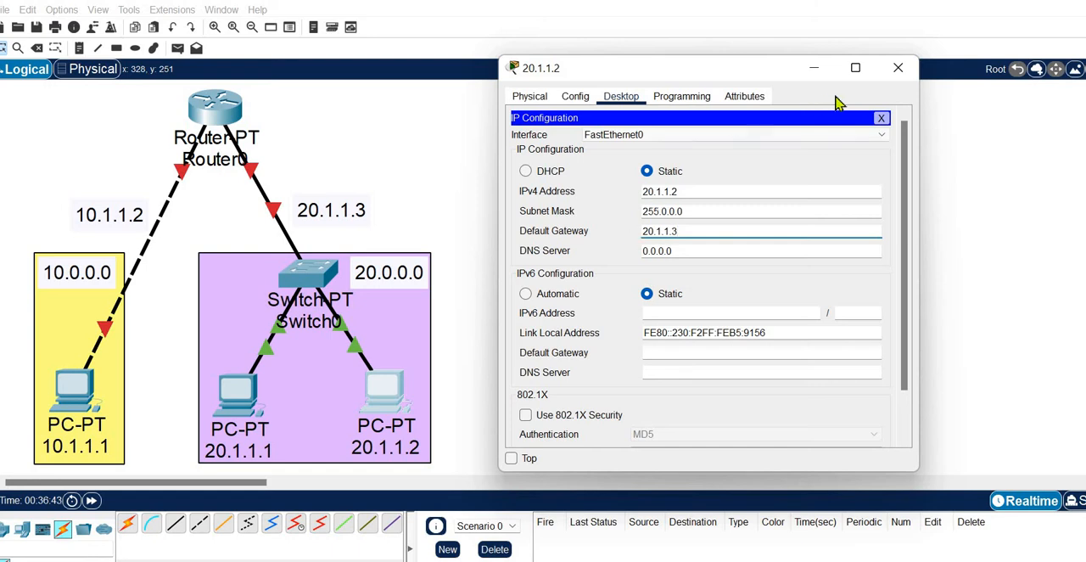
{"action": "left_click", "coordinate": [900, 71]}
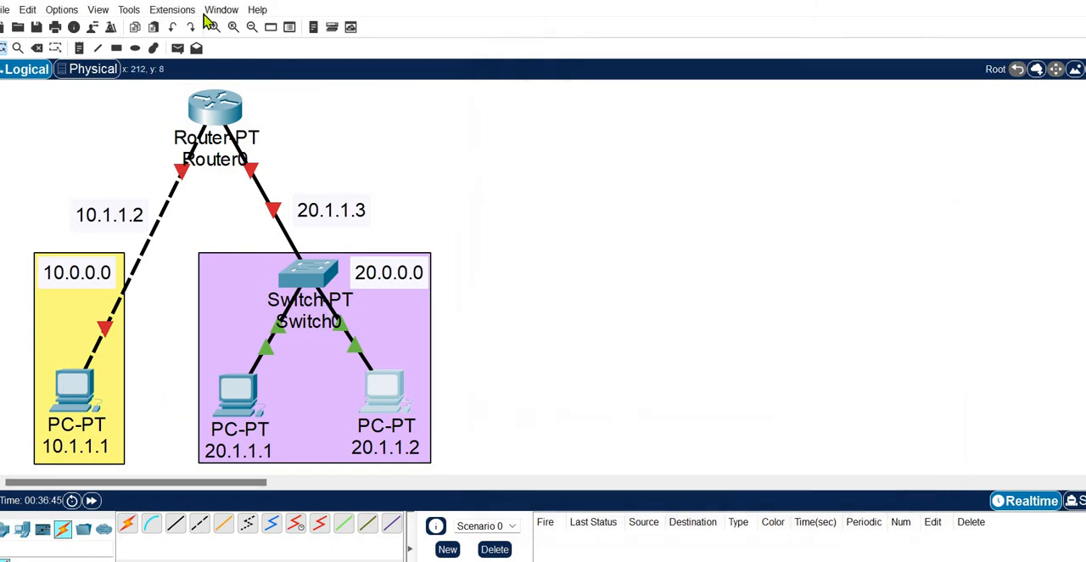
Step: Test connectivity with a simple PDU from PC 20.1.1.1 to PC 20.1.1.2 and delete its entry from the scenario
{"action": "left_click", "coordinate": [178, 47]}
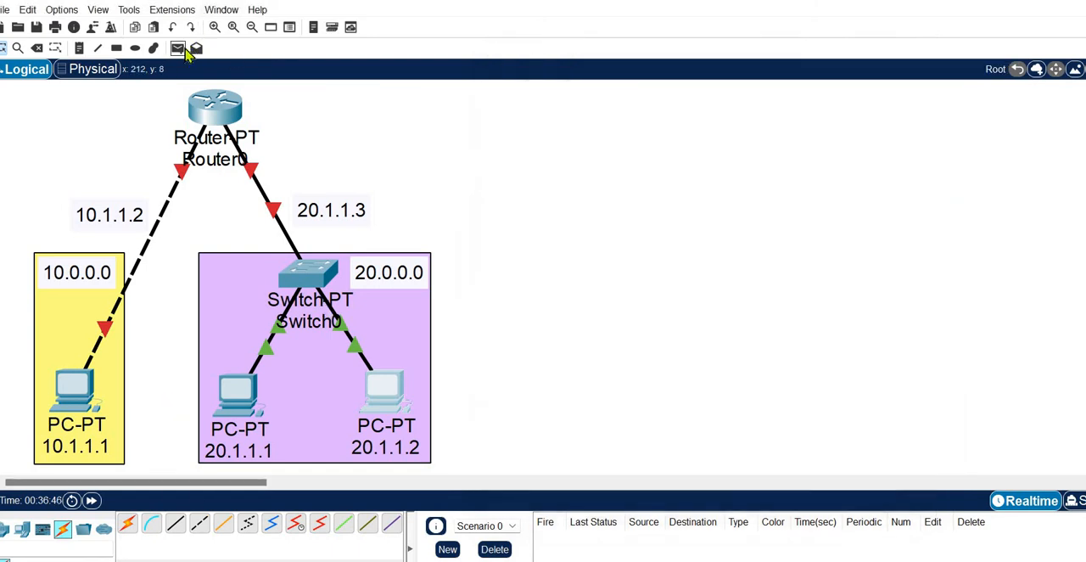
{"action": "left_click", "coordinate": [242, 391]}
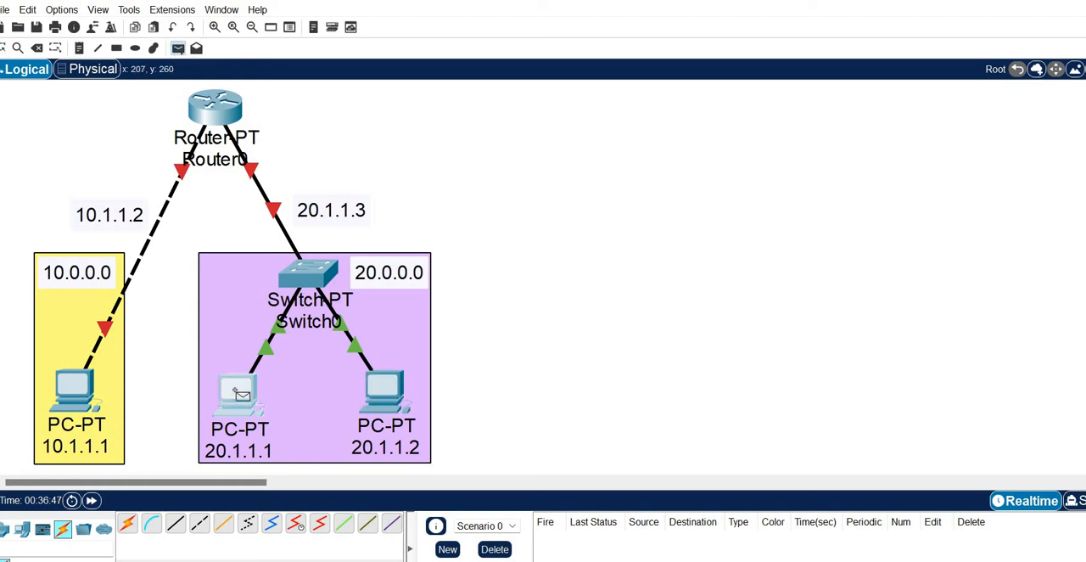
{"action": "left_click", "coordinate": [383, 397]}
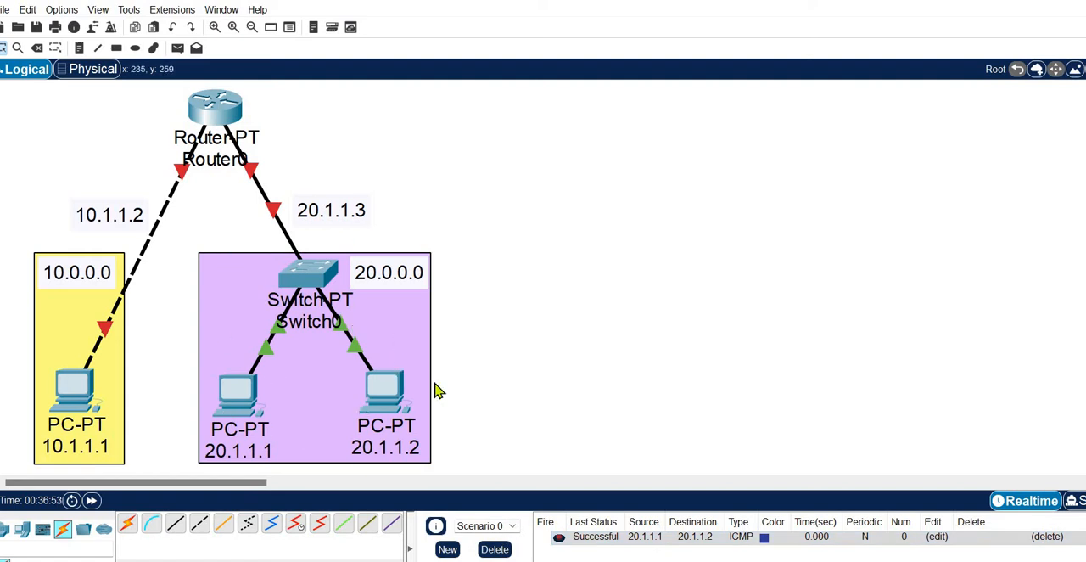
{"action": "left_click", "coordinate": [1046, 537]}
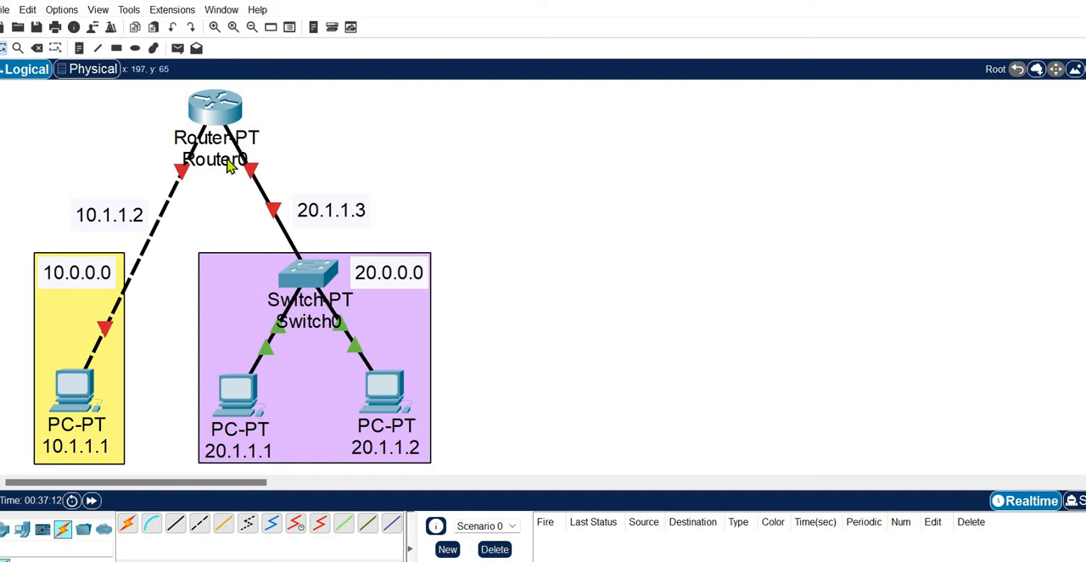
Step: Open Router0's configuration and bring up its command-line interface
{"action": "mouse_move", "coordinate": [229, 166]}
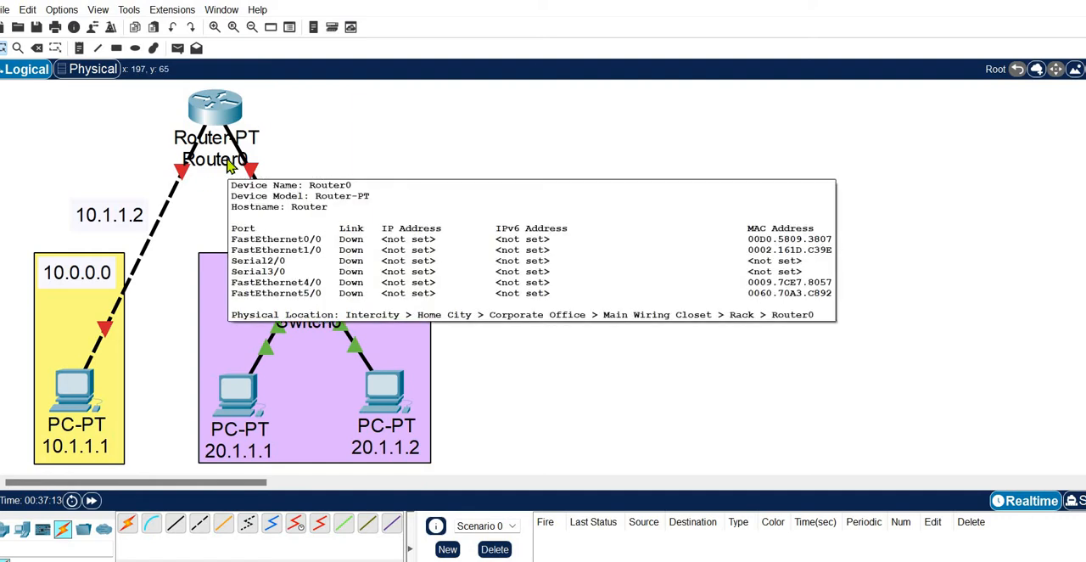
{"action": "left_click", "coordinate": [216, 109]}
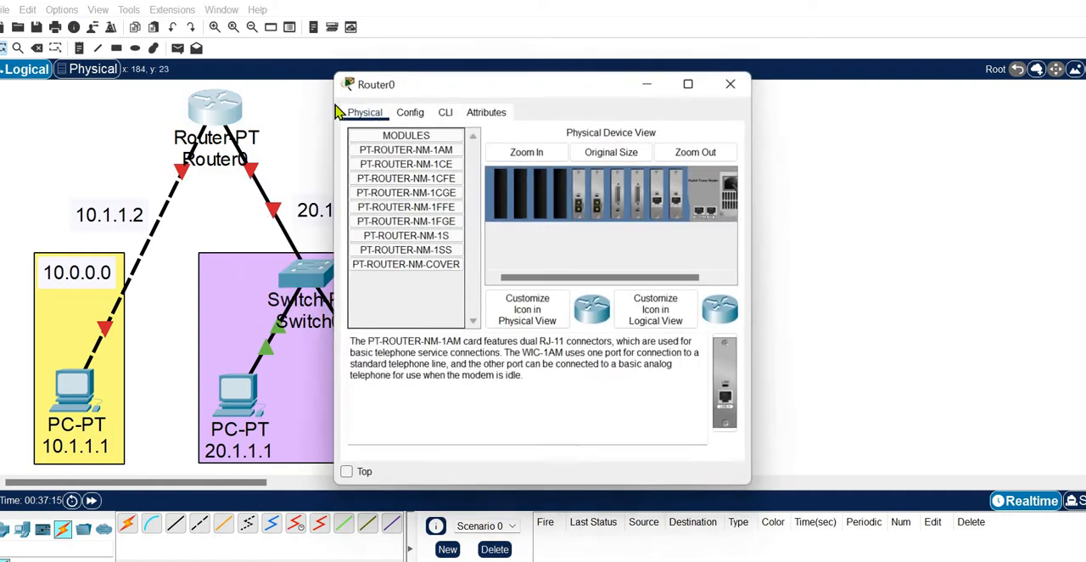
{"action": "left_click", "coordinate": [411, 112]}
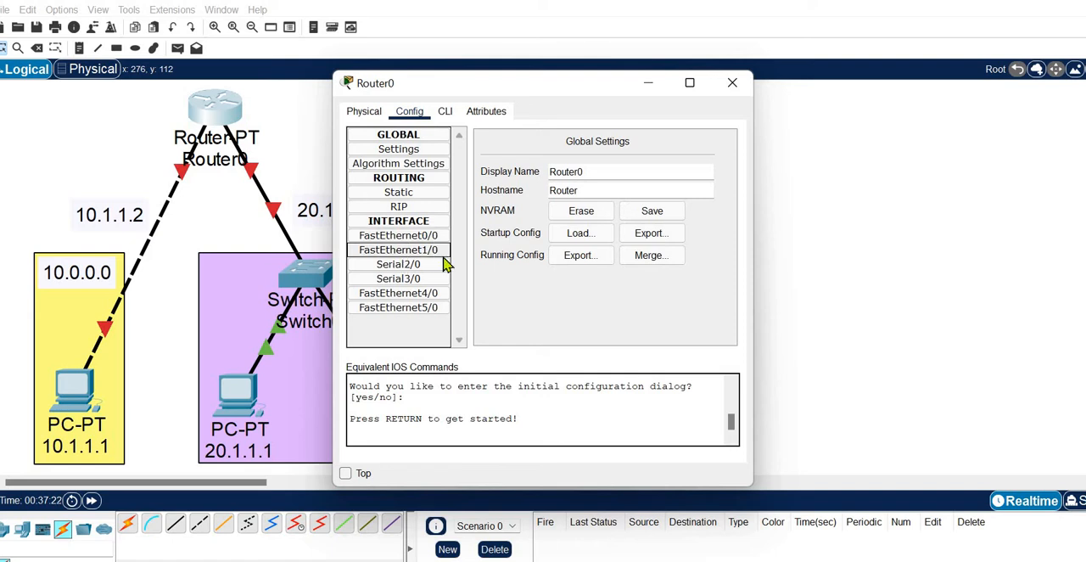
{"action": "left_click", "coordinate": [446, 113]}
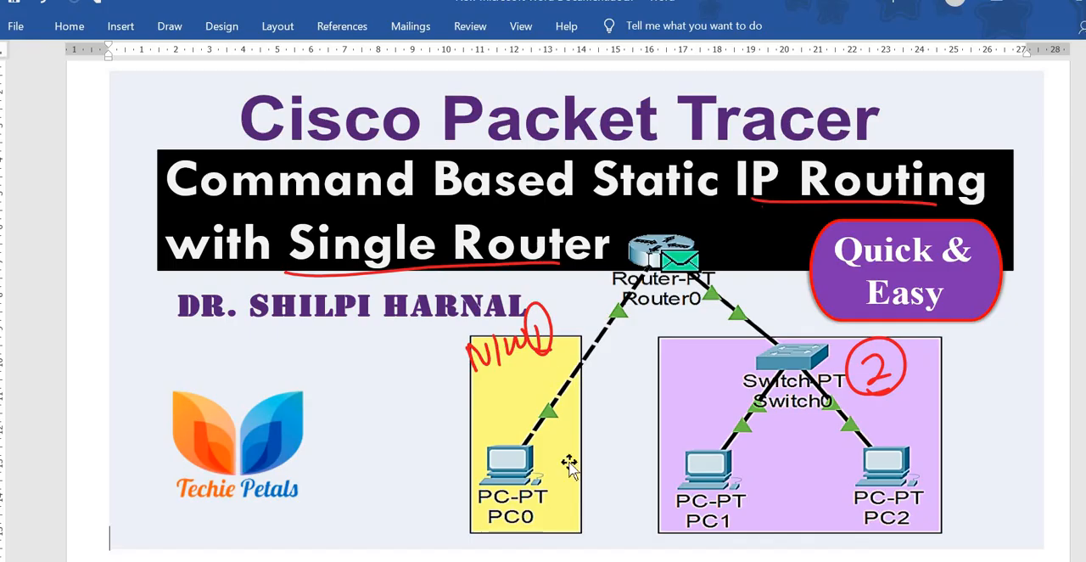
Step: Annotate the router mode diagram in the Word document: tick User Execution Mode, circle "en" and handwrite an underlined "enable" beneath it
{"action": "scroll", "coordinate": [570, 461], "scroll_direction": "down", "scroll_amount": 5}
{"action": "scroll", "coordinate": [569, 461], "scroll_direction": "up", "scroll_amount": 4}
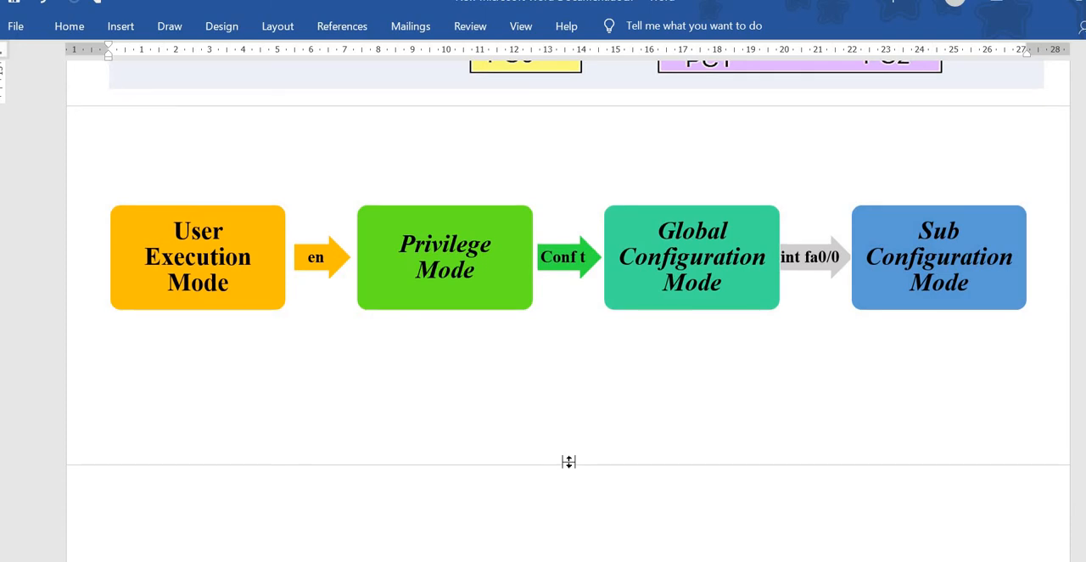
{"action": "left_click_drag", "start_coordinate": [222, 204], "coordinate": [274, 171]}
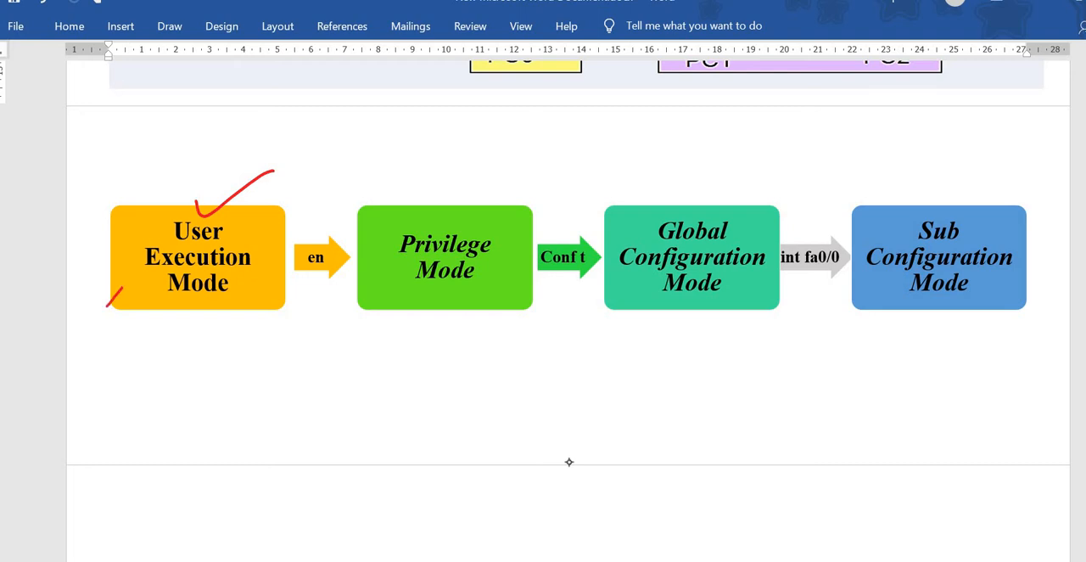
{"action": "mouse_move", "coordinate": [302, 270]}
{"action": "left_mouse_down"}
{"action": "mouse_move", "coordinate": [337, 220]}
{"action": "mouse_move", "coordinate": [328, 274]}
{"action": "left_mouse_up"}
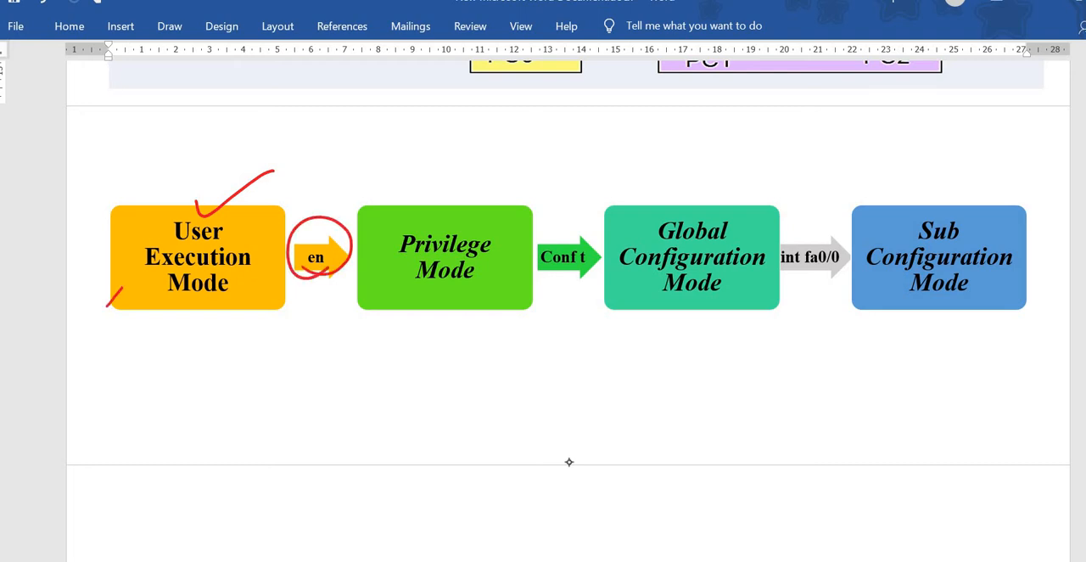
{"action": "left_click_drag", "start_coordinate": [259, 326], "coordinate": [272, 340]}
{"action": "left_click_drag", "start_coordinate": [327, 273], "coordinate": [365, 292]}
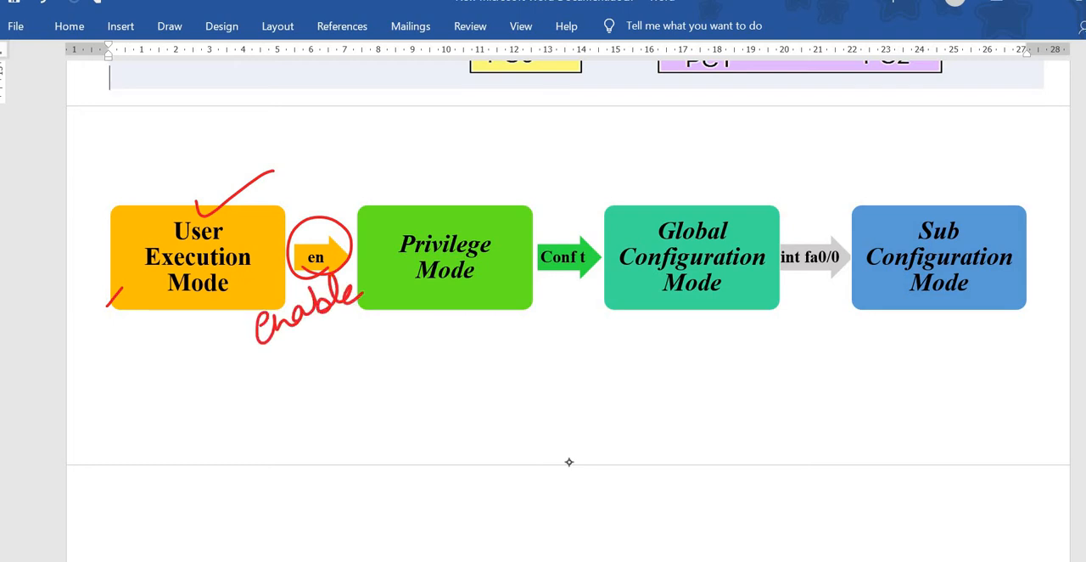
{"action": "left_click_drag", "start_coordinate": [251, 375], "coordinate": [361, 315]}
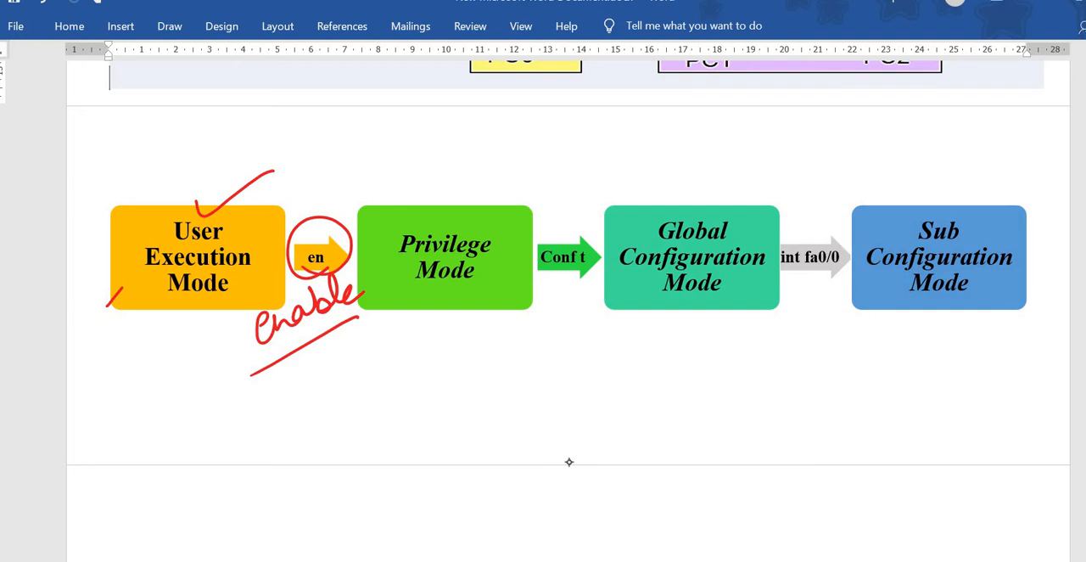
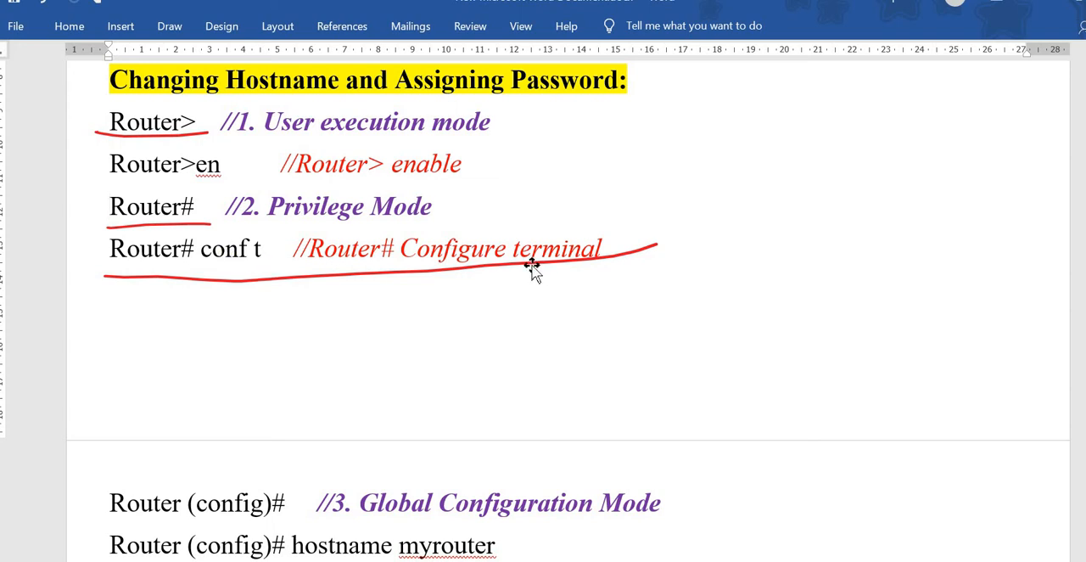
Step: Circle "Configure terminal", underline it and "conf t", and undo these ink marks
{"action": "mouse_move", "coordinate": [408, 270]}
{"action": "left_mouse_down"}
{"action": "mouse_move", "coordinate": [487, 272]}
{"action": "mouse_move", "coordinate": [586, 214]}
{"action": "mouse_move", "coordinate": [532, 265]}
{"action": "left_mouse_up"}
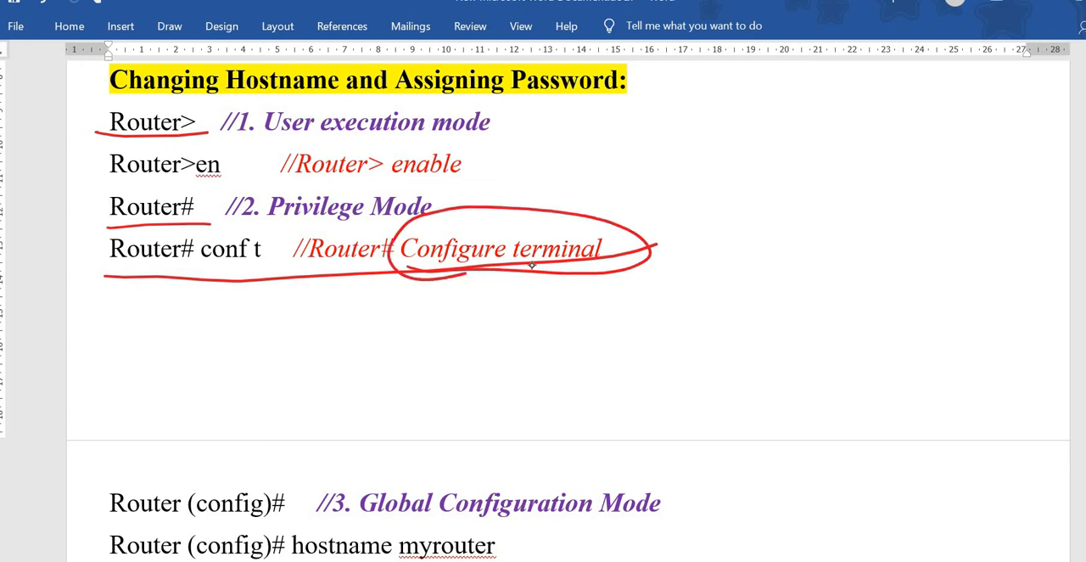
{"action": "key", "text": "ctrl+z"}
{"action": "key", "text": "ctrl+z"}
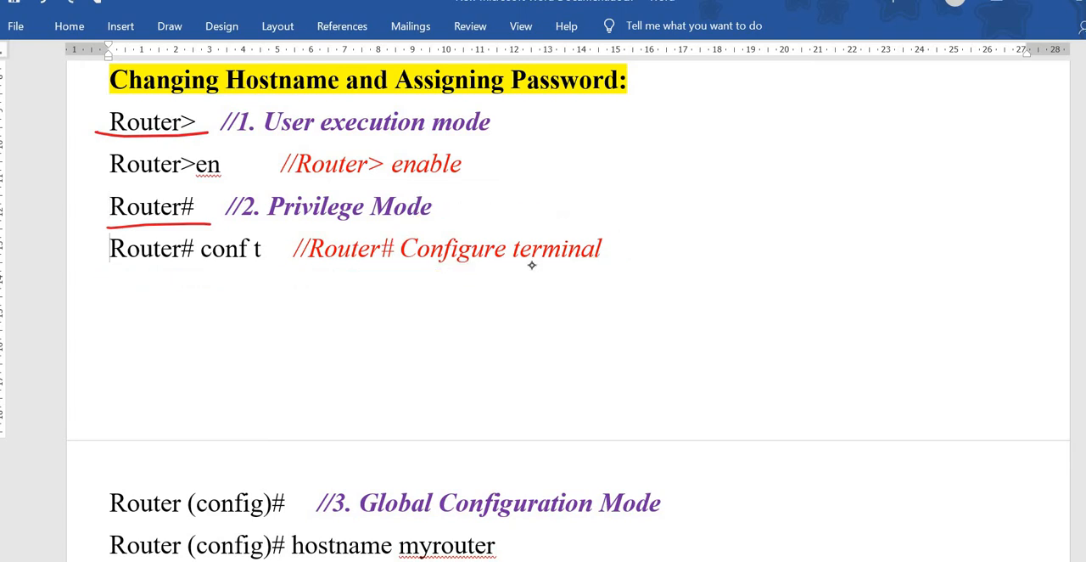
{"action": "left_click_drag", "start_coordinate": [211, 271], "coordinate": [279, 269]}
{"action": "left_click_drag", "start_coordinate": [422, 272], "coordinate": [608, 268]}
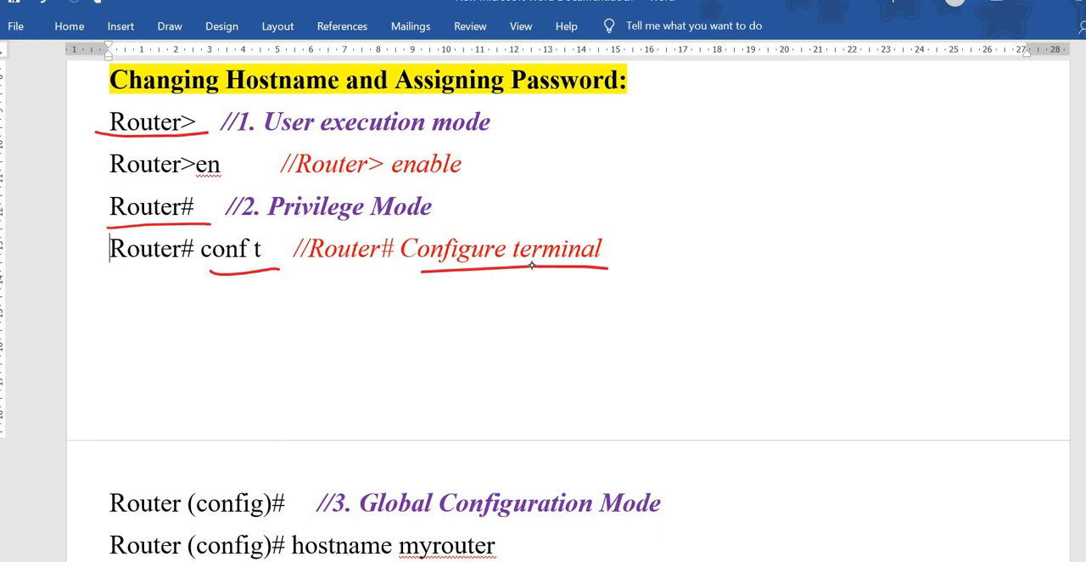
{"action": "key", "text": "ctrl+z"}
{"action": "key", "text": "ctrl+z"}
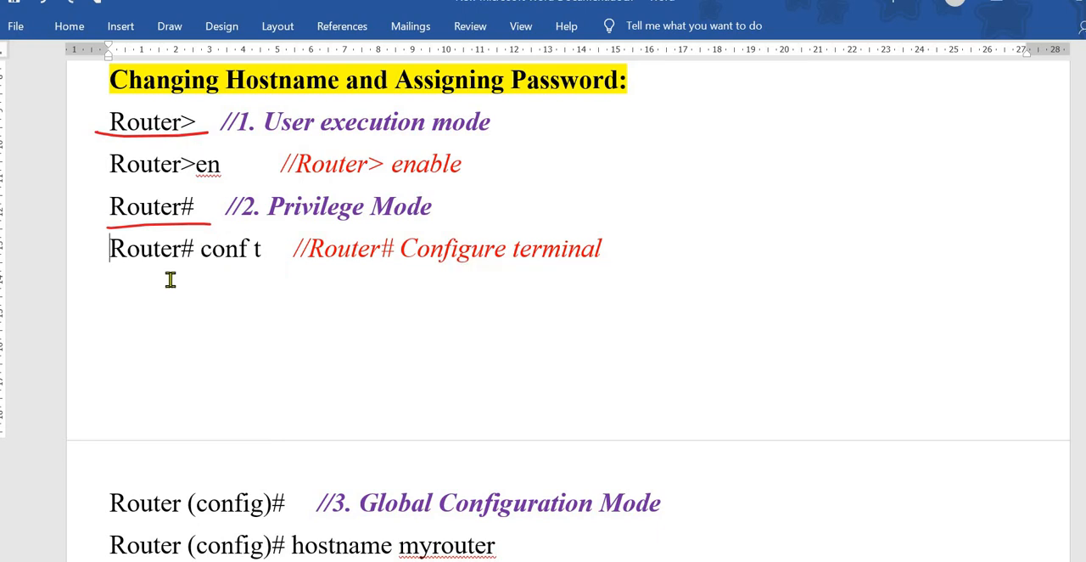
Step: Delete blank lines below the "Router# conf t" line to pull the Global Configuration Mode line up
{"action": "left_click", "coordinate": [169, 281]}
{"action": "key", "text": "Delete"}
{"action": "key", "text": "Delete"}
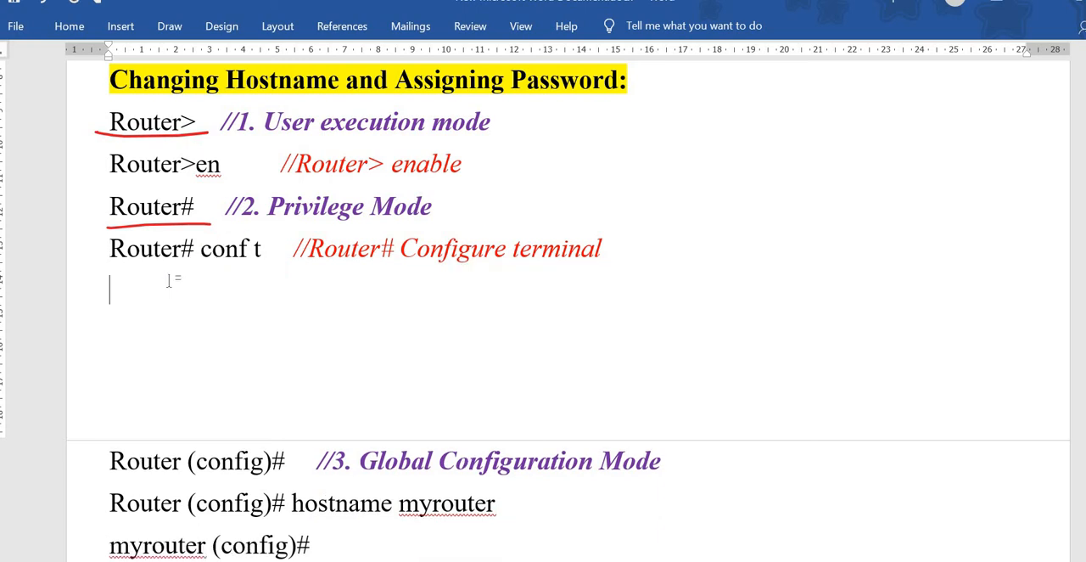
Step: Try underlining "execution mode" and "enable" and circling the enable and Configure terminal comments, then undo those marks
{"action": "left_click_drag", "start_coordinate": [353, 142], "coordinate": [506, 139]}
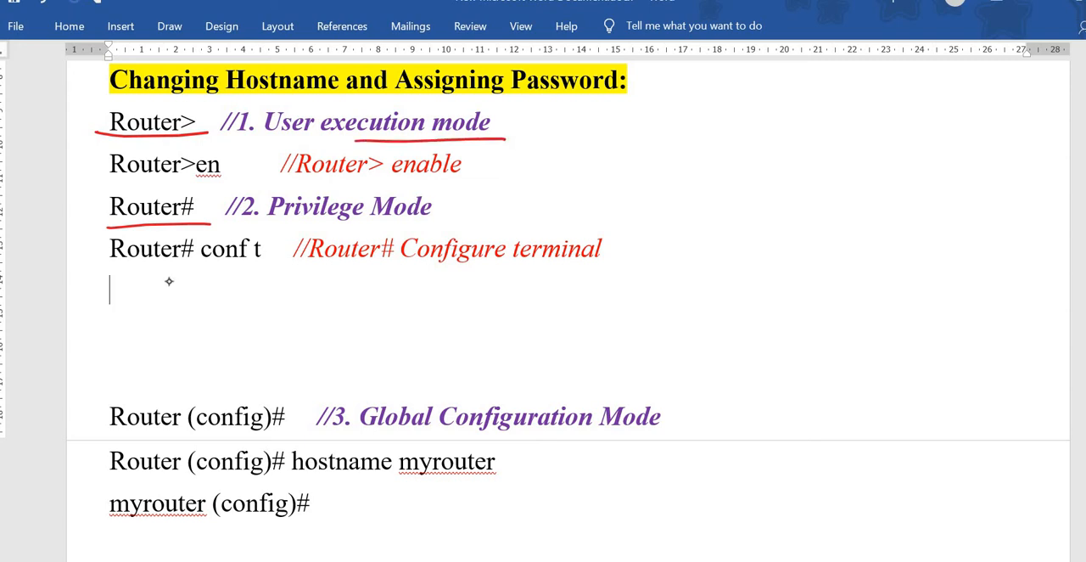
{"action": "left_click_drag", "start_coordinate": [380, 178], "coordinate": [489, 182]}
{"action": "key", "text": "ctrl+z"}
{"action": "key", "text": "ctrl+z"}
{"action": "key", "text": "ctrl+z"}
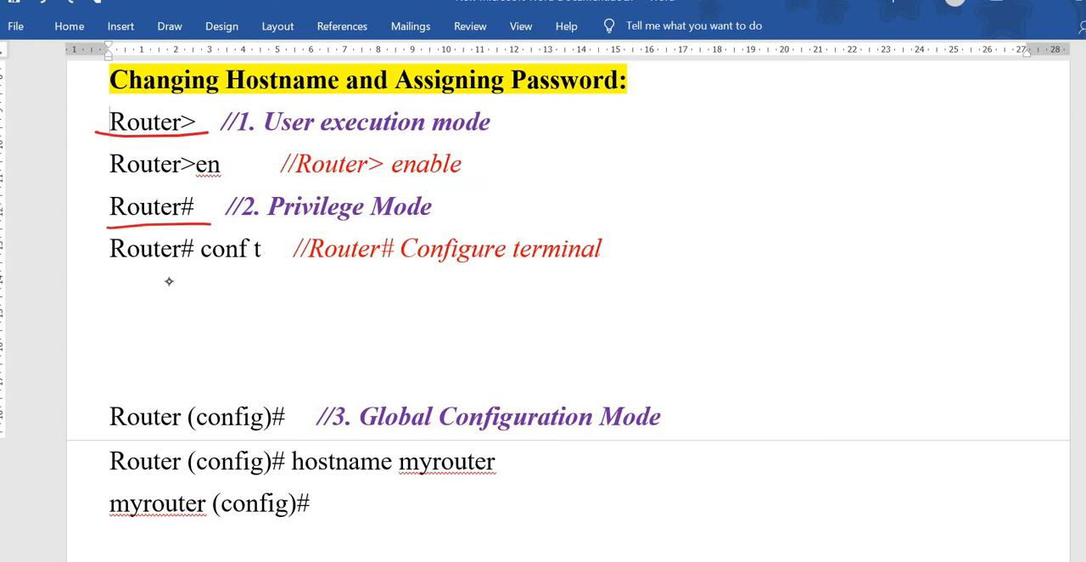
{"action": "mouse_move", "coordinate": [370, 180]}
{"action": "left_mouse_down"}
{"action": "mouse_move", "coordinate": [465, 143]}
{"action": "mouse_move", "coordinate": [289, 177]}
{"action": "mouse_move", "coordinate": [373, 170]}
{"action": "left_mouse_up"}
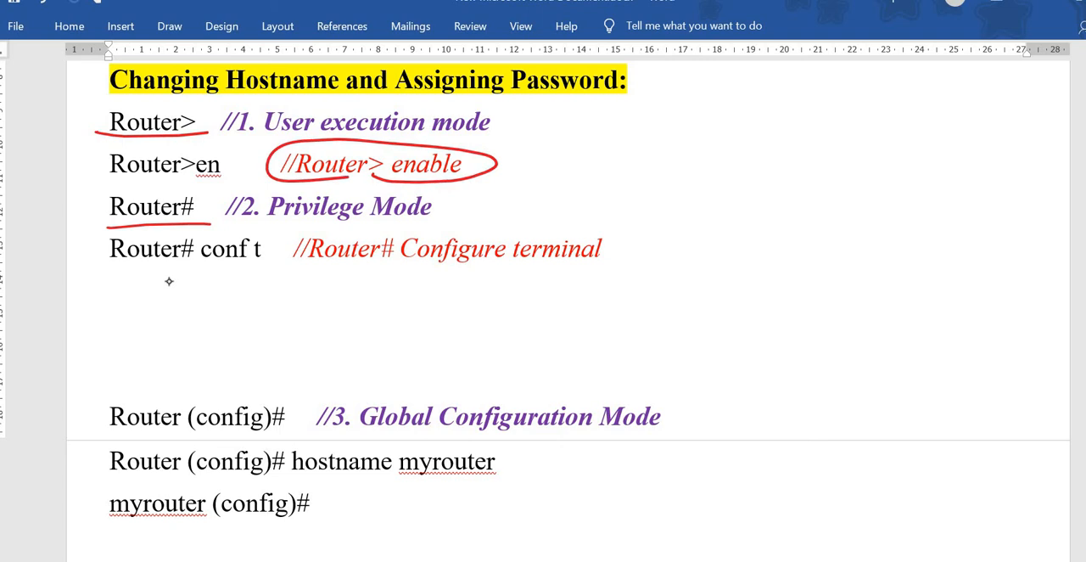
{"action": "left_click_drag", "start_coordinate": [296, 222], "coordinate": [479, 230]}
{"action": "mouse_move", "coordinate": [356, 226]}
{"action": "left_mouse_down"}
{"action": "mouse_move", "coordinate": [615, 289]}
{"action": "mouse_move", "coordinate": [455, 226]}
{"action": "mouse_move", "coordinate": [428, 228]}
{"action": "left_mouse_up"}
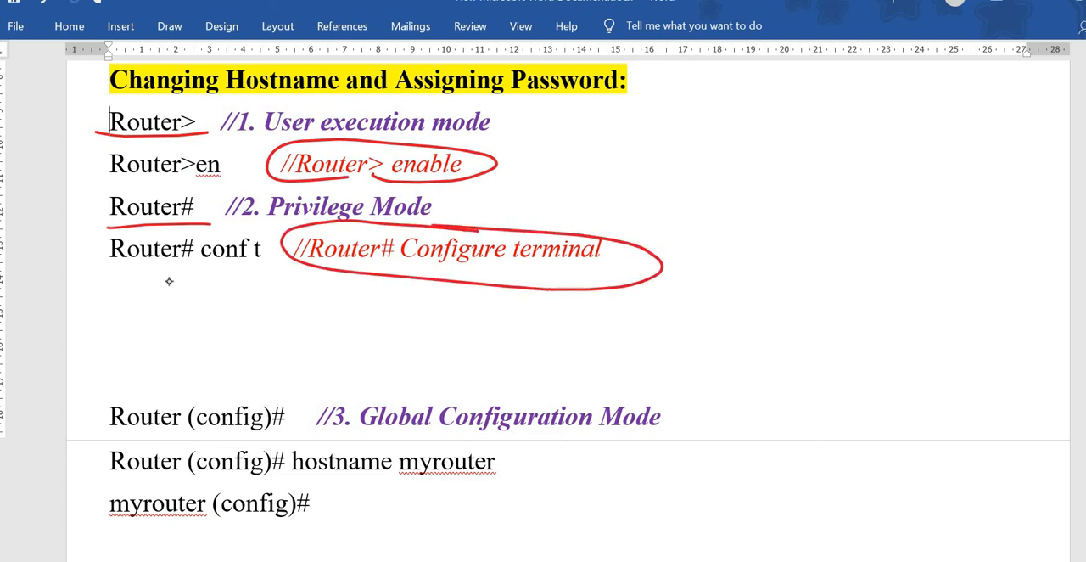
{"action": "key", "text": "ctrl+z"}
{"action": "key", "text": "ctrl+z"}
{"action": "key", "text": "ctrl+z"}
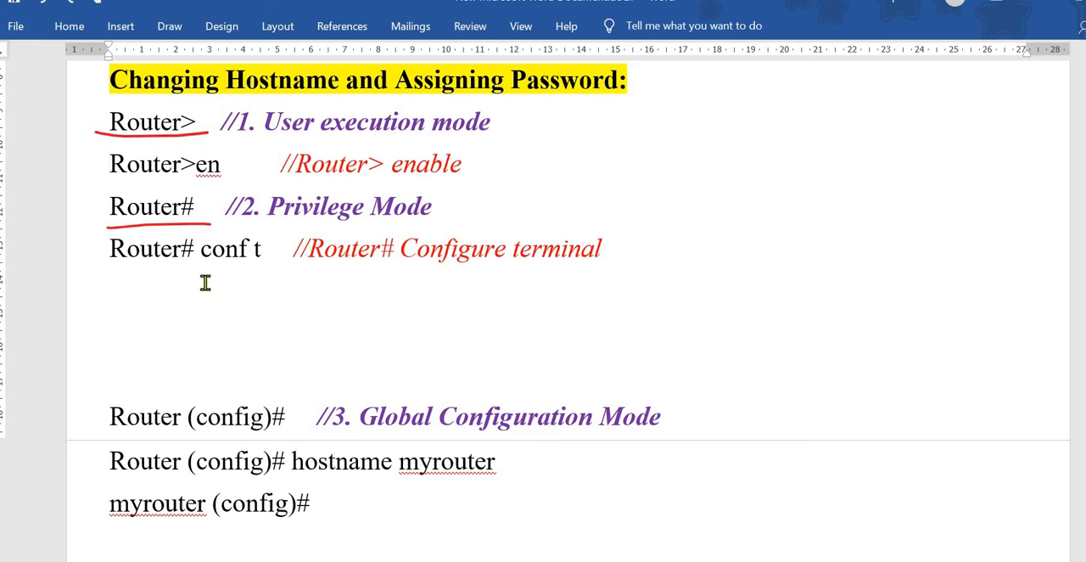
Step: Delete the remaining blank lines so "Router (config)#" directly follows the "Router# conf t" line
{"action": "key", "text": "Delete"}
{"action": "key", "text": "Delete"}
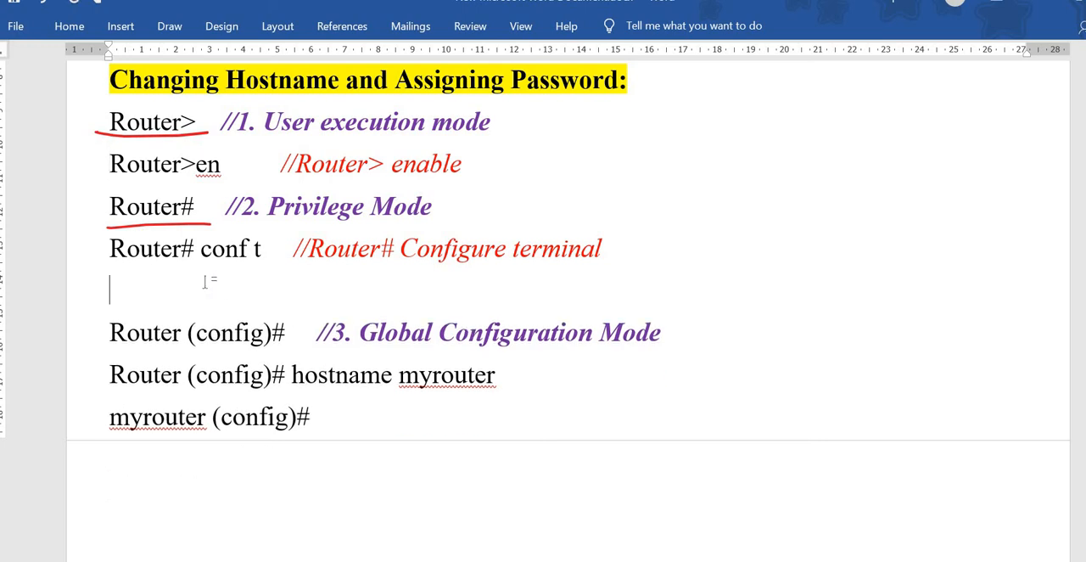
{"action": "key", "text": "Delete"}
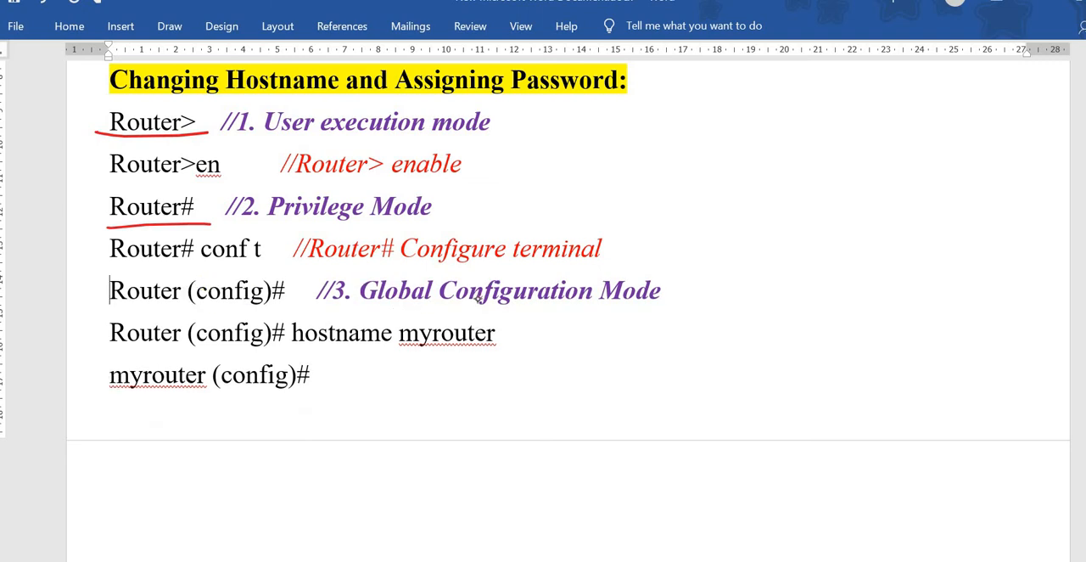
Step: Underline "Global Configuration Mode" and the "Router (config)#" prompt on the same line in red ink
{"action": "left_click_drag", "start_coordinate": [370, 309], "coordinate": [699, 320]}
{"action": "mouse_move", "coordinate": [119, 311]}
{"action": "left_mouse_down"}
{"action": "mouse_move", "coordinate": [316, 289]}
{"action": "mouse_move", "coordinate": [90, 293]}
{"action": "mouse_move", "coordinate": [212, 292]}
{"action": "left_mouse_up"}
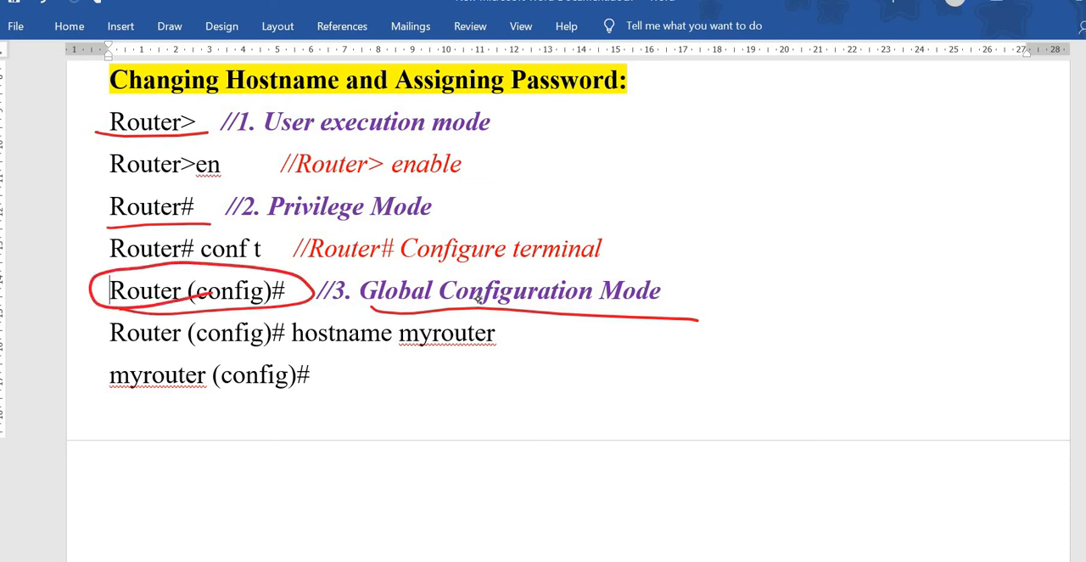
{"action": "key", "text": "ctrl+z"}
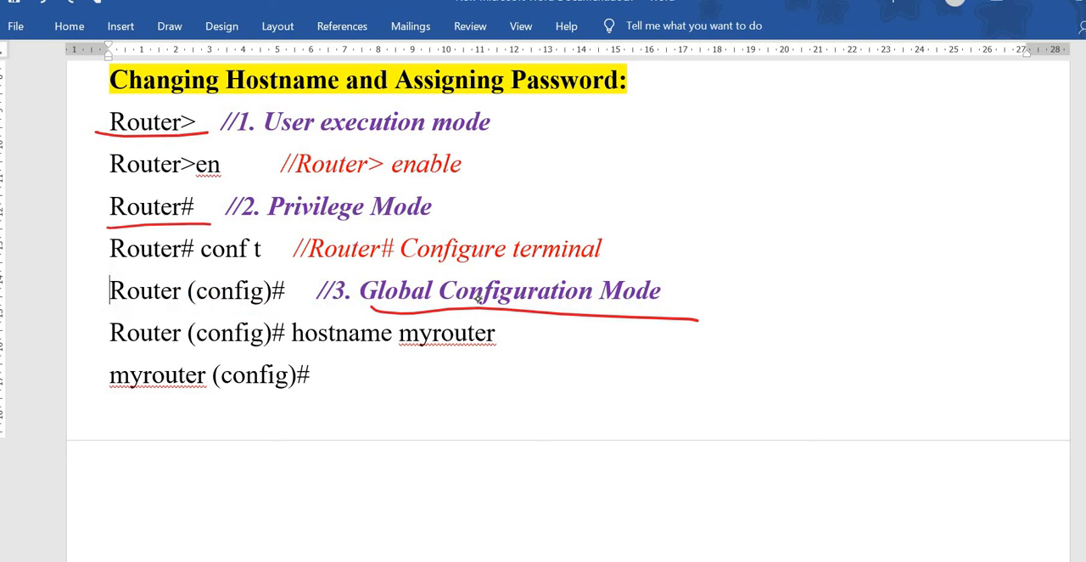
{"action": "left_click_drag", "start_coordinate": [124, 311], "coordinate": [326, 311]}
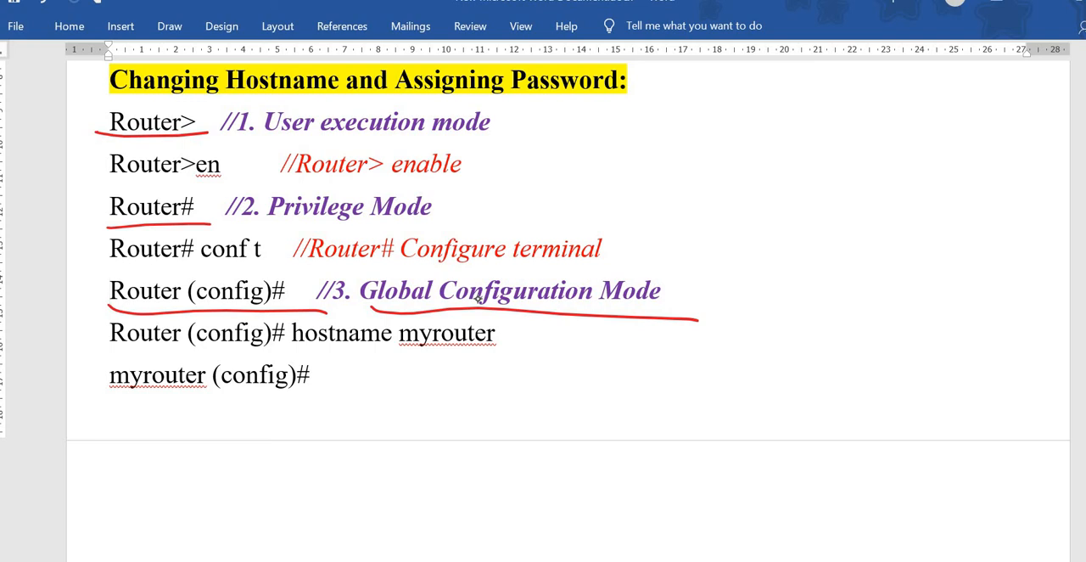
Step: Underline the "Router (config)#" prompt and "hostname myrouter" in the hostname line, and undo these marks
{"action": "left_click_drag", "start_coordinate": [96, 348], "coordinate": [272, 360]}
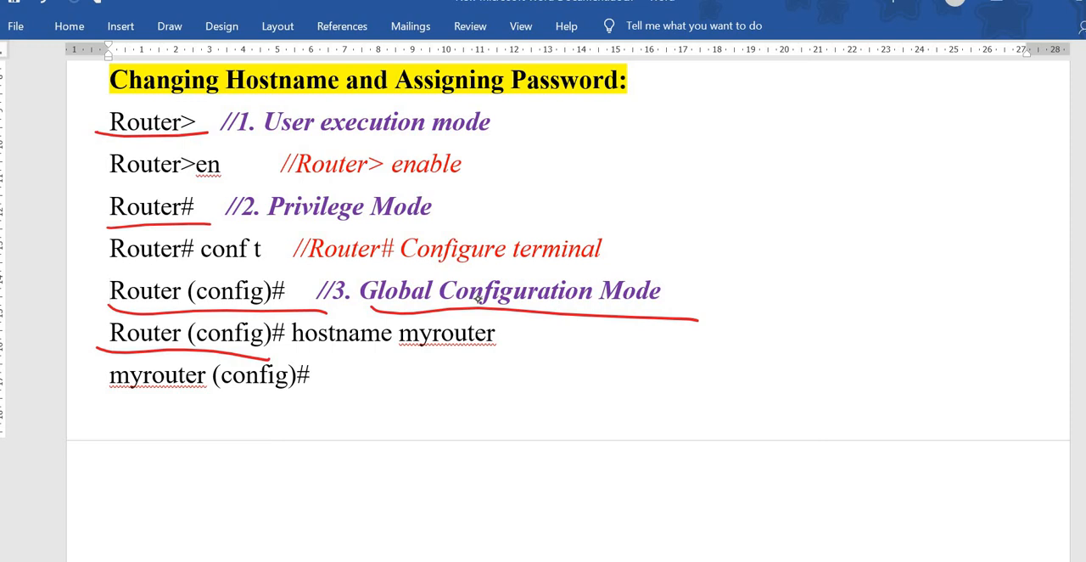
{"action": "left_click_drag", "start_coordinate": [295, 351], "coordinate": [505, 354]}
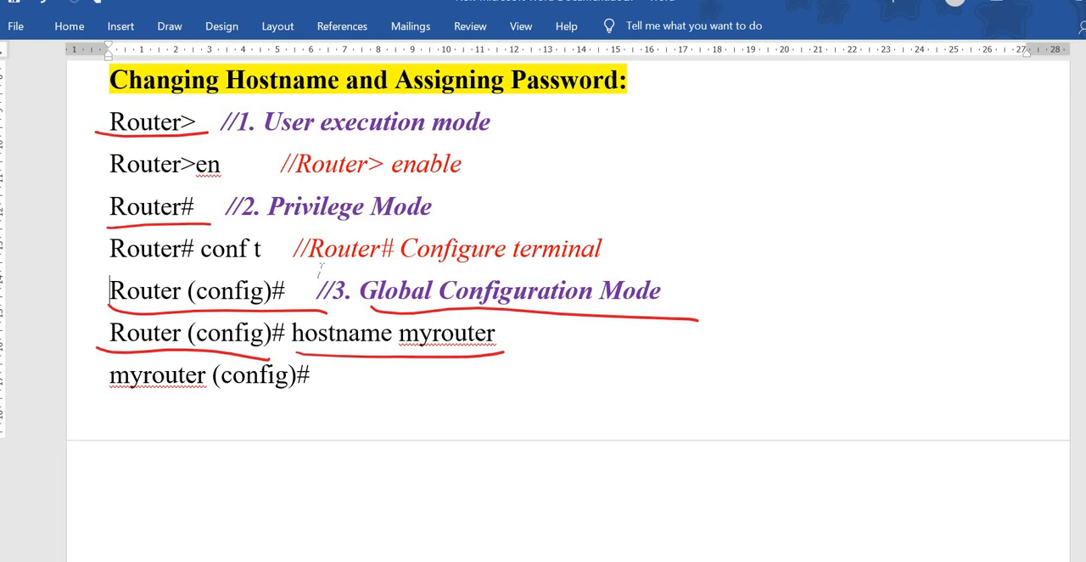
{"action": "left_click", "coordinate": [208, 410]}
{"action": "mouse_move", "coordinate": [485, 357]}
{"action": "left_mouse_down"}
{"action": "mouse_move", "coordinate": [413, 310]}
{"action": "mouse_move", "coordinate": [425, 358]}
{"action": "left_mouse_up"}
{"action": "key", "text": "ctrl+z"}
{"action": "key", "text": "ctrl+z"}
{"action": "key", "text": "ctrl+z"}
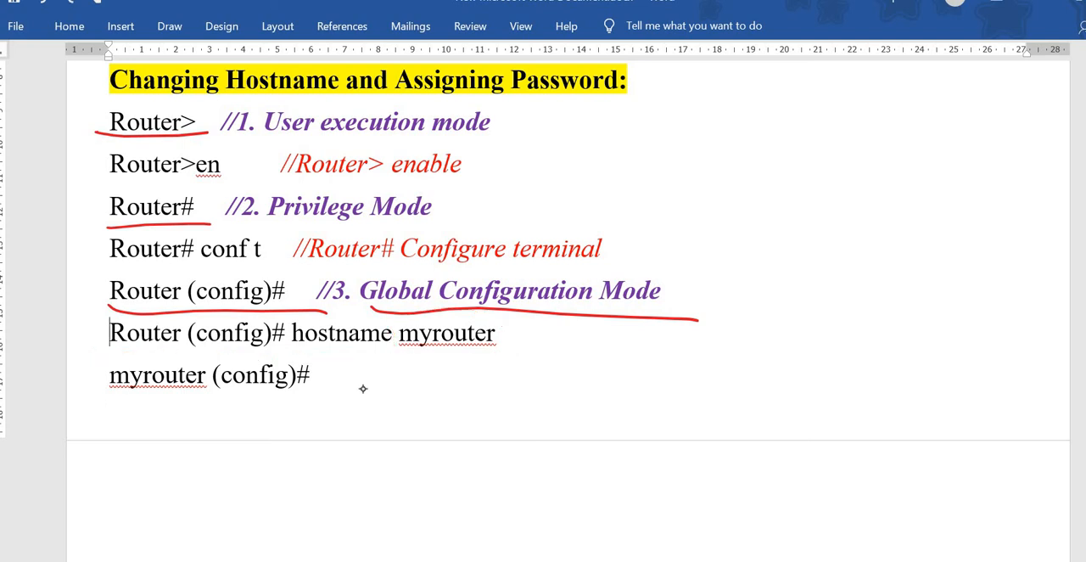
Step: Circle "Router" and "myrouter (config)#" with an arrow between them, and delete blank lines to bring up the enable password line
{"action": "mouse_move", "coordinate": [98, 394]}
{"action": "left_mouse_down"}
{"action": "mouse_move", "coordinate": [227, 402]}
{"action": "mouse_move", "coordinate": [297, 352]}
{"action": "mouse_move", "coordinate": [110, 392]}
{"action": "mouse_move", "coordinate": [174, 392]}
{"action": "left_mouse_up"}
{"action": "mouse_move", "coordinate": [128, 353]}
{"action": "left_mouse_down"}
{"action": "mouse_move", "coordinate": [194, 315]}
{"action": "mouse_move", "coordinate": [105, 342]}
{"action": "mouse_move", "coordinate": [150, 348]}
{"action": "mouse_move", "coordinate": [172, 367]}
{"action": "mouse_move", "coordinate": [193, 356]}
{"action": "left_mouse_up"}
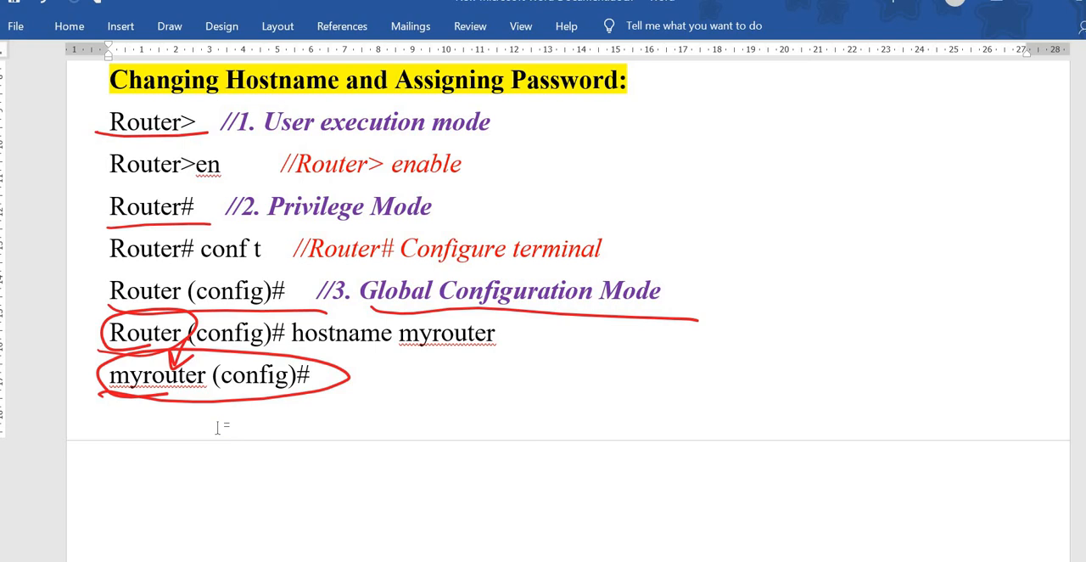
{"action": "key", "text": "Delete"}
{"action": "key", "text": "Delete"}
{"action": "key", "text": "Delete"}
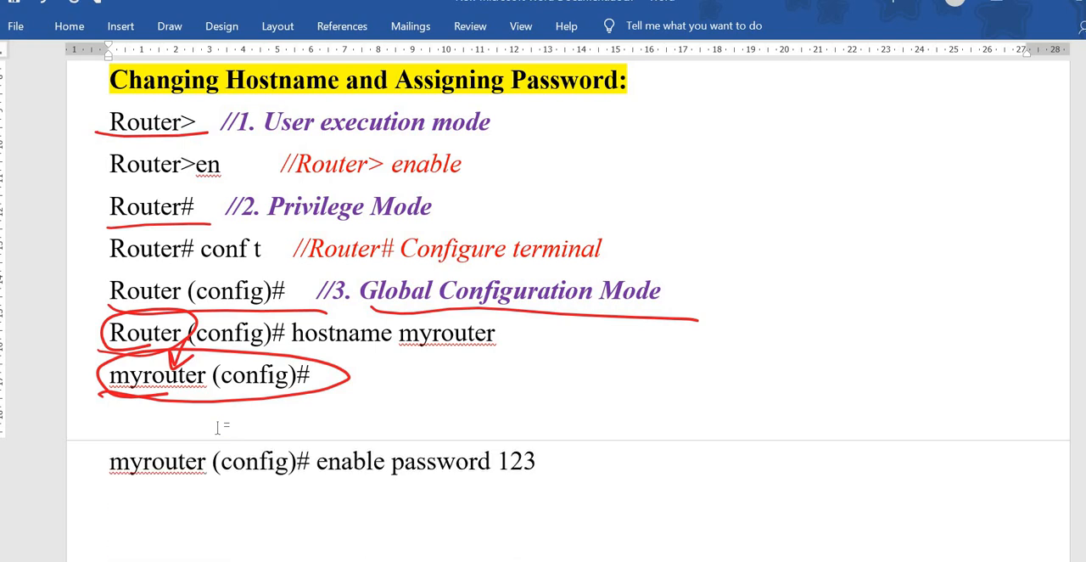
Step: Underline "enable password" and the password value separately in red ink
{"action": "scroll", "coordinate": [490, 416], "scroll_direction": "down", "scroll_amount": 1}
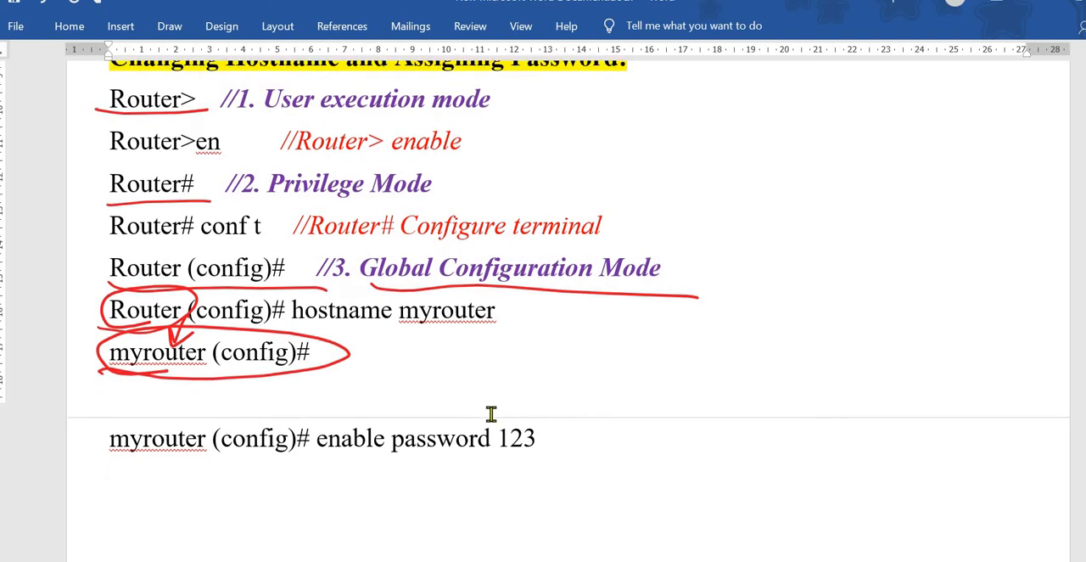
{"action": "scroll", "coordinate": [490, 414], "scroll_direction": "up", "scroll_amount": 1}
{"action": "left_click_drag", "start_coordinate": [330, 450], "coordinate": [562, 451]}
{"action": "mouse_move", "coordinate": [538, 397]}
{"action": "left_mouse_down"}
{"action": "mouse_move", "coordinate": [490, 414]}
{"action": "mouse_move", "coordinate": [544, 389]}
{"action": "left_mouse_up"}
{"action": "key", "text": "ctrl+z"}
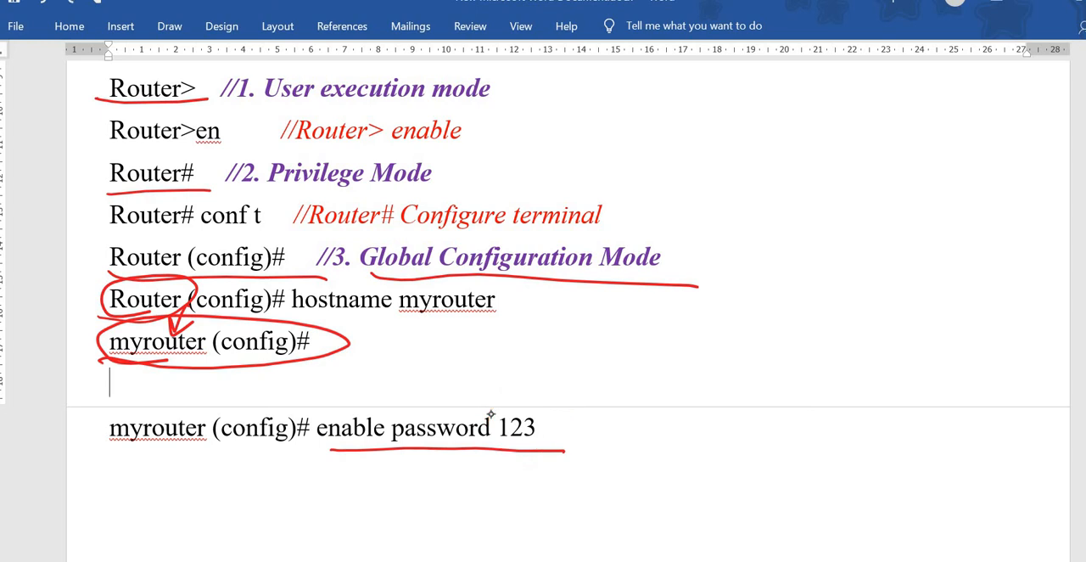
{"action": "key", "text": "ctrl+z"}
{"action": "left_click_drag", "start_coordinate": [501, 444], "coordinate": [556, 441]}
{"action": "left_click_drag", "start_coordinate": [315, 448], "coordinate": [457, 452]}
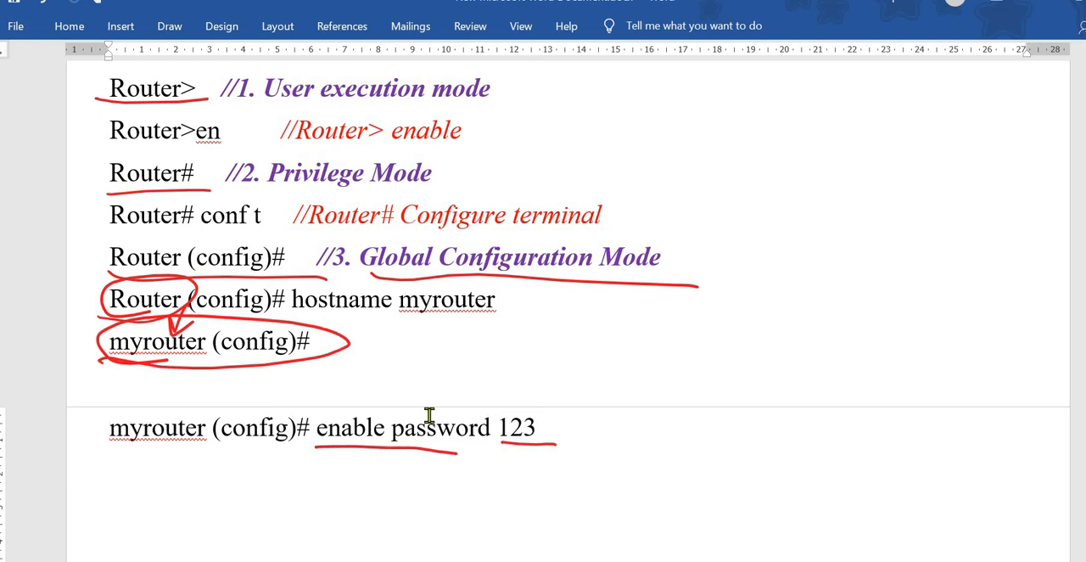
Step: Delete the blank lines above "myrouter (config)# exit" and retype the "m" that starts that line
{"action": "scroll", "coordinate": [428, 415], "scroll_direction": "down", "scroll_amount": 1}
{"action": "scroll", "coordinate": [428, 415], "scroll_direction": "down", "scroll_amount": 1}
{"action": "left_click", "coordinate": [243, 349]}
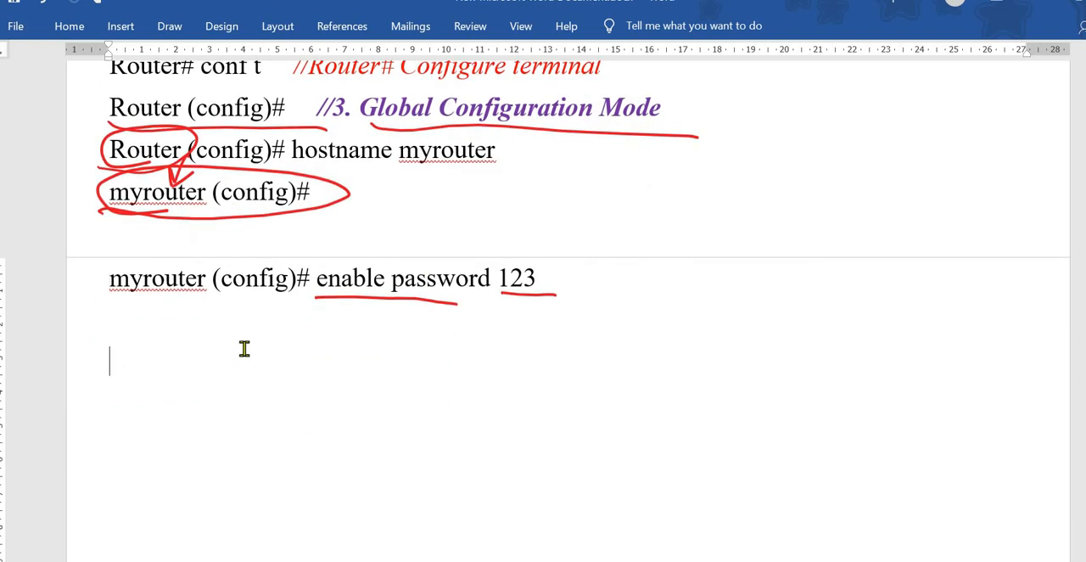
{"action": "key", "text": "Delete"}
{"action": "key", "text": "Delete"}
{"action": "key", "text": "Delete"}
{"action": "key", "text": "Delete"}
{"action": "key", "text": "Delete"}
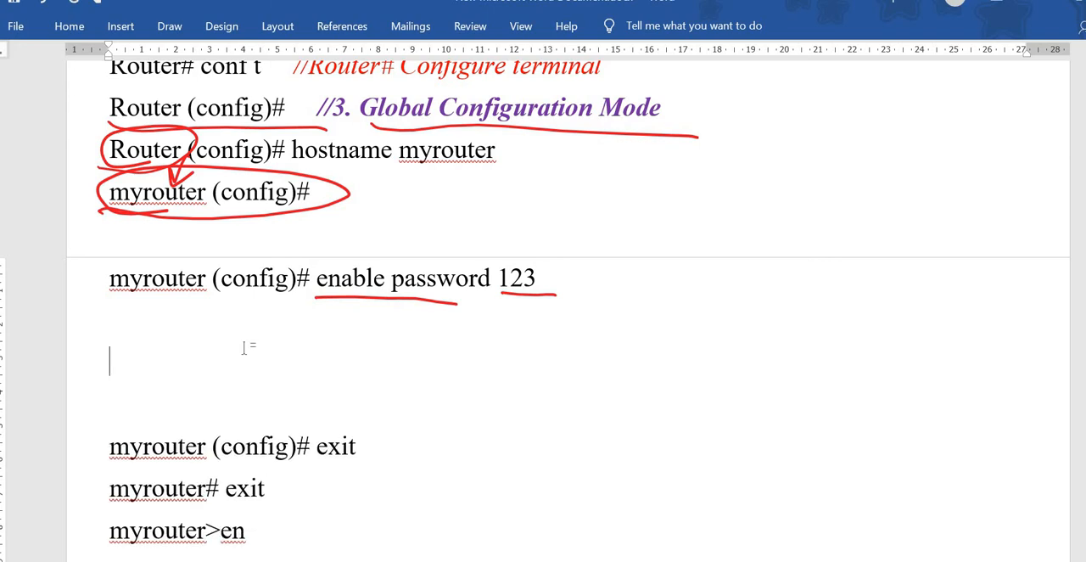
{"action": "key", "text": "Delete"}
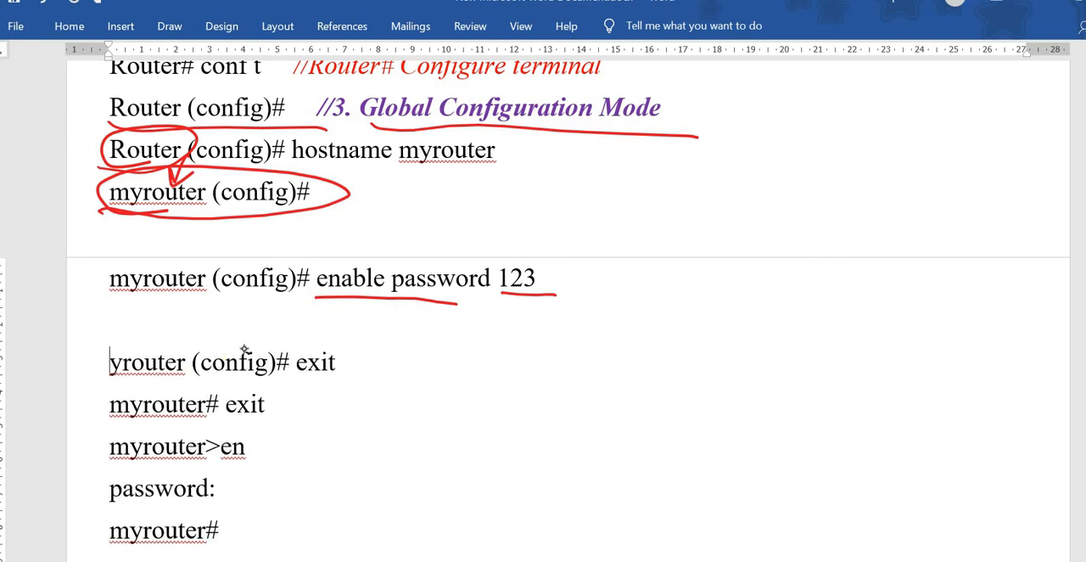
{"action": "type", "text": "m"}
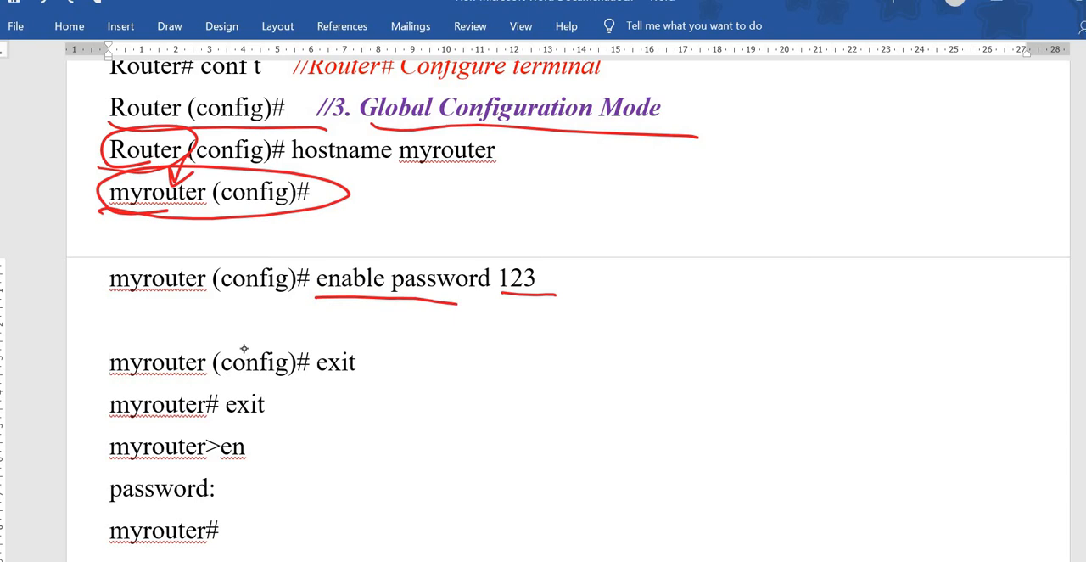
Step: Underline both "myrouter (config)#" prompts and "myrouter#", and draw arrows linking each prompt to the following one
{"action": "key", "text": "Down"}
{"action": "key", "text": "Down"}
{"action": "left_click_drag", "start_coordinate": [116, 297], "coordinate": [310, 293]}
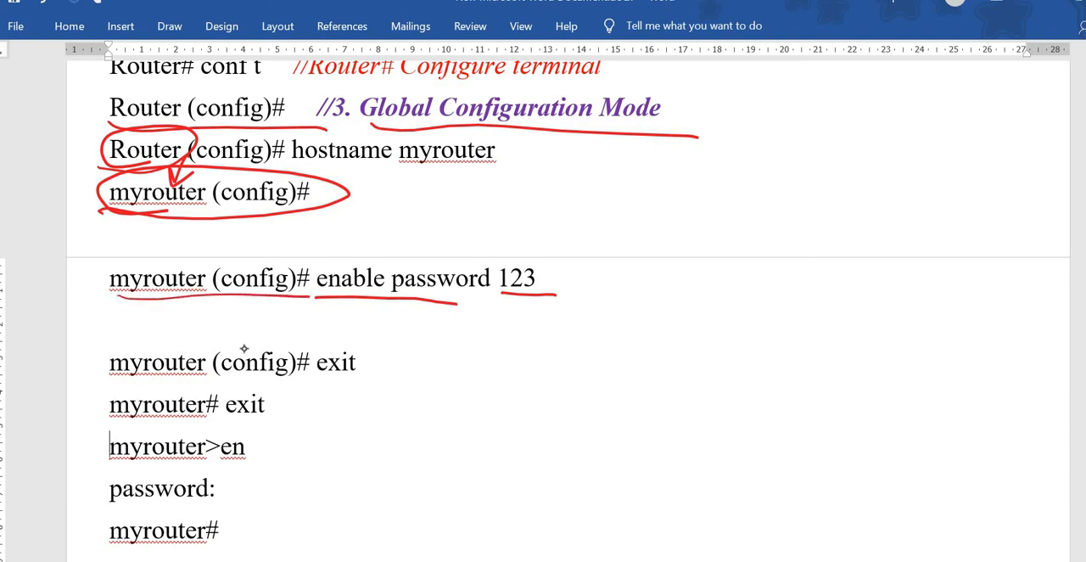
{"action": "mouse_move", "coordinate": [224, 290]}
{"action": "left_mouse_down"}
{"action": "mouse_move", "coordinate": [223, 315]}
{"action": "mouse_move", "coordinate": [245, 334]}
{"action": "left_mouse_up"}
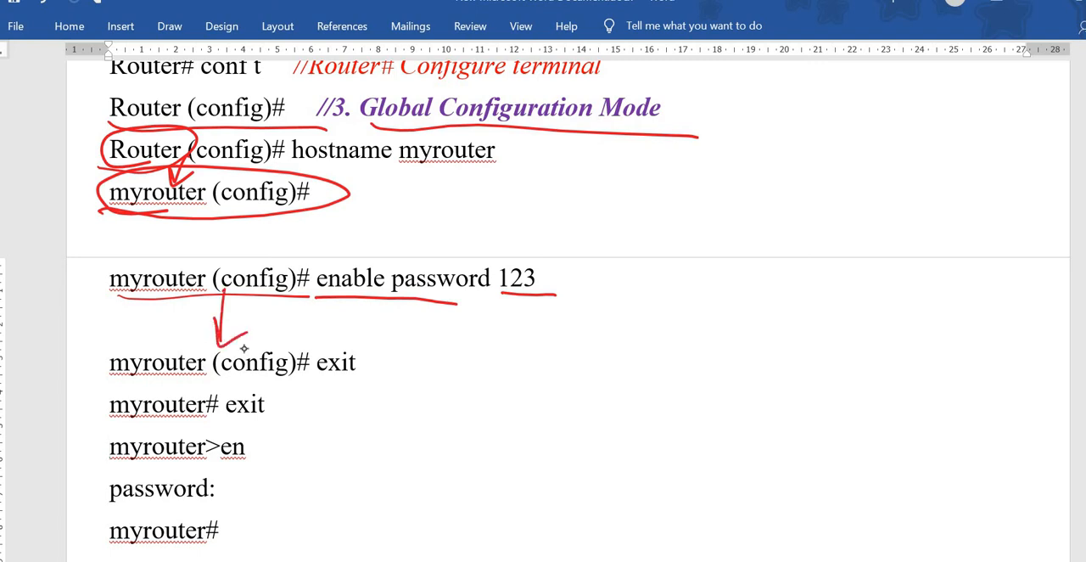
{"action": "left_click_drag", "start_coordinate": [126, 390], "coordinate": [309, 388]}
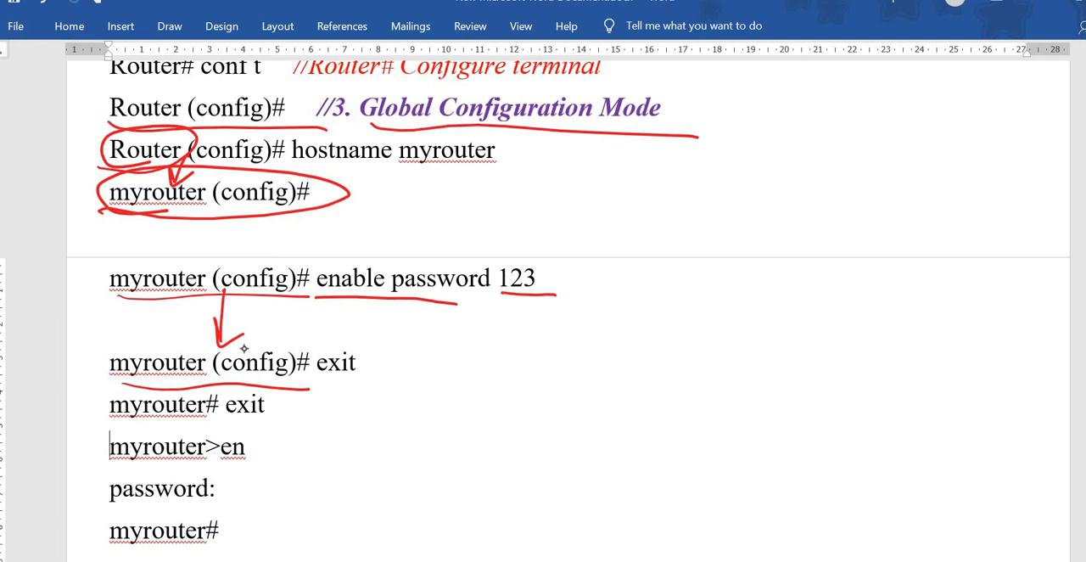
{"action": "mouse_move", "coordinate": [217, 335]}
{"action": "left_mouse_down"}
{"action": "mouse_move", "coordinate": [201, 386]}
{"action": "mouse_move", "coordinate": [214, 377]}
{"action": "left_mouse_up"}
{"action": "left_click_drag", "start_coordinate": [101, 421], "coordinate": [229, 416]}
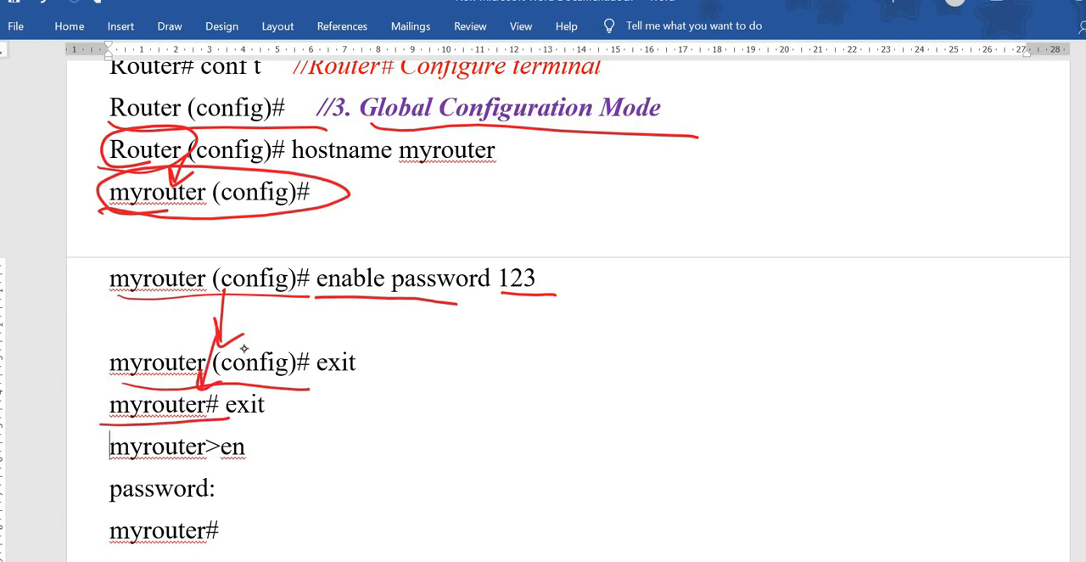
Step: Tick the "myrouter# exit" line, circle "myrouter>en", and underline and circle "password:"
{"action": "left_click_drag", "start_coordinate": [272, 408], "coordinate": [336, 381]}
{"action": "mouse_move", "coordinate": [114, 460]}
{"action": "left_mouse_down"}
{"action": "mouse_move", "coordinate": [185, 473]}
{"action": "mouse_move", "coordinate": [216, 425]}
{"action": "mouse_move", "coordinate": [95, 458]}
{"action": "mouse_move", "coordinate": [176, 468]}
{"action": "left_mouse_up"}
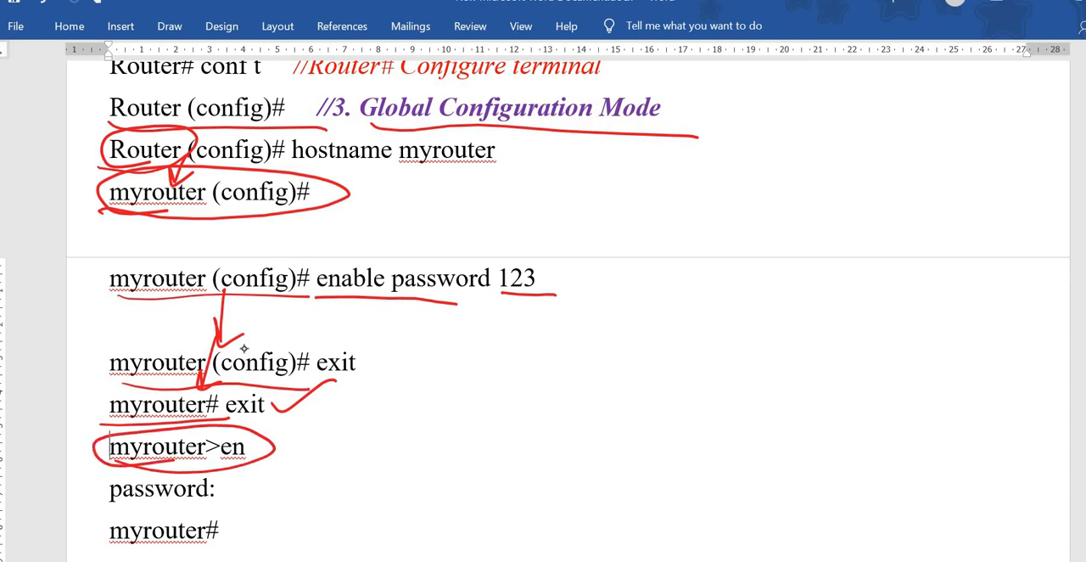
{"action": "left_click_drag", "start_coordinate": [108, 503], "coordinate": [270, 506]}
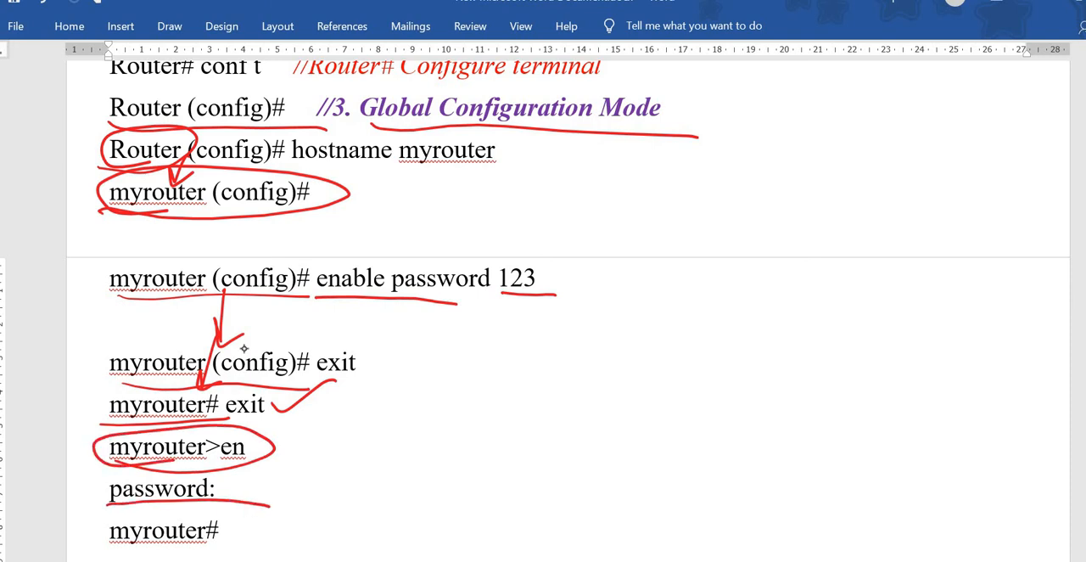
{"action": "mouse_move", "coordinate": [244, 469]}
{"action": "left_mouse_down"}
{"action": "mouse_move", "coordinate": [194, 463]}
{"action": "mouse_move", "coordinate": [175, 518]}
{"action": "mouse_move", "coordinate": [219, 458]}
{"action": "left_mouse_up"}
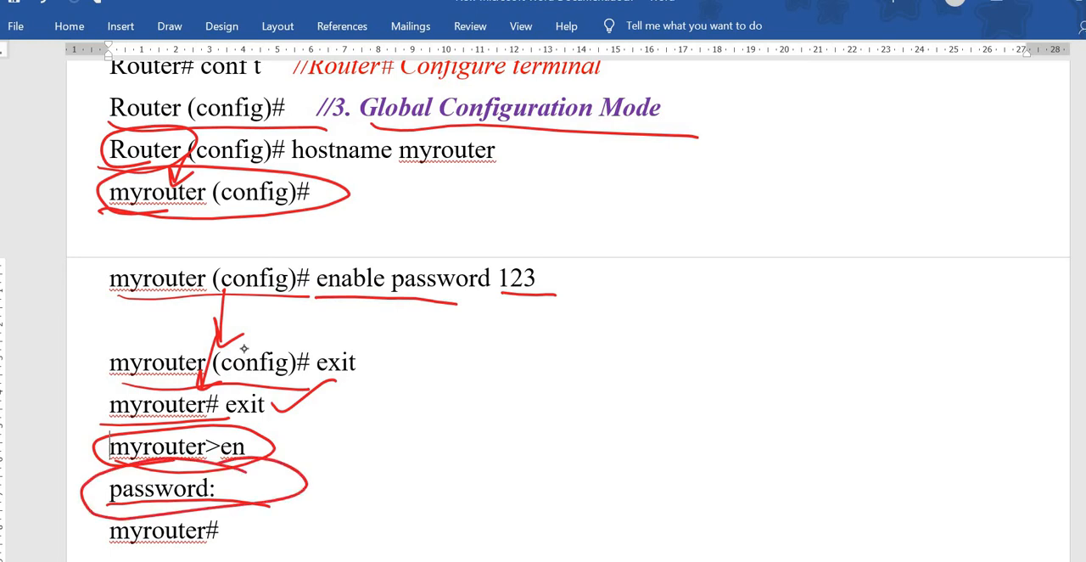
{"action": "scroll", "coordinate": [243, 348], "scroll_direction": "down", "scroll_amount": 1}
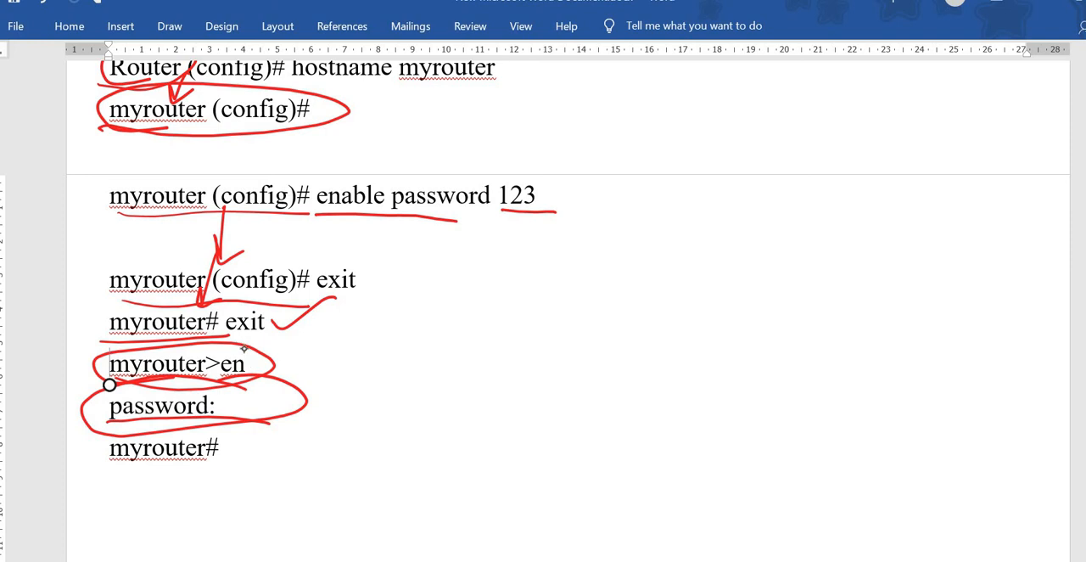
Step: Draw a red arrow from "password:" to the "myrouter#" line and underline that last prompt
{"action": "left_click_drag", "start_coordinate": [248, 407], "coordinate": [247, 451]}
{"action": "mouse_move", "coordinate": [239, 435]}
{"action": "left_mouse_down"}
{"action": "mouse_move", "coordinate": [245, 452]}
{"action": "mouse_move", "coordinate": [257, 438]}
{"action": "left_mouse_up"}
{"action": "left_click_drag", "start_coordinate": [110, 467], "coordinate": [263, 479]}
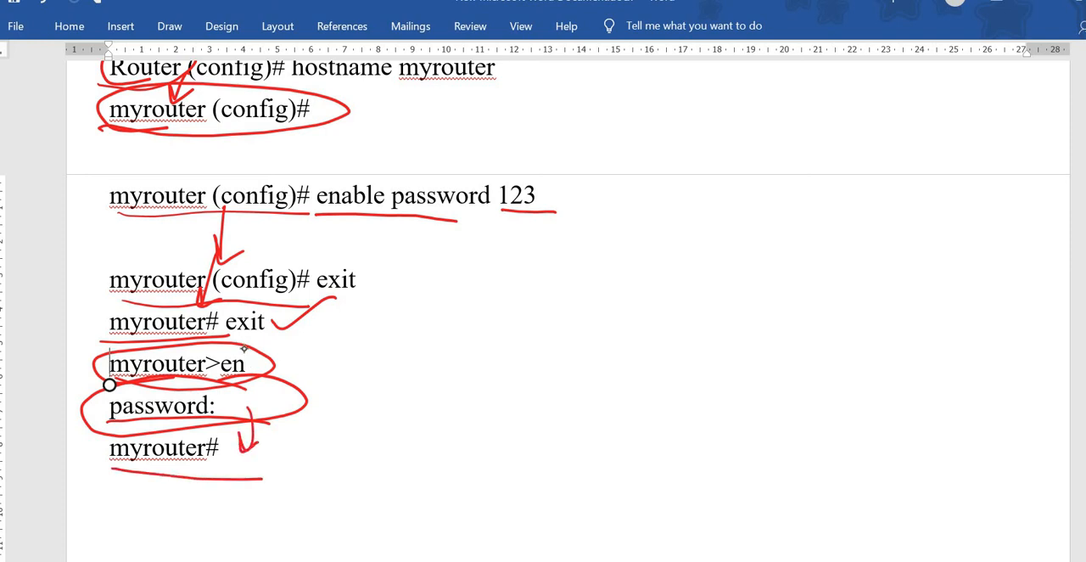
{"action": "scroll", "coordinate": [244, 348], "scroll_direction": "up", "scroll_amount": 3}
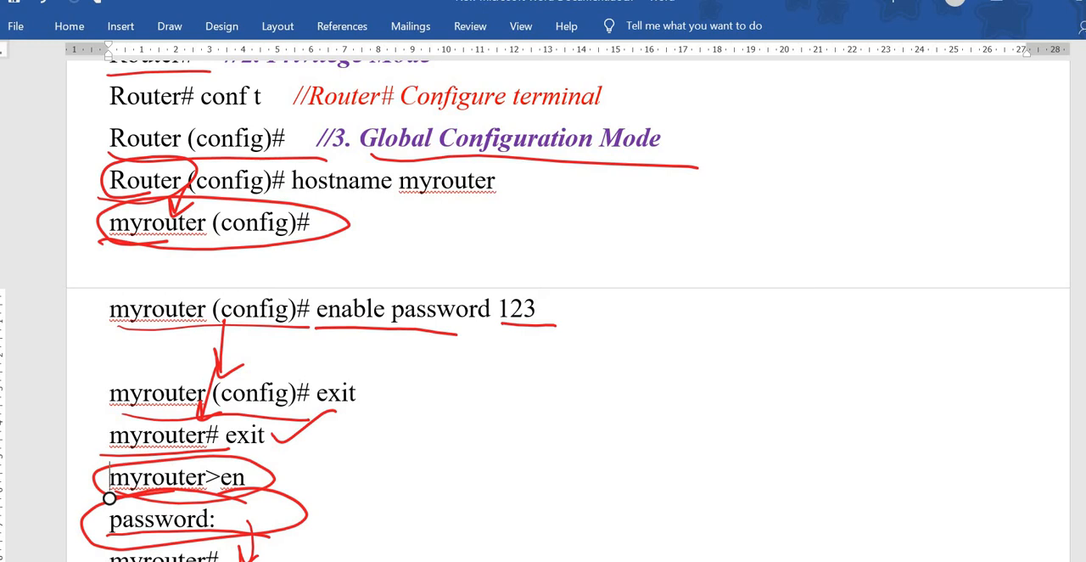
Step: Switch to the Router0 window in Cisco Packet Tracer and start its IOS command line at the "Router>" prompt
{"action": "mouse_move", "coordinate": [665, 559]}
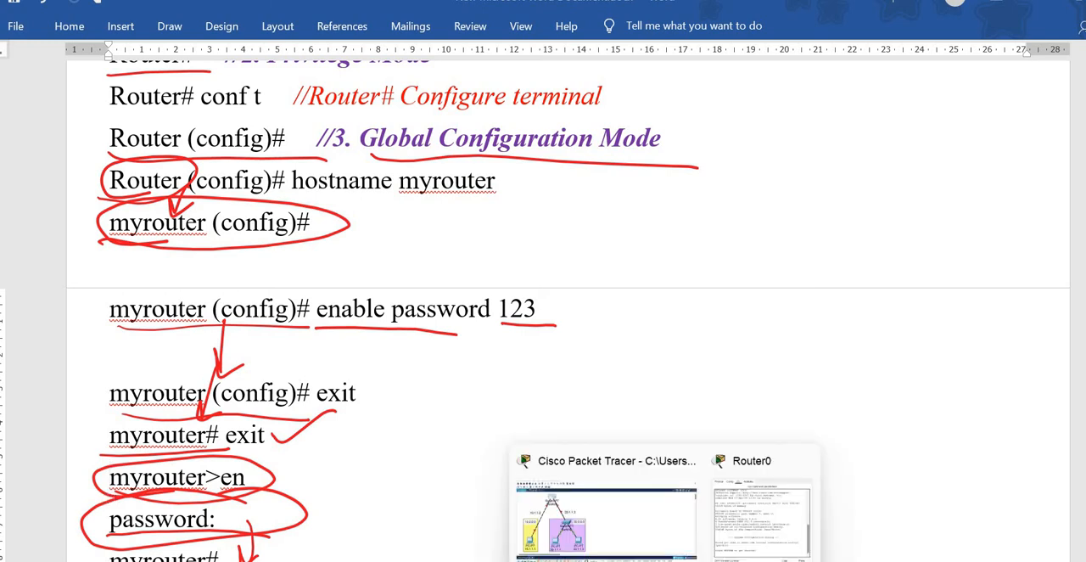
{"action": "left_click", "coordinate": [751, 526]}
{"action": "left_click", "coordinate": [408, 117]}
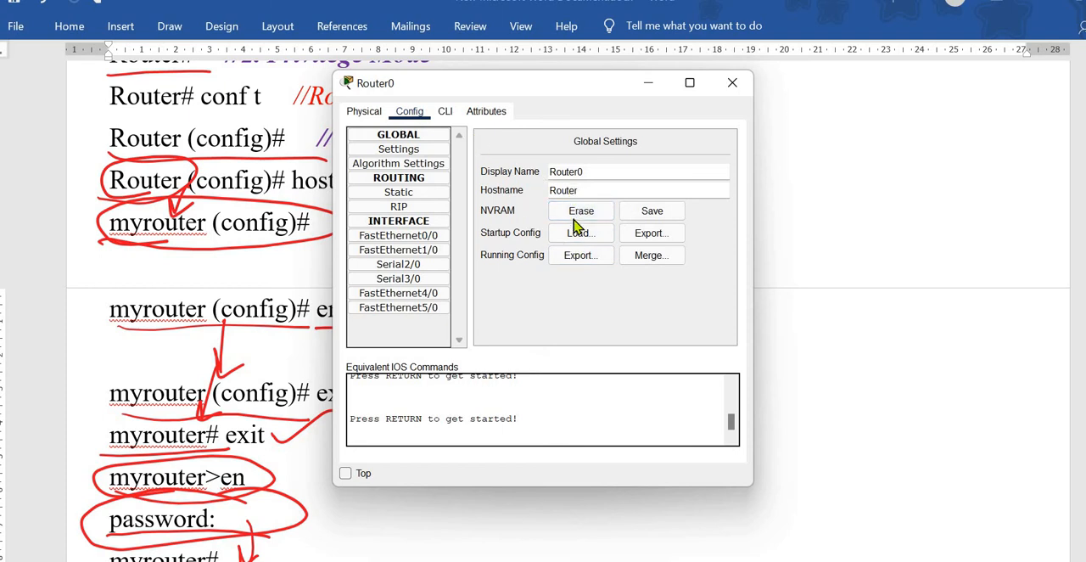
{"action": "left_click", "coordinate": [453, 120]}
{"action": "left_click", "coordinate": [410, 115]}
{"action": "left_click", "coordinate": [450, 118]}
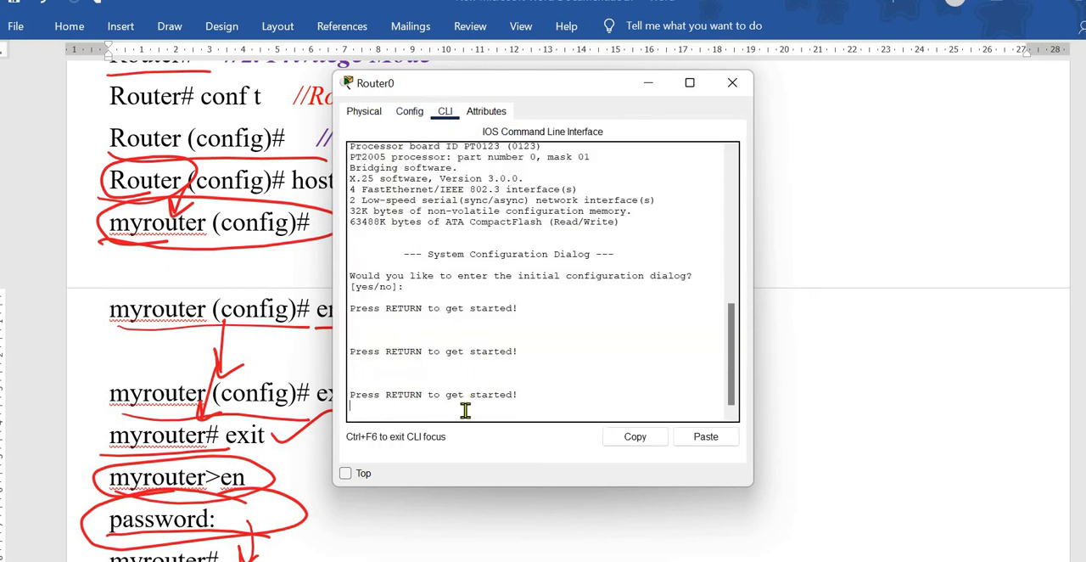
{"action": "key", "text": "Return"}
{"action": "key", "text": "Return"}
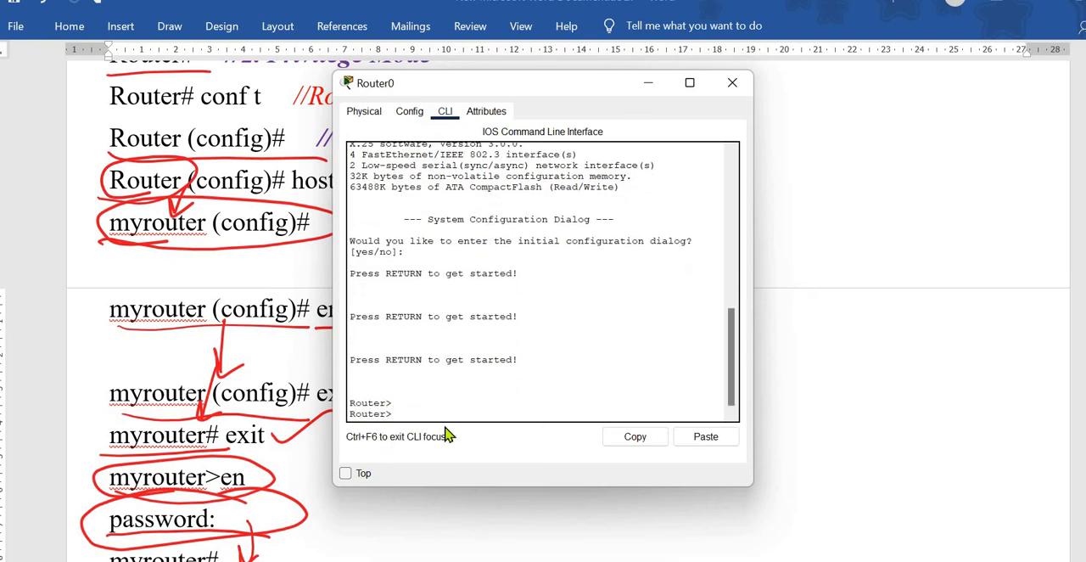
Step: Bring up the topology with Router0's command line over it, and enter global configuration mode using "en" and "conf t"
{"action": "mouse_move", "coordinate": [633, 560]}
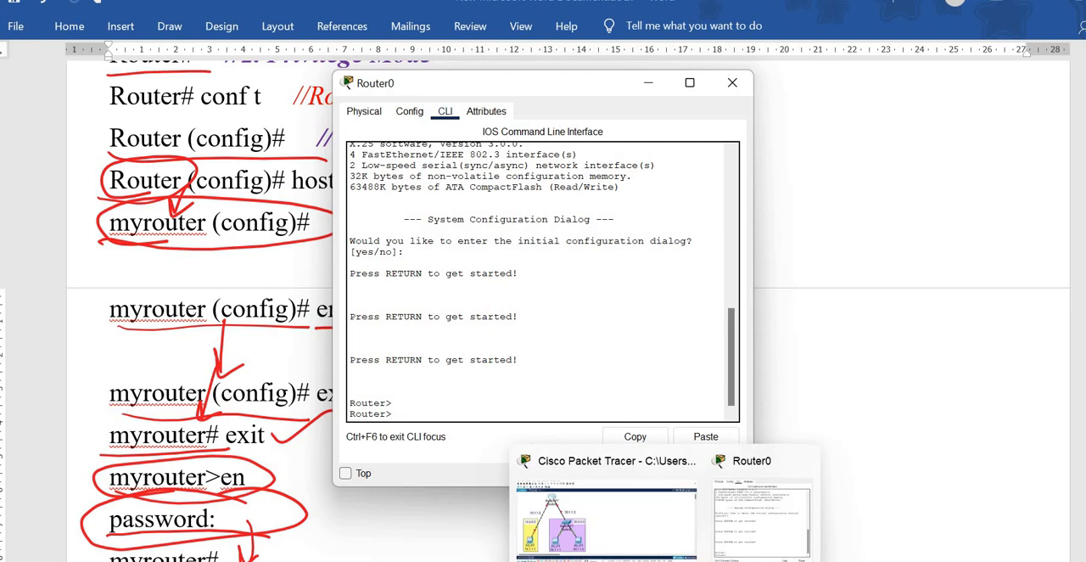
{"action": "left_click", "coordinate": [633, 544]}
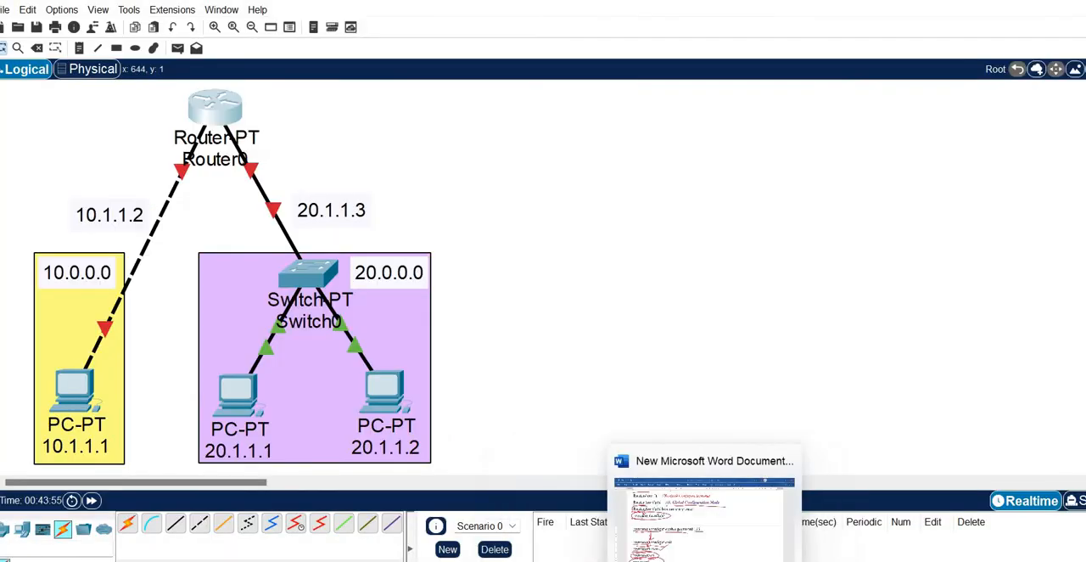
{"action": "left_click", "coordinate": [219, 114]}
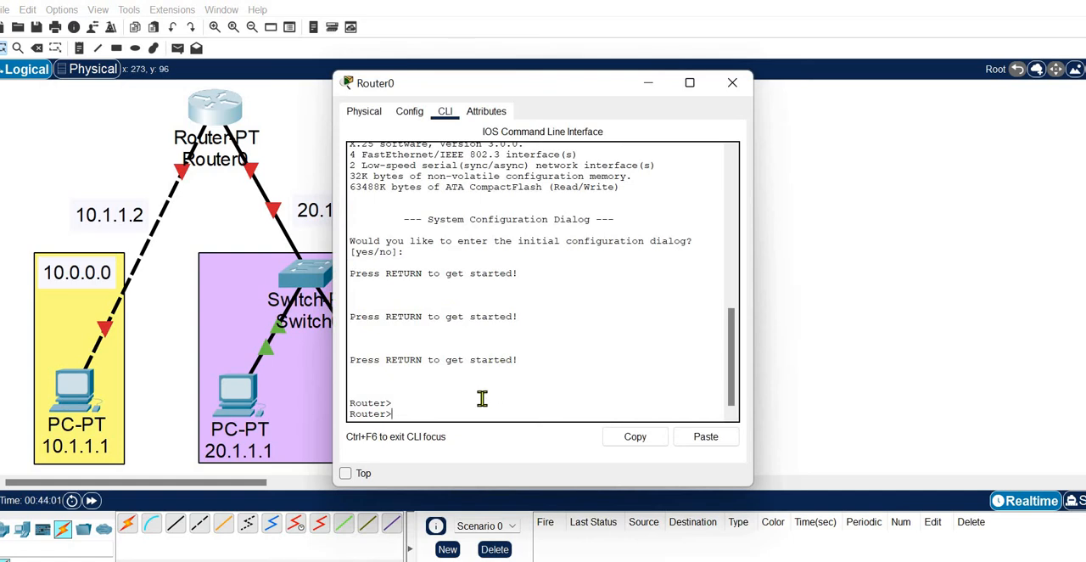
{"action": "type", "text": "en"}
{"action": "key", "text": "Return"}
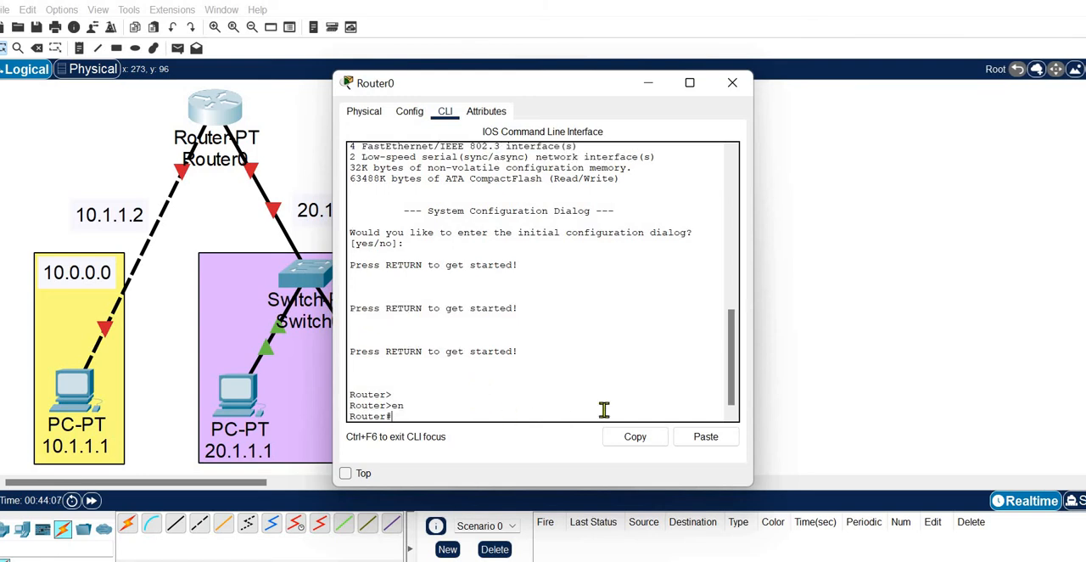
{"action": "type", "text": "conf t"}
{"action": "key", "text": "Return"}
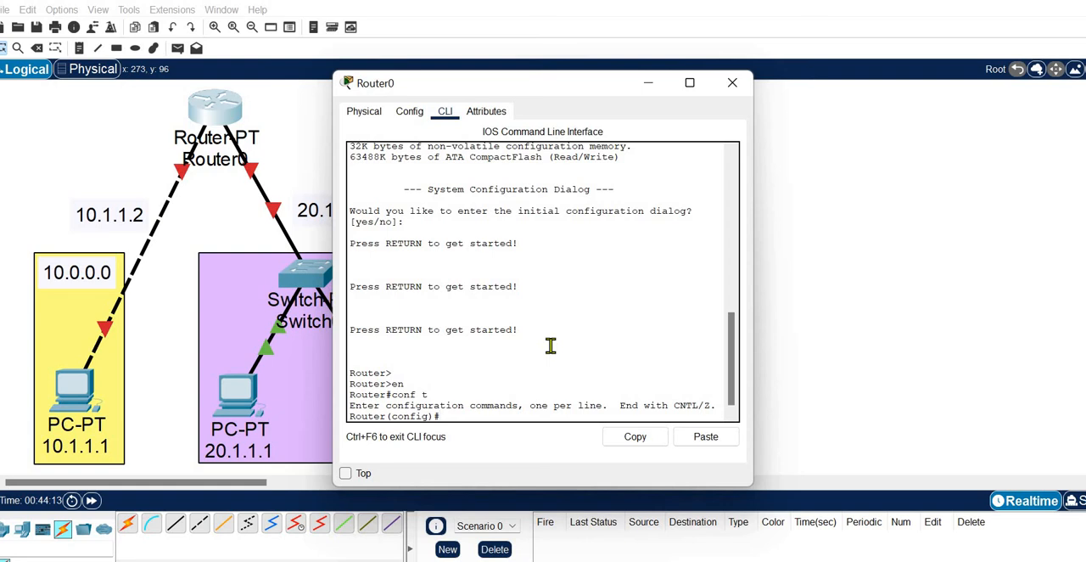
Step: Set the router's hostname to "myrouter"
{"action": "type", "text": "hostname myrouter"}
{"action": "key", "text": "Return"}
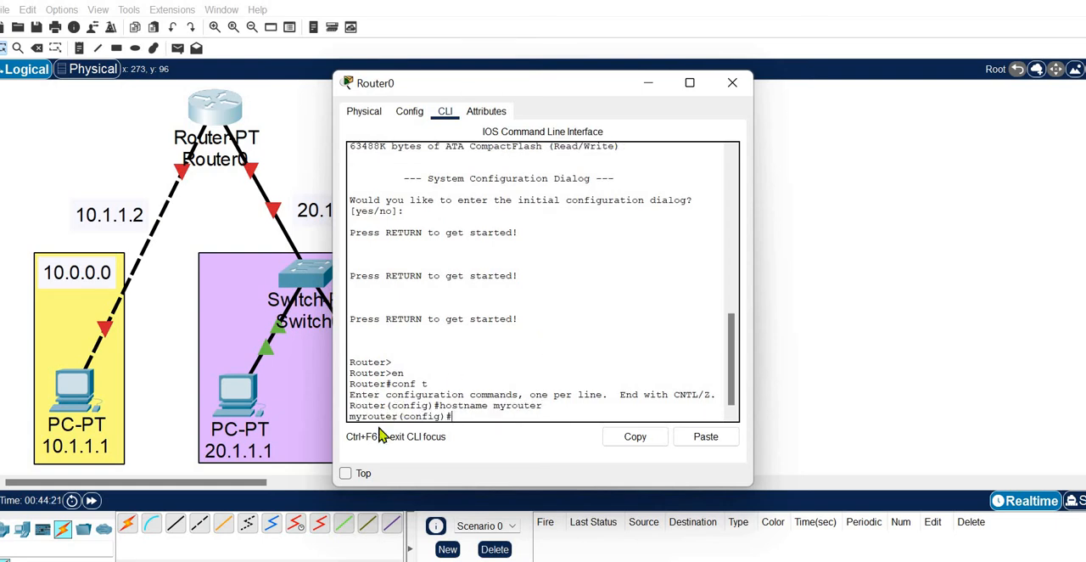
Step: Set the router's privileged-mode password using the "enable password" command
{"action": "key", "text": "Return"}
{"action": "key", "text": "Return"}
{"action": "key", "text": "Return"}
{"action": "key", "text": "Return"}
{"action": "key", "text": "Return"}
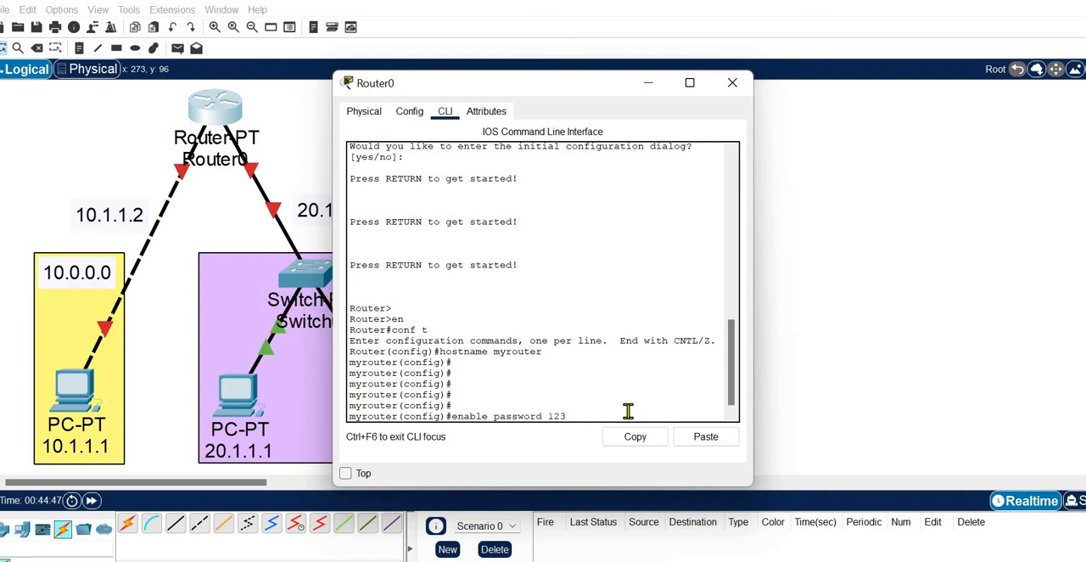
{"action": "key", "text": "Return"}
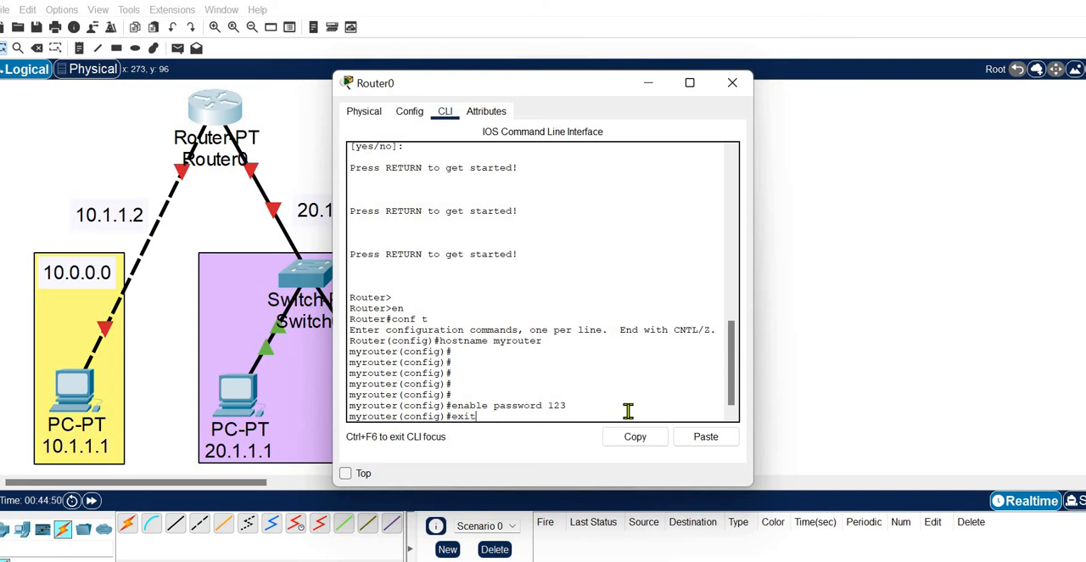
Step: Exit global configuration and privileged modes with "exit", and restart the console session at the user prompt
{"action": "key", "text": "Return"}
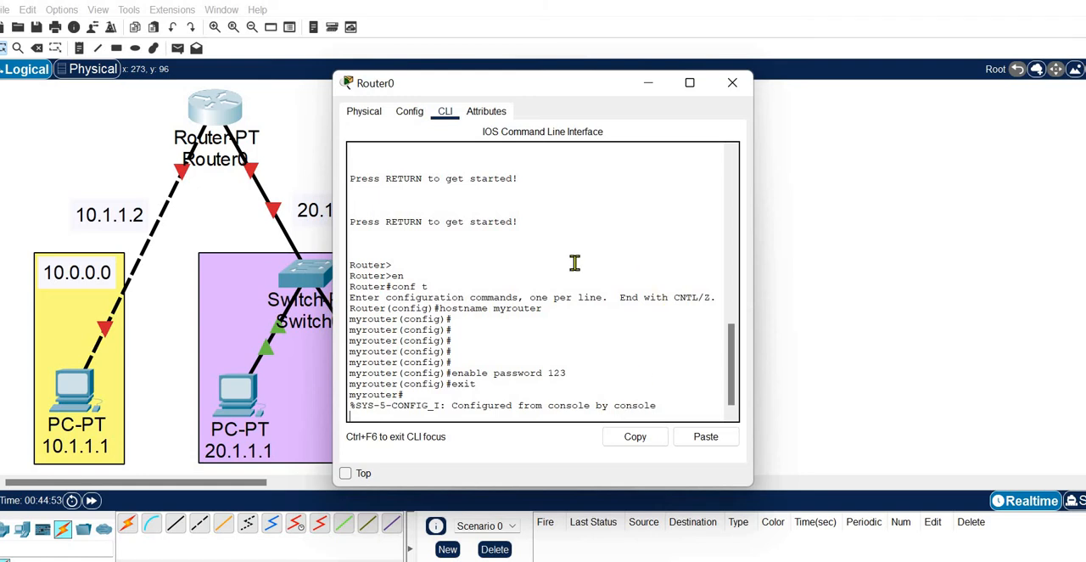
{"action": "key", "text": "Return"}
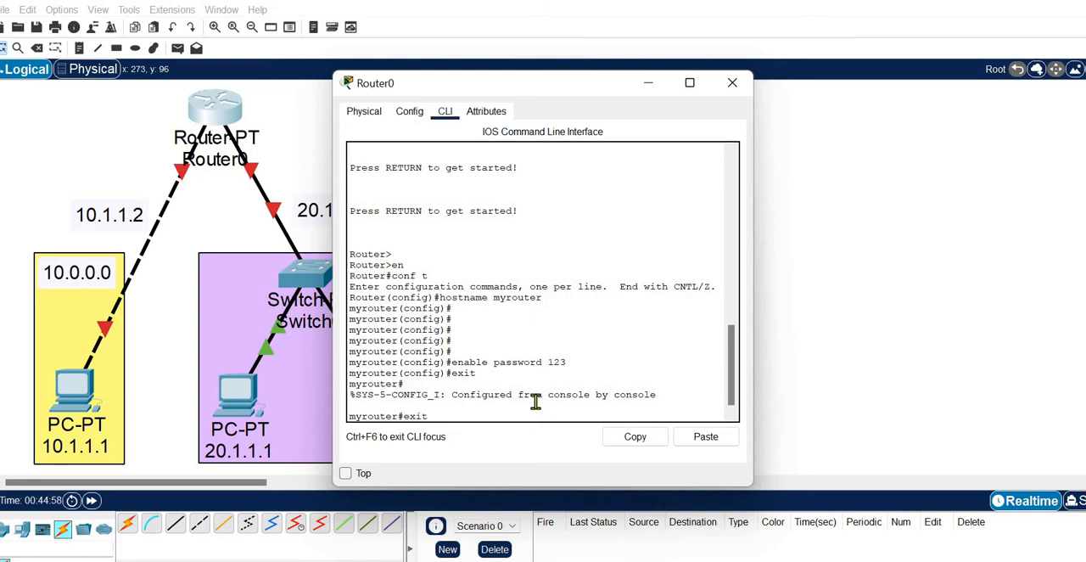
{"action": "type", "text": "exit"}
{"action": "key", "text": "Return"}
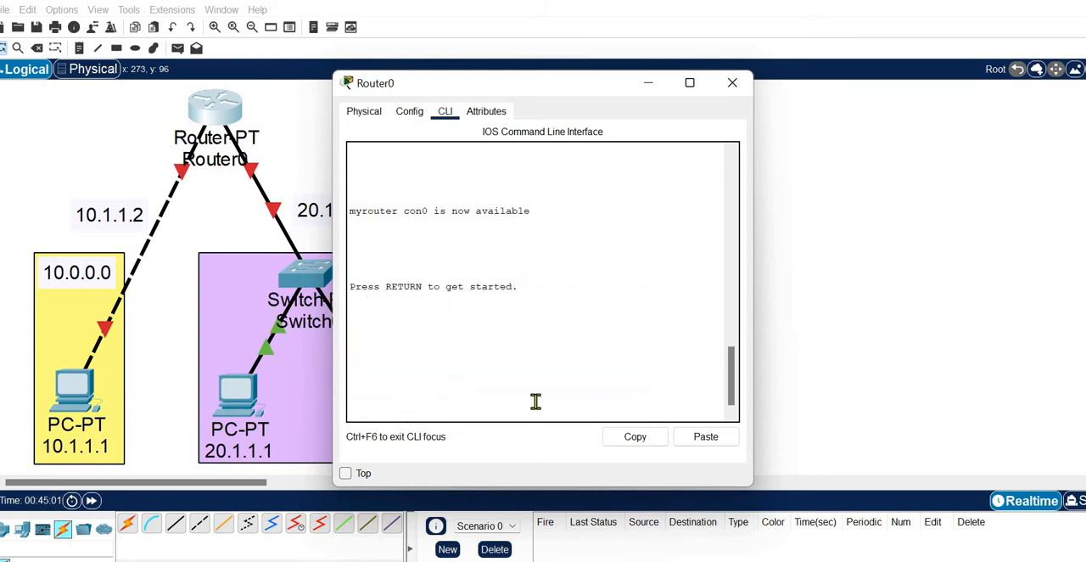
{"action": "key", "text": "Return"}
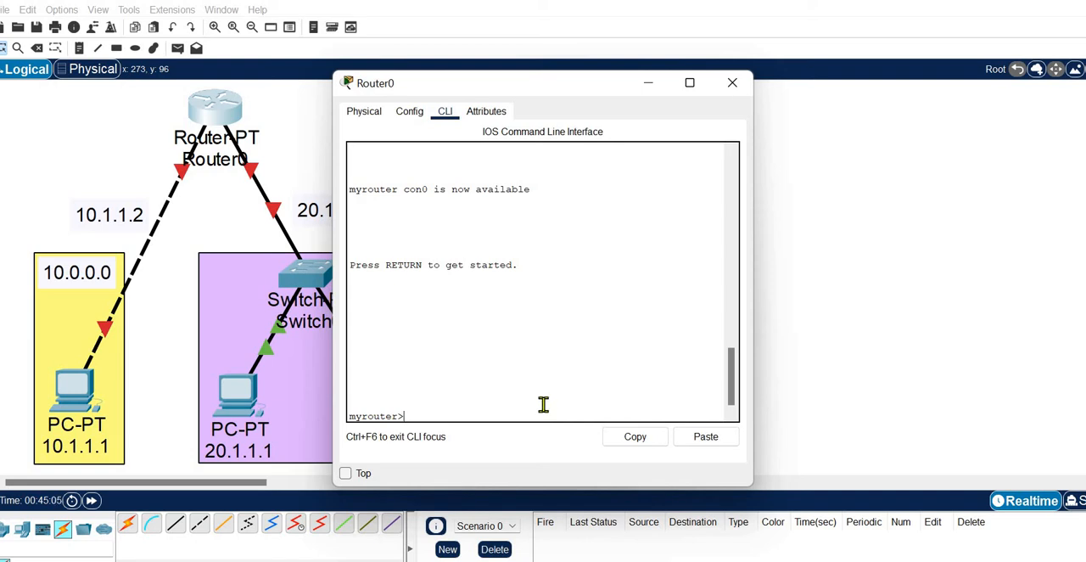
Step: Enter privileged mode with "en", supplying the enable password
{"action": "key", "text": "Return"}
{"action": "key", "text": "Return"}
{"action": "key", "text": "Return"}
{"action": "key", "text": "Return"}
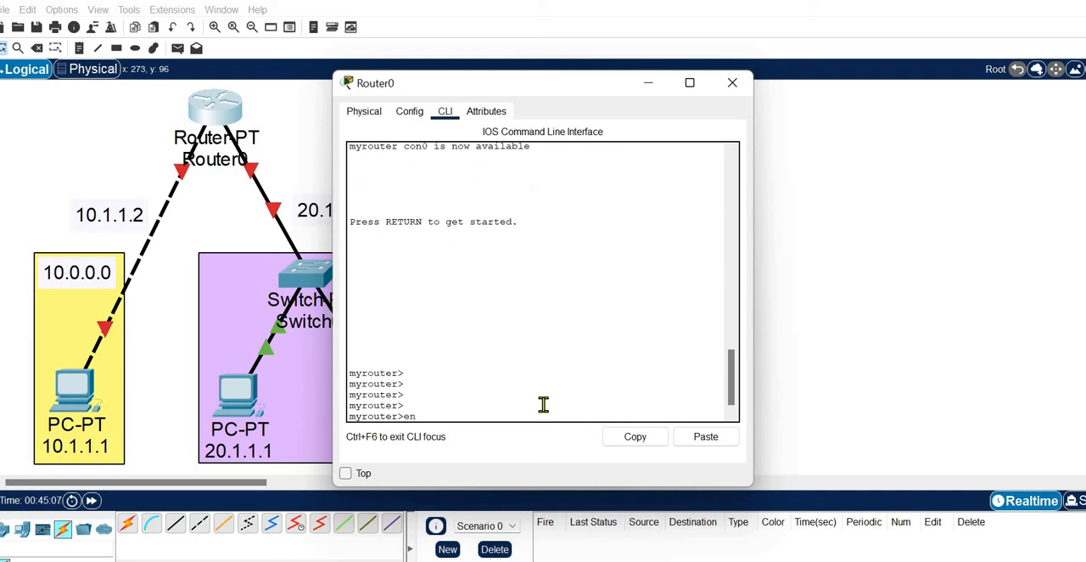
{"action": "type", "text": "en"}
{"action": "key", "text": "Return"}
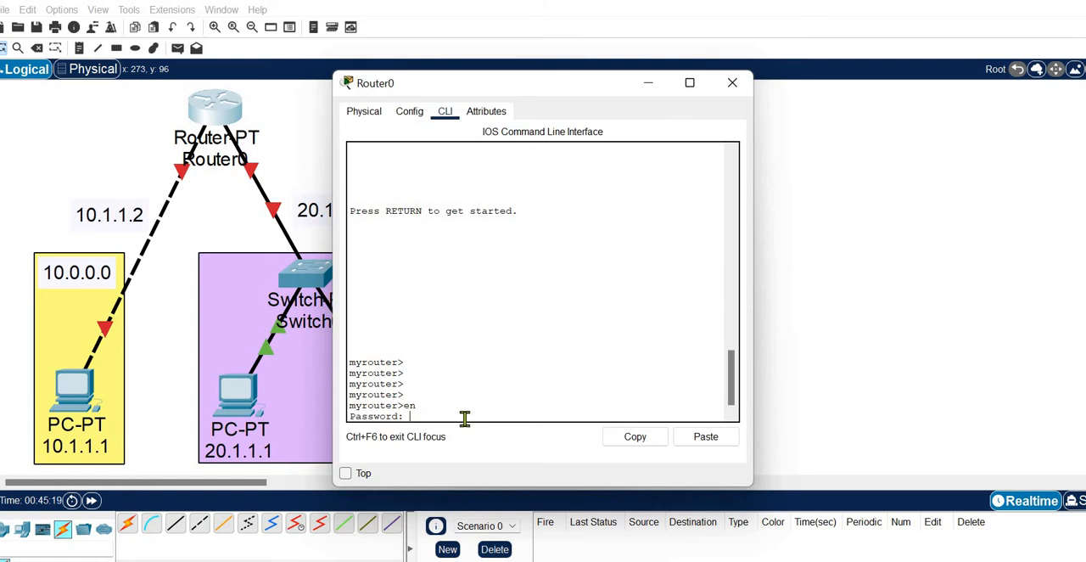
{"action": "key", "text": "Return"}
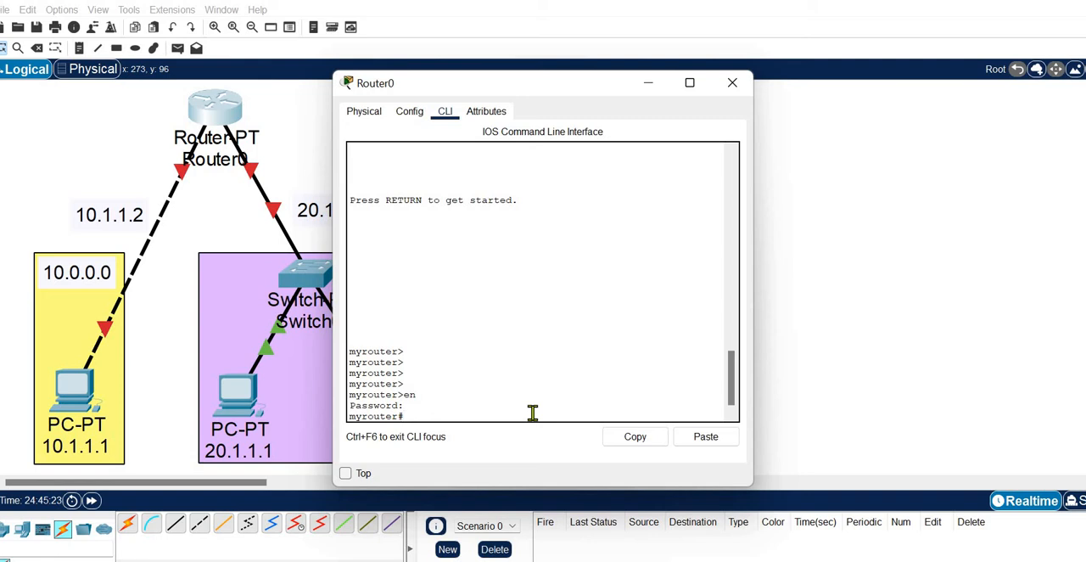
{"action": "key", "text": "Return"}
{"action": "key", "text": "Return"}
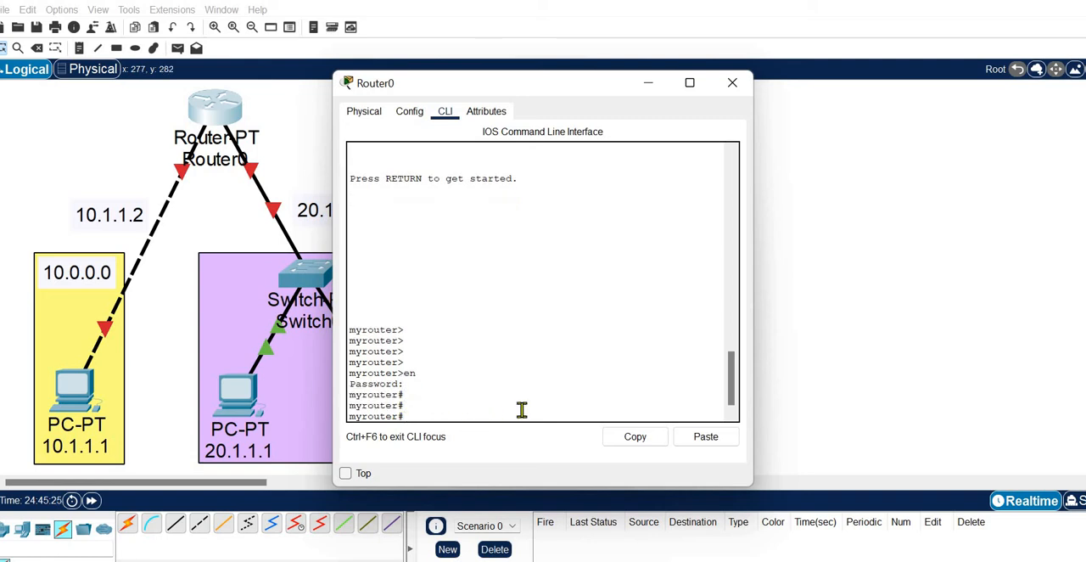
{"action": "key", "text": "Return"}
{"action": "key", "text": "Return"}
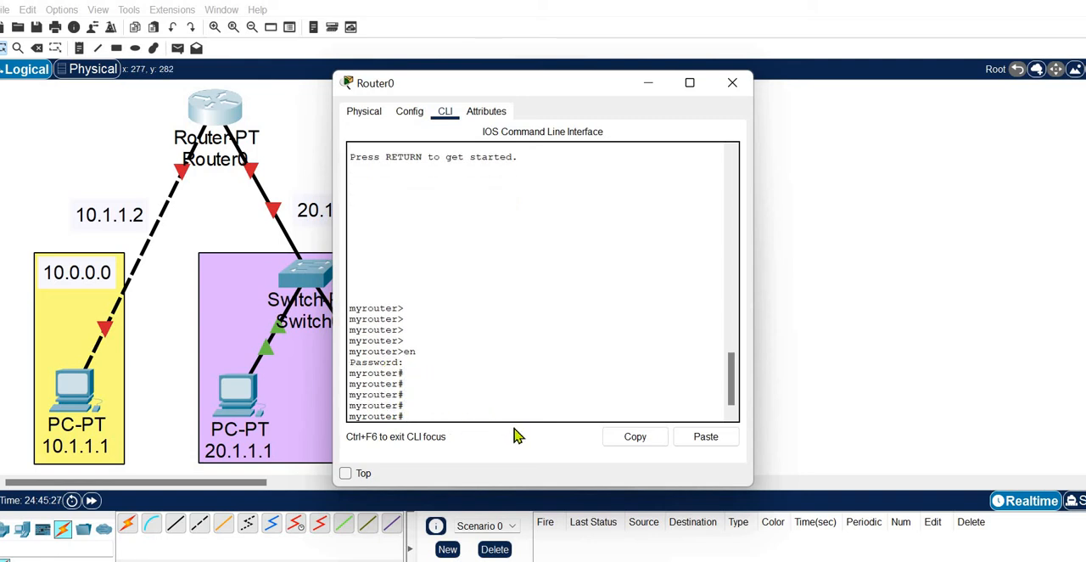
Step: Enter global configuration mode on myrouter with "conf t"
{"action": "type", "text": "conf t"}
{"action": "key", "text": "Return"}
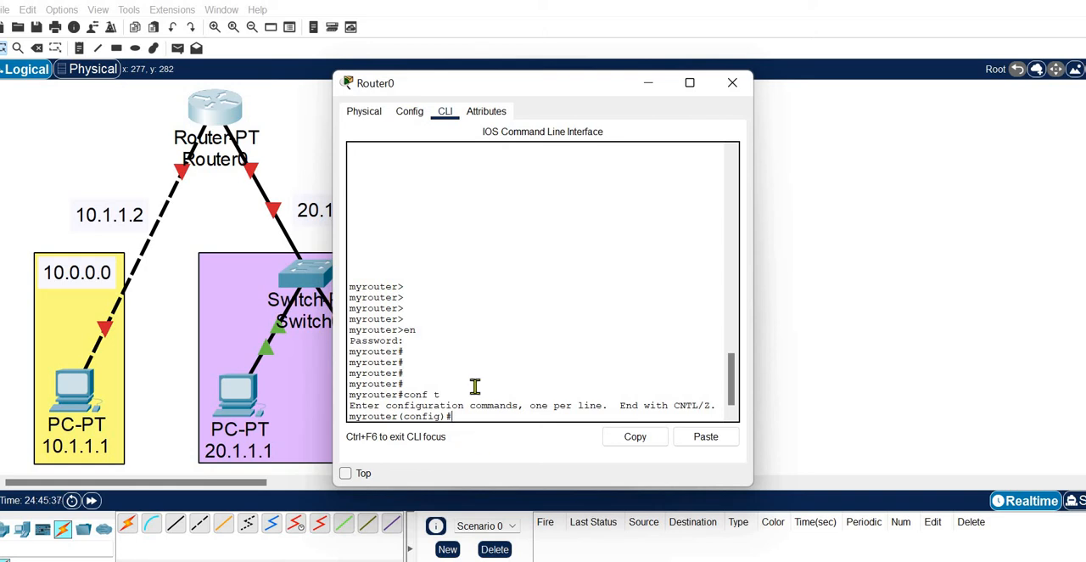
Step: Turn on "Always Show Port Labels in Logical Workspace" in the preferences
{"action": "left_click_drag", "start_coordinate": [497, 91], "coordinate": [618, 82]}
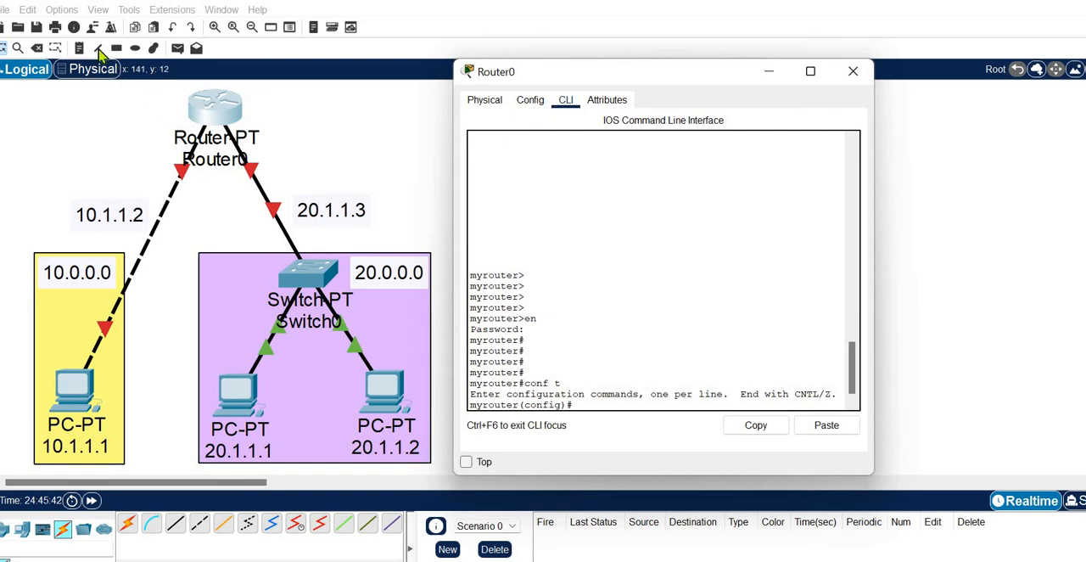
{"action": "left_click", "coordinate": [68, 13]}
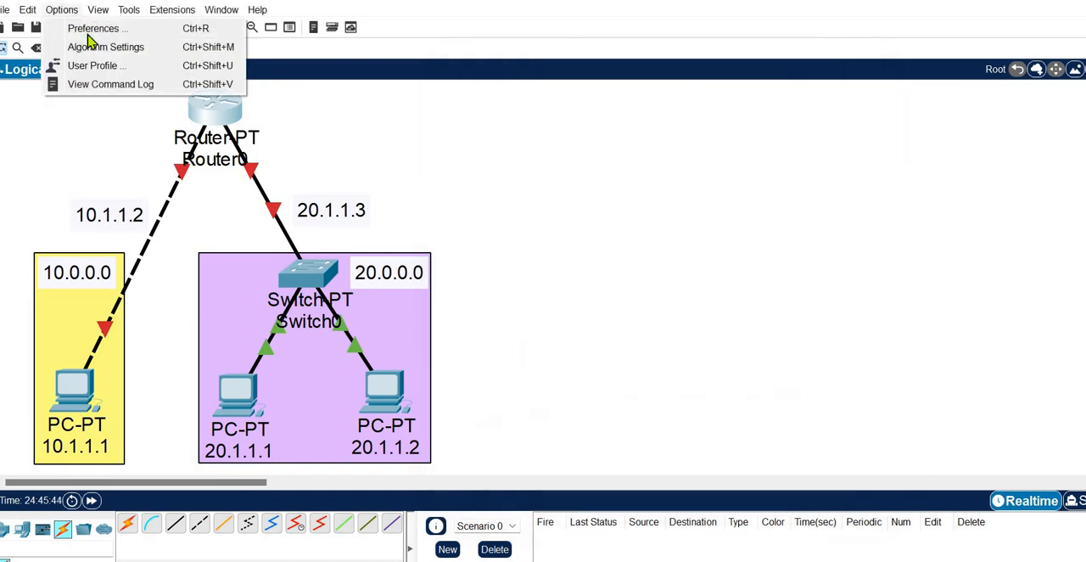
{"action": "left_click", "coordinate": [85, 29]}
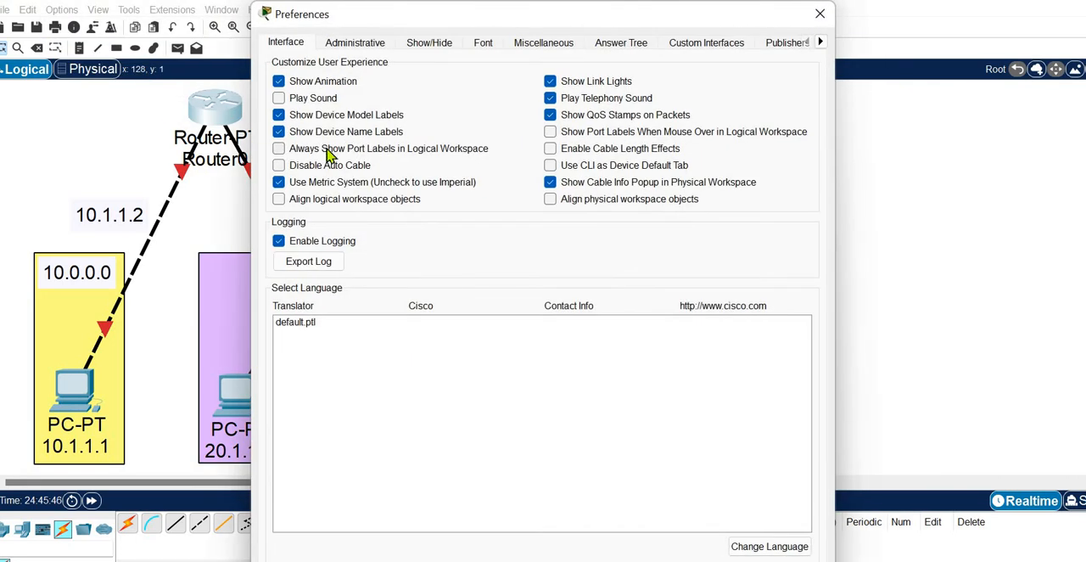
{"action": "left_click", "coordinate": [327, 151]}
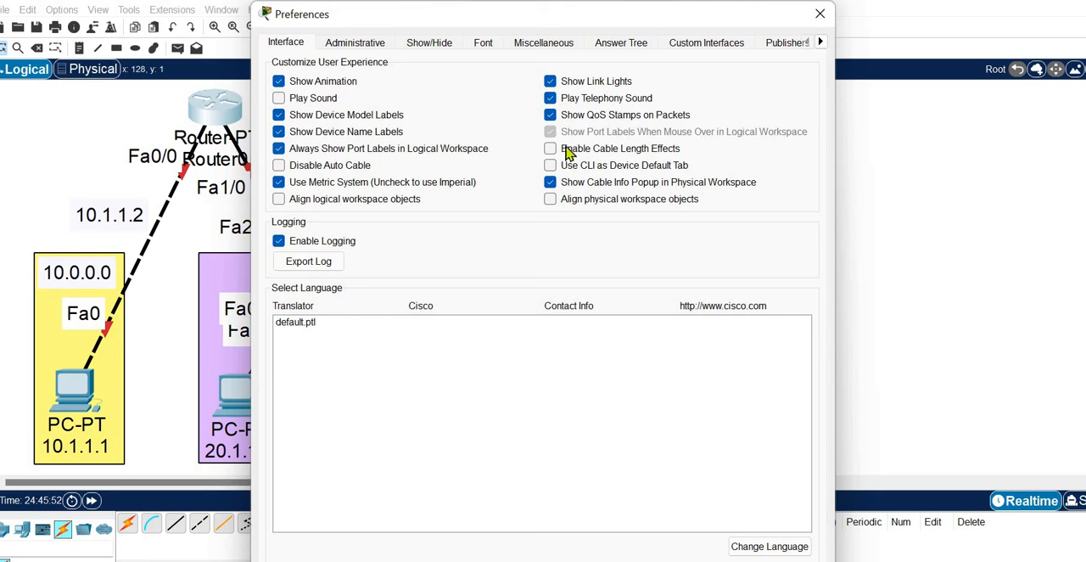
{"action": "left_click", "coordinate": [820, 13]}
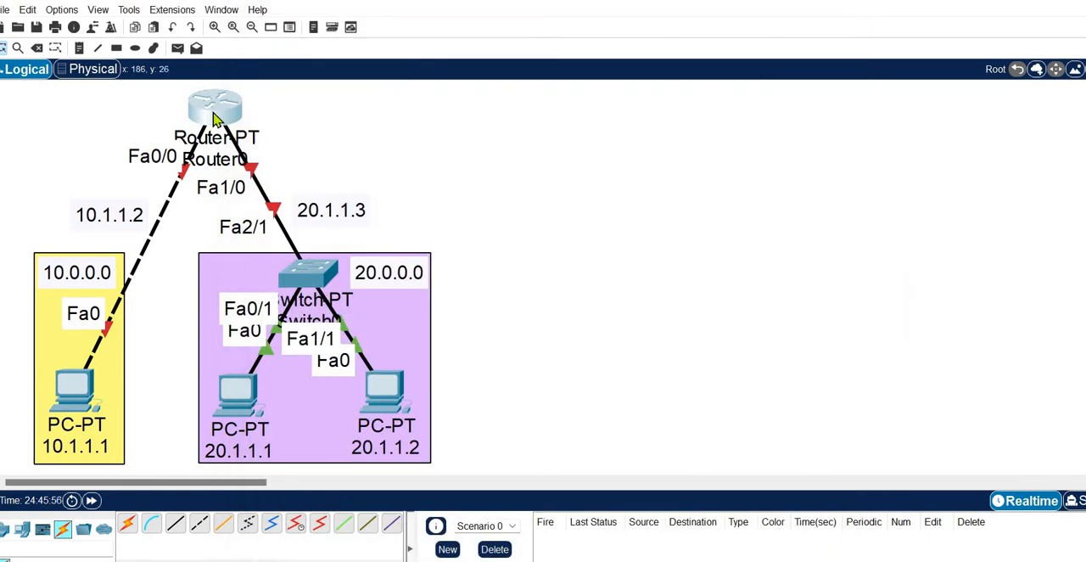
Step: Reposition Router0 in the topology, ending slightly higher above the 10.1.1.2 and 20.1.1.3 links
{"action": "left_click_drag", "start_coordinate": [188, 113], "coordinate": [259, 104]}
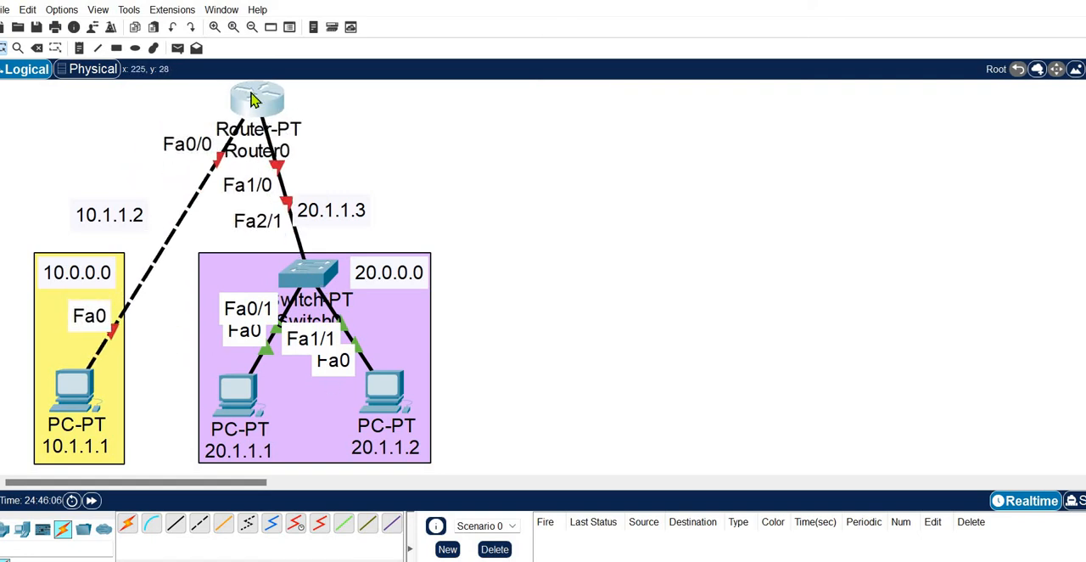
{"action": "left_click_drag", "start_coordinate": [242, 104], "coordinate": [208, 114]}
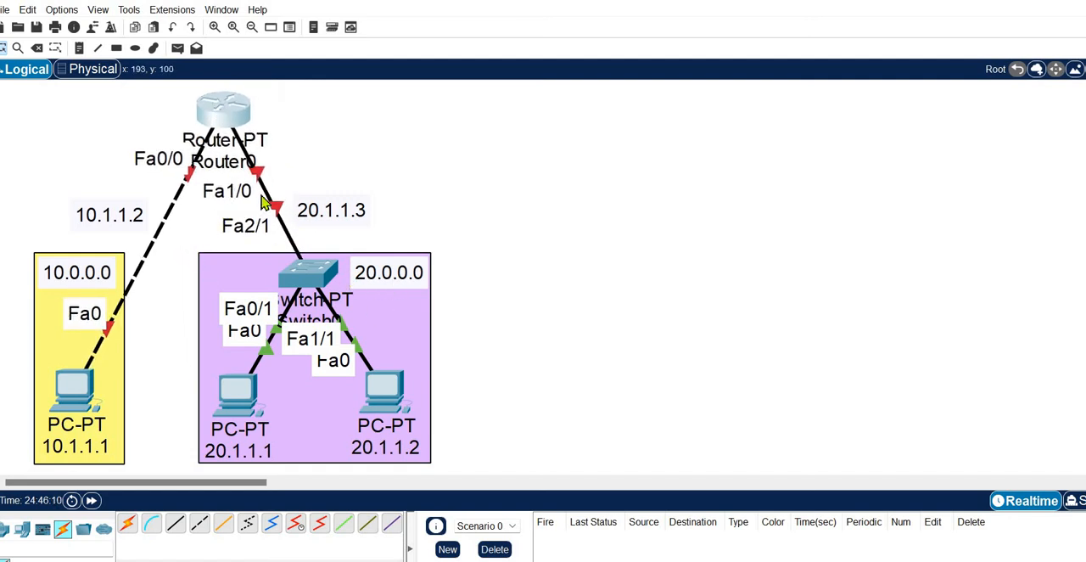
{"action": "left_click_drag", "start_coordinate": [252, 124], "coordinate": [228, 104]}
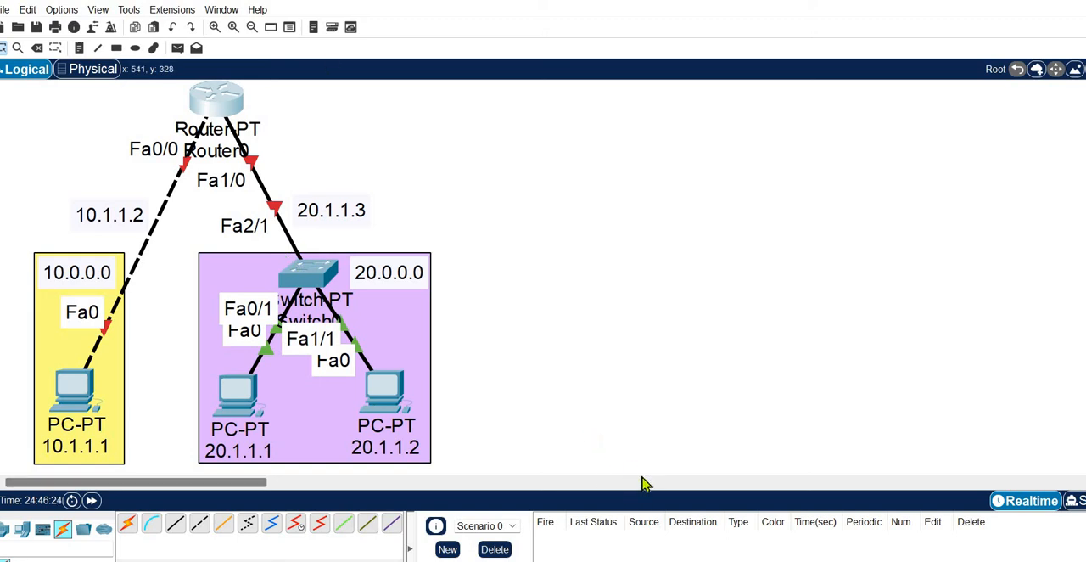
Step: Bring Router0's command line back up and enter interface configuration mode for FastEthernet0/0 with "int fa0/0"
{"action": "mouse_move", "coordinate": [705, 561]}
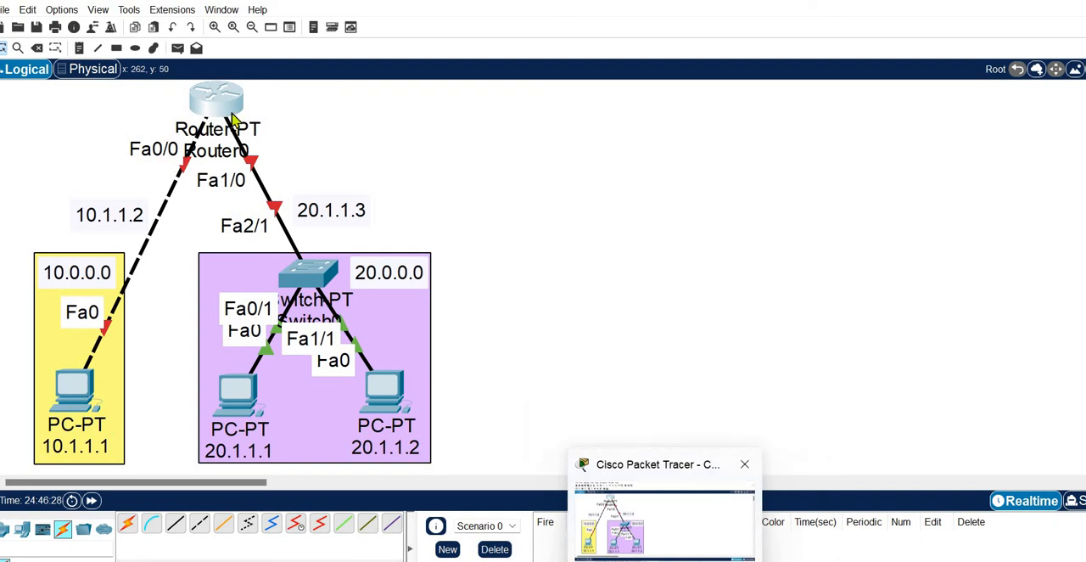
{"action": "left_click", "coordinate": [664, 519]}
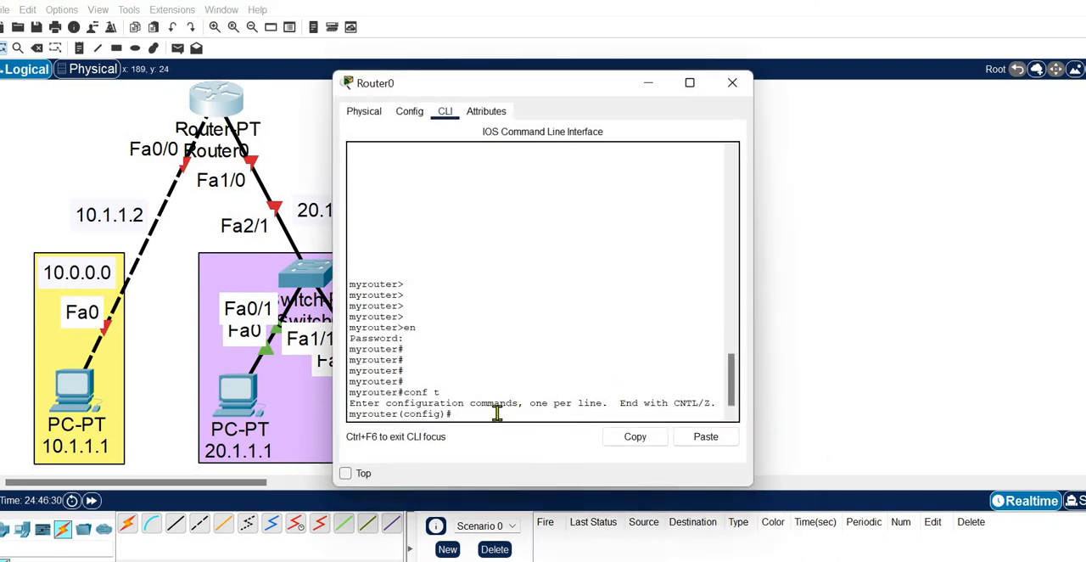
{"action": "key", "text": "Return"}
{"action": "key", "text": "Return"}
{"action": "key", "text": "Return"}
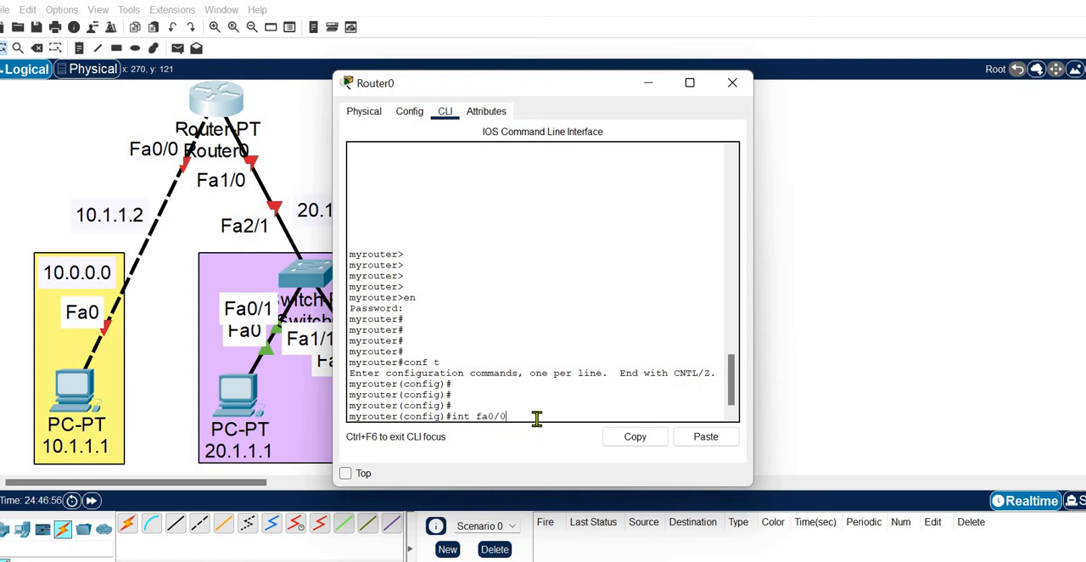
{"action": "key", "text": "Return"}
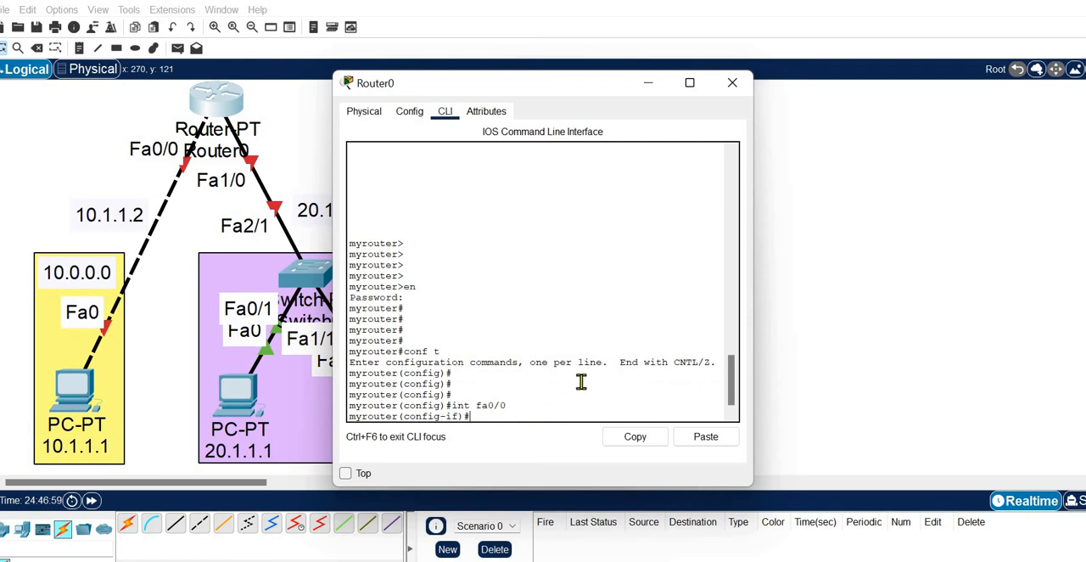
{"action": "key", "text": "Return"}
{"action": "key", "text": "Return"}
{"action": "key", "text": "Return"}
{"action": "key", "text": "Return"}
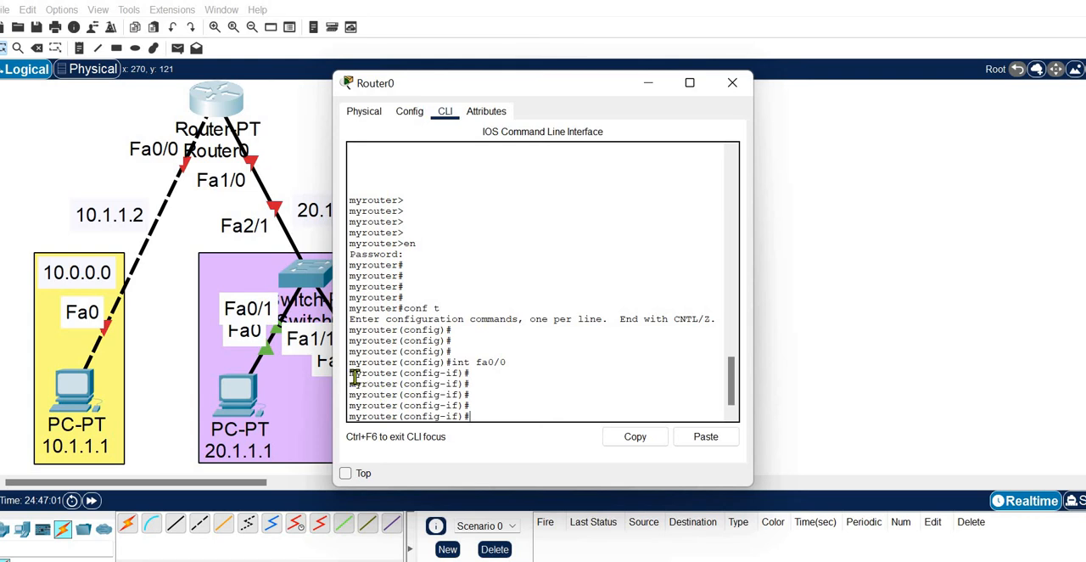
Step: Assign the address with "ip address 10.1.1.2 255.0.0.0" and check it in FastEthernet0/0's graphical settings
{"action": "left_click_drag", "start_coordinate": [354, 376], "coordinate": [484, 419]}
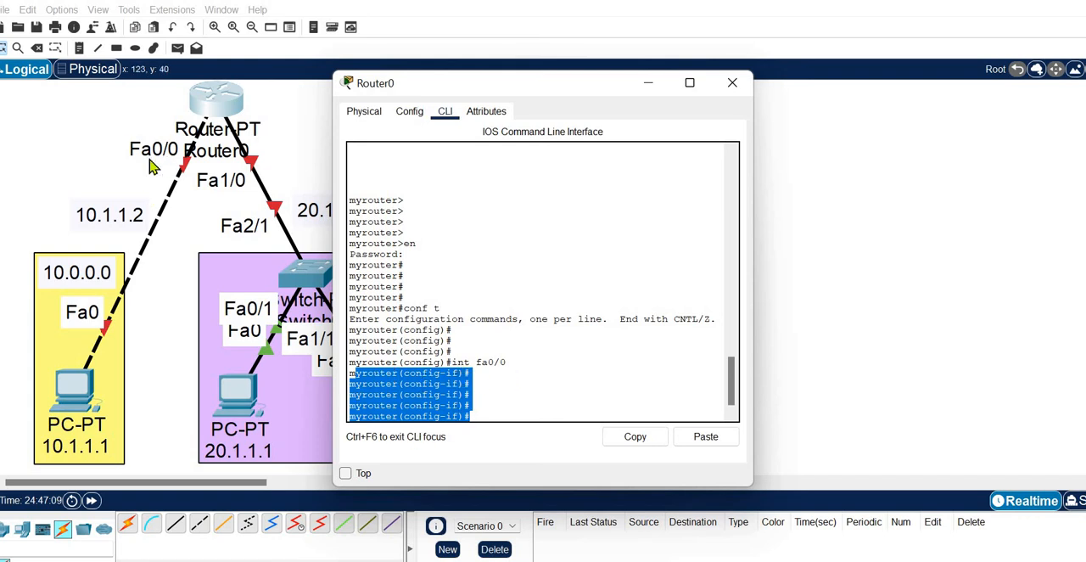
{"action": "left_click", "coordinate": [503, 411]}
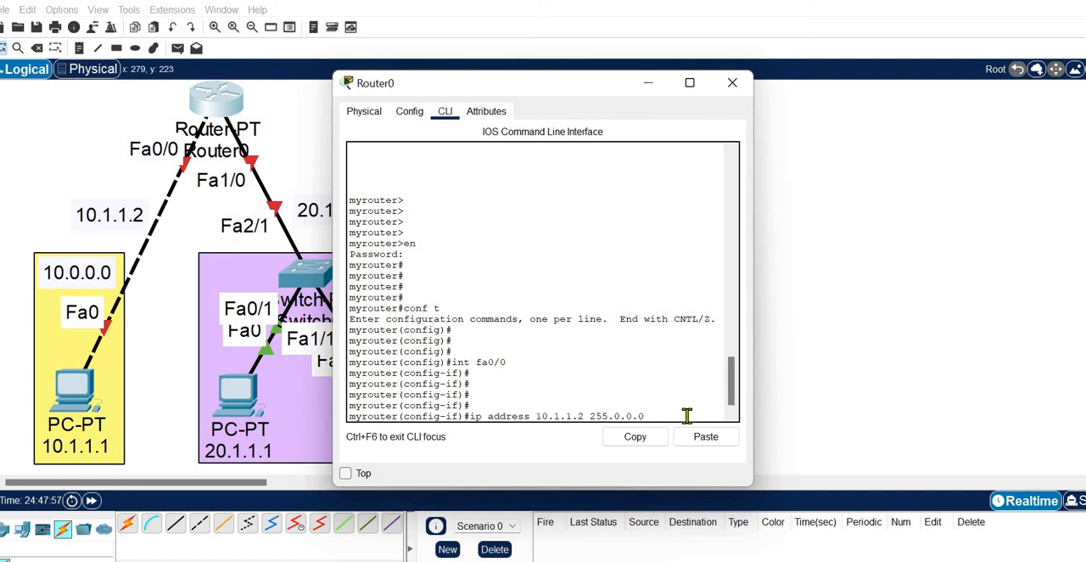
{"action": "key", "text": "Return"}
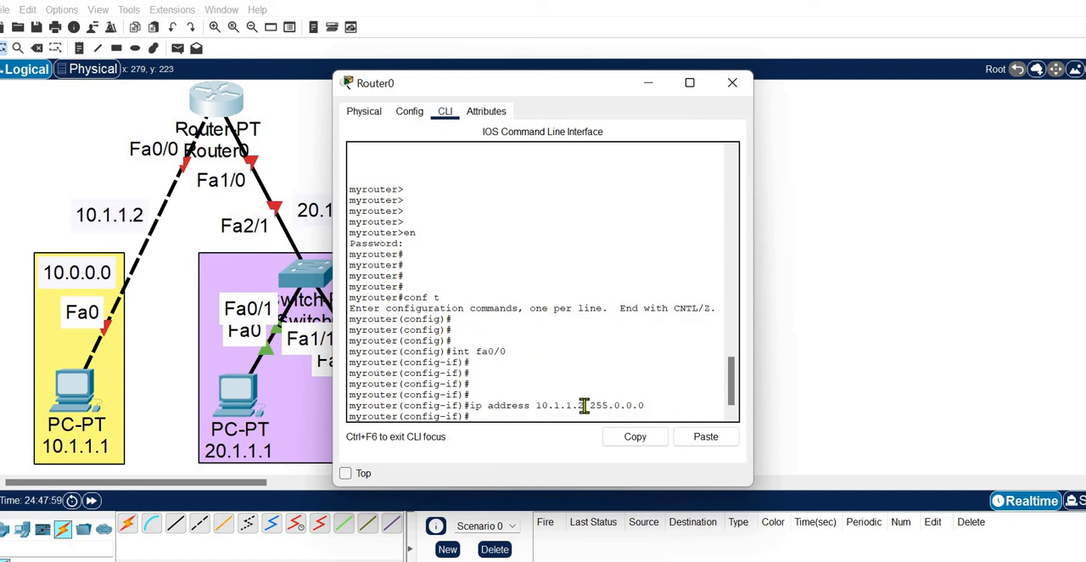
{"action": "left_click", "coordinate": [407, 119]}
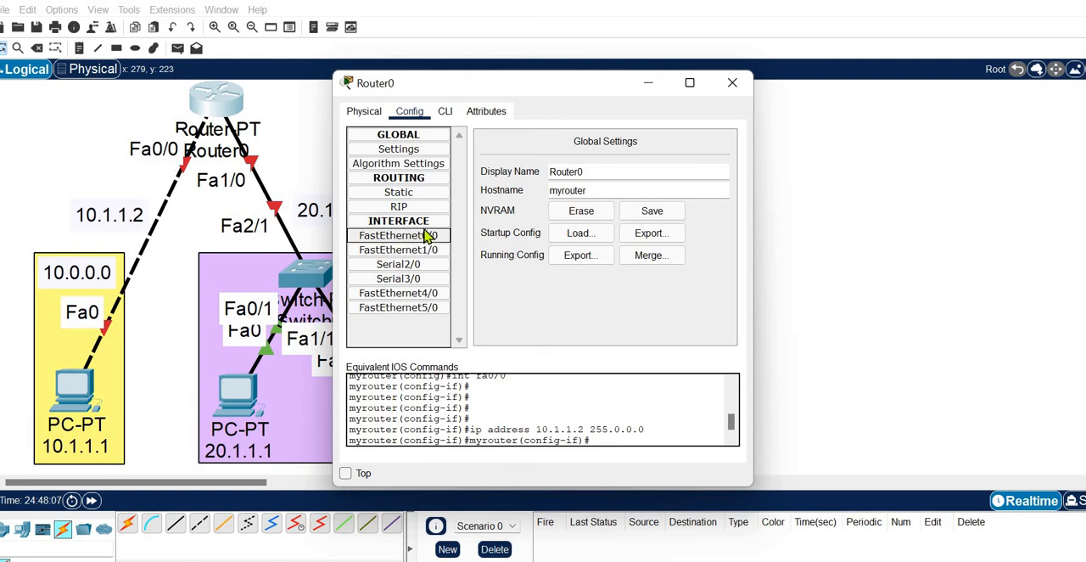
{"action": "left_click_drag", "start_coordinate": [523, 90], "coordinate": [665, 88]}
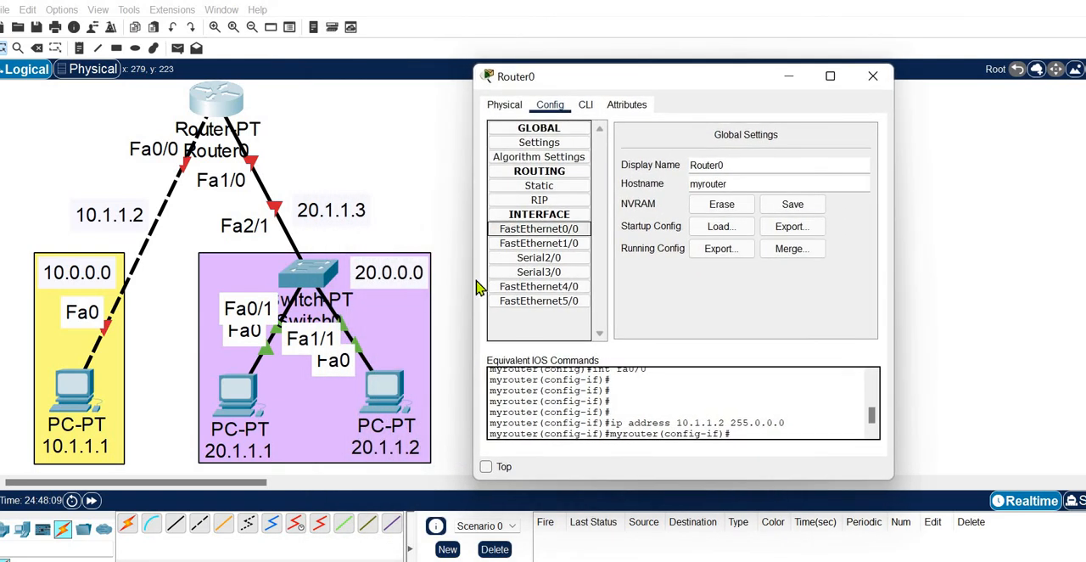
{"action": "left_click", "coordinate": [560, 231]}
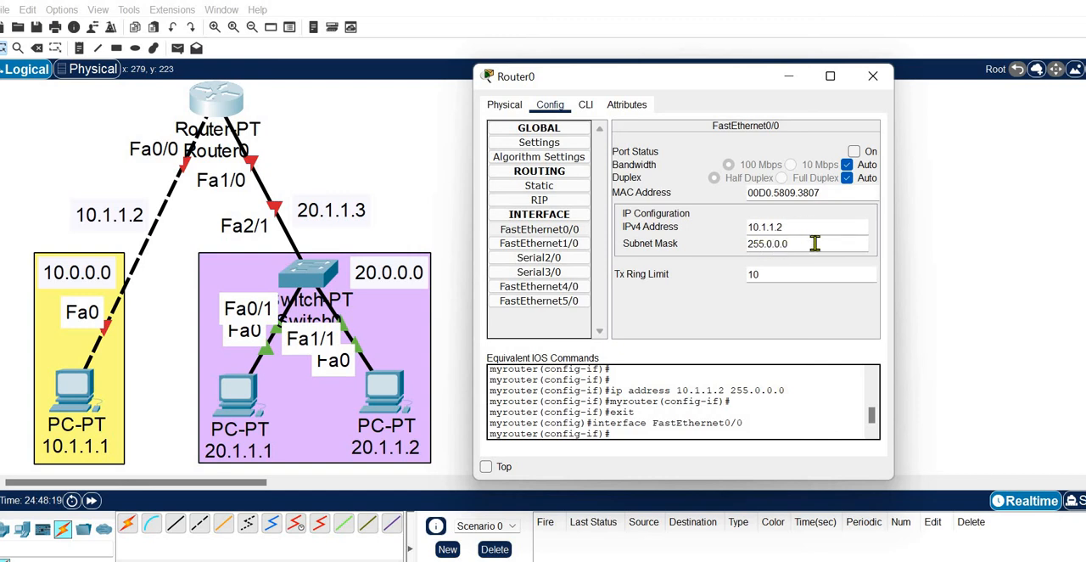
Step: Turn off "Always Show Port Labels in Logical Workspace" in the preferences
{"action": "left_click", "coordinate": [142, 151]}
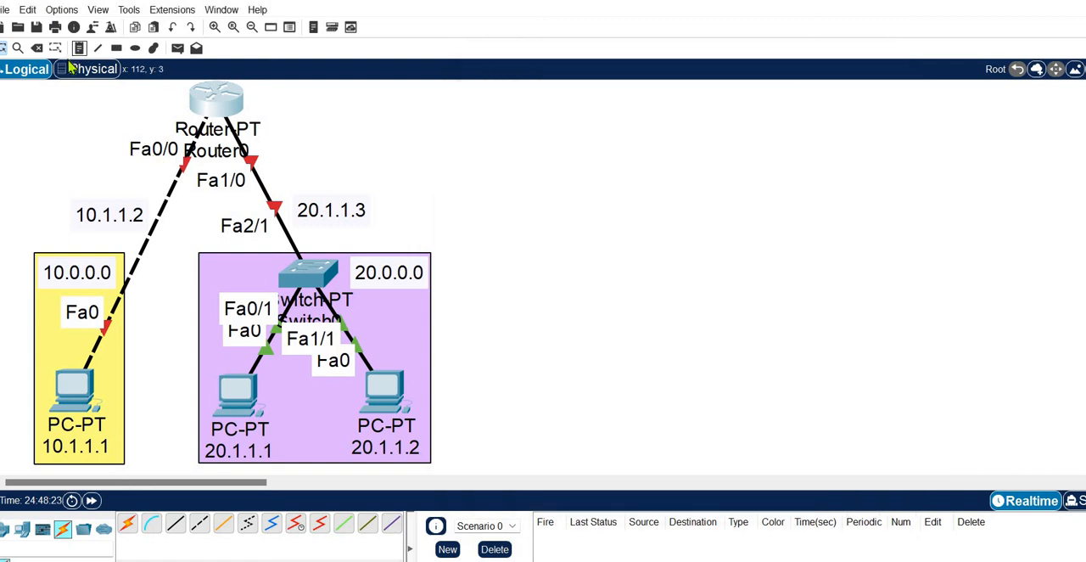
{"action": "left_click", "coordinate": [61, 9]}
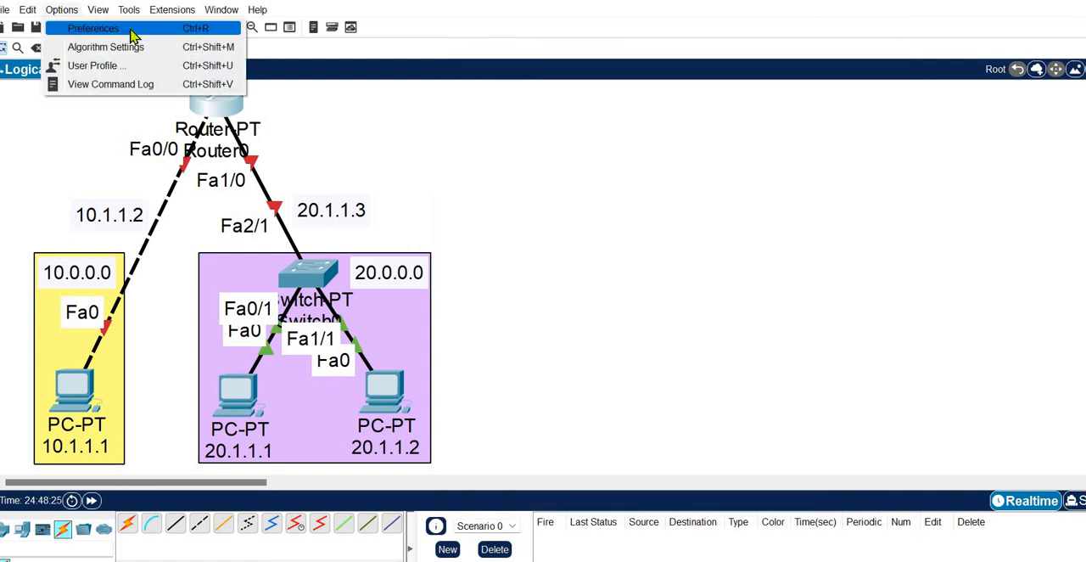
{"action": "left_click", "coordinate": [132, 32]}
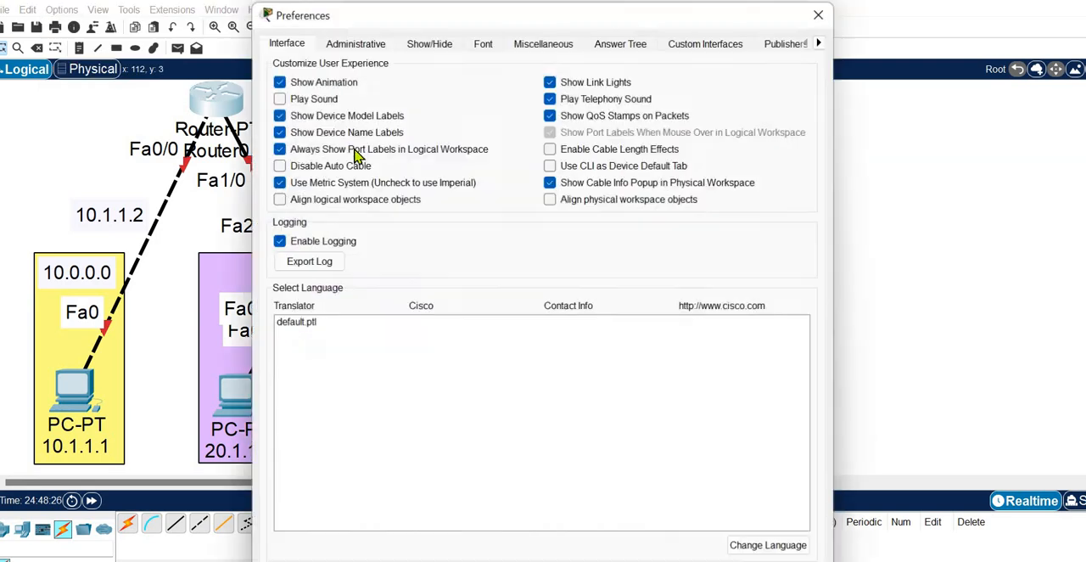
{"action": "left_click", "coordinate": [330, 152]}
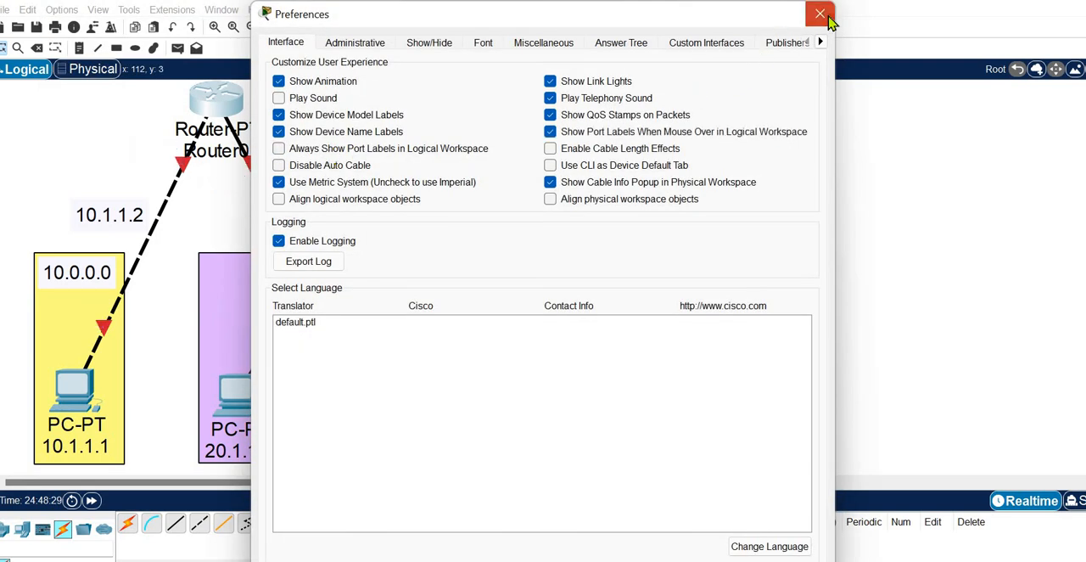
{"action": "left_click", "coordinate": [820, 14]}
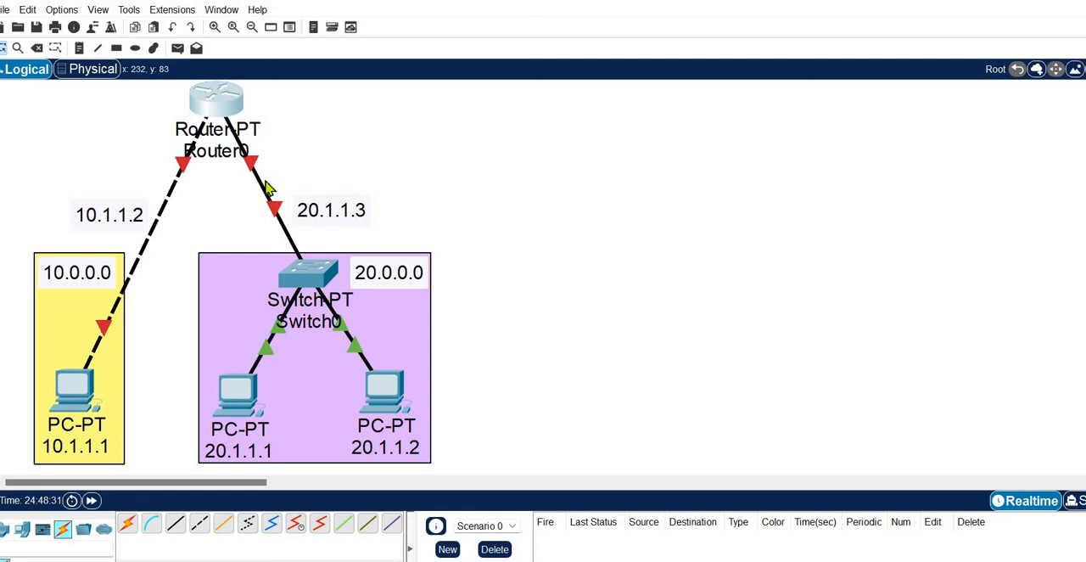
Step: Reopen Router0 and review the "ip address" command in its command line and FastEthernet0/0's IP configuration and port status
{"action": "left_click", "coordinate": [219, 104]}
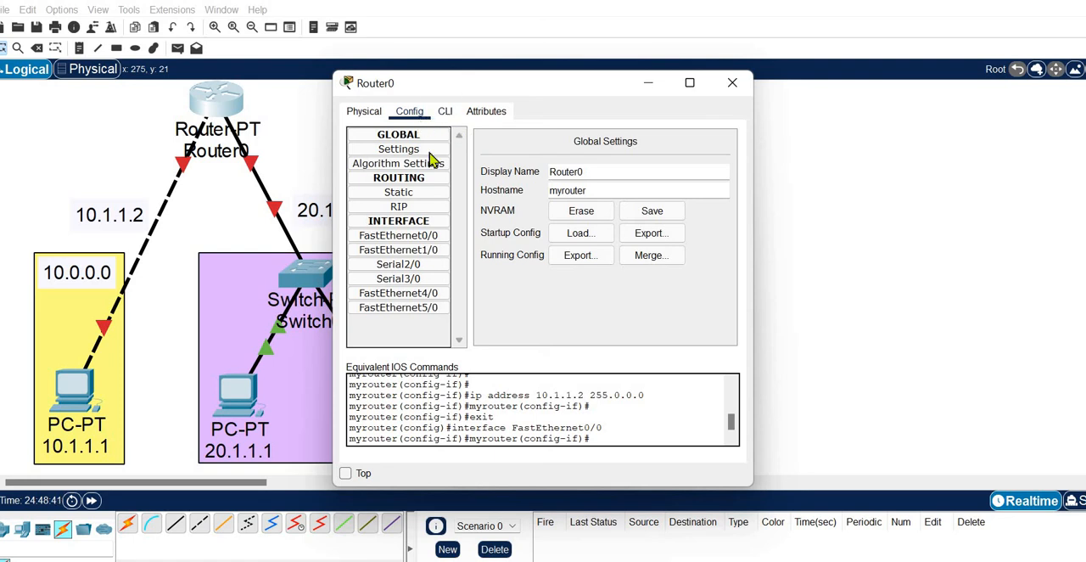
{"action": "left_click", "coordinate": [446, 113]}
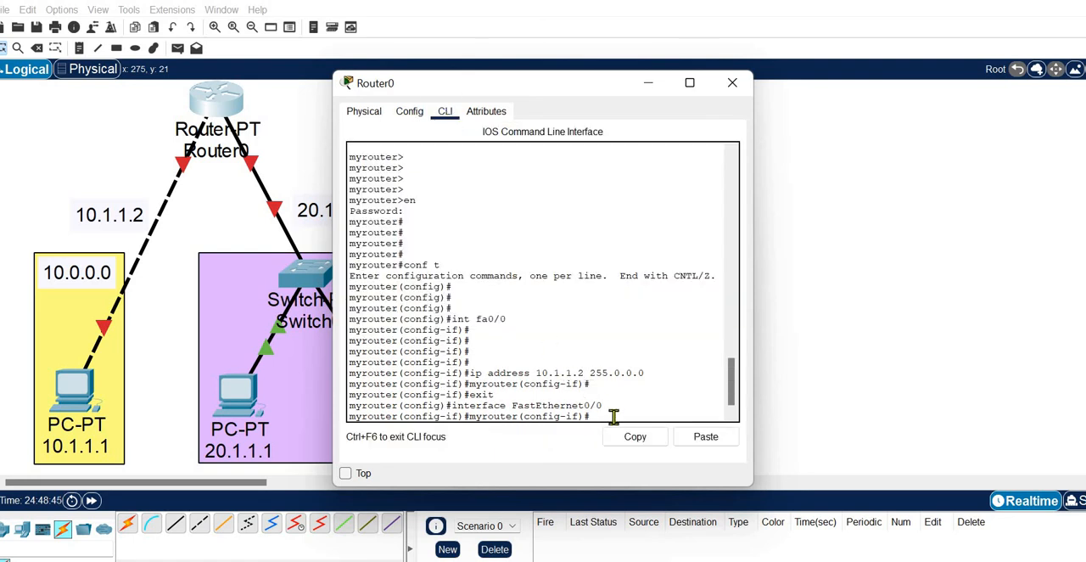
{"action": "key", "text": "Return"}
{"action": "key", "text": "Return"}
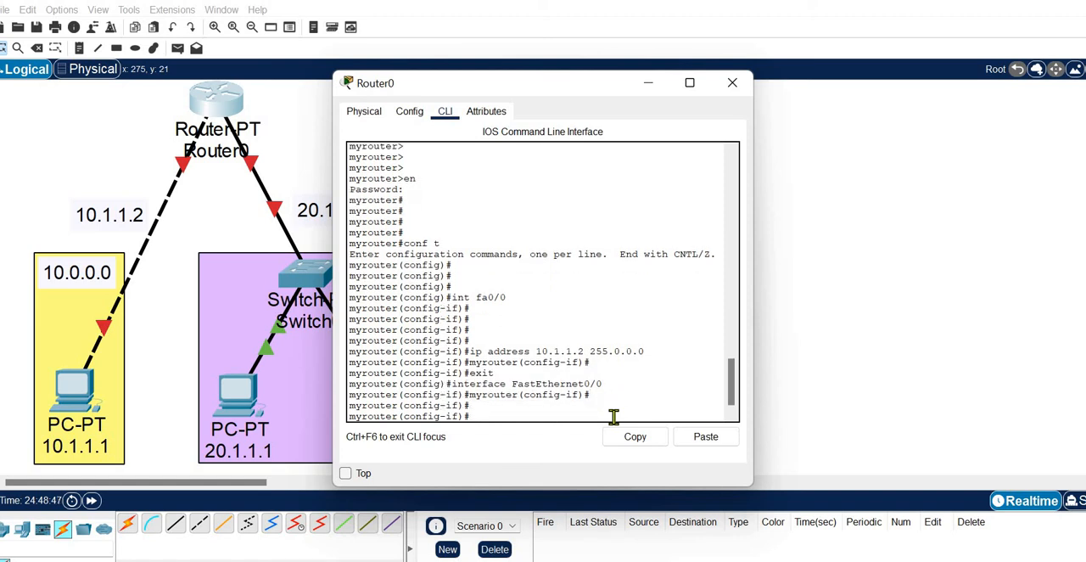
{"action": "left_click", "coordinate": [409, 112]}
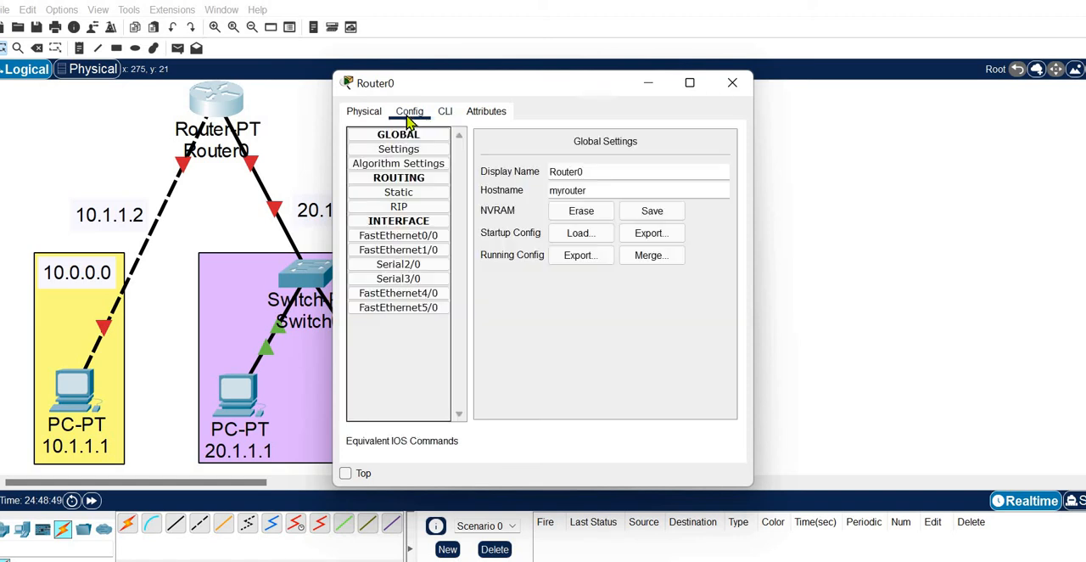
{"action": "left_click", "coordinate": [445, 113]}
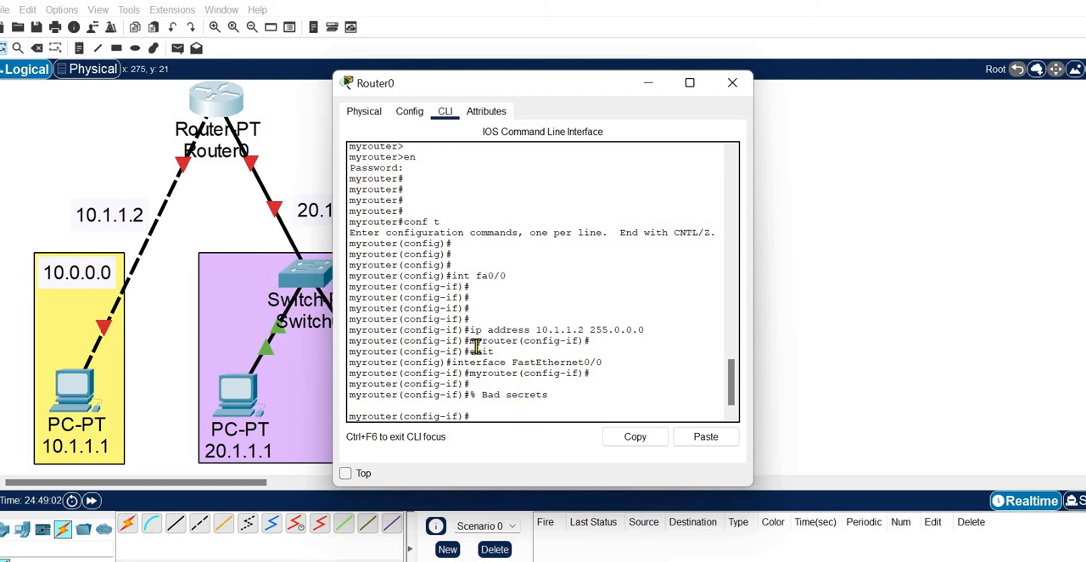
{"action": "left_click_drag", "start_coordinate": [470, 337], "coordinate": [643, 332]}
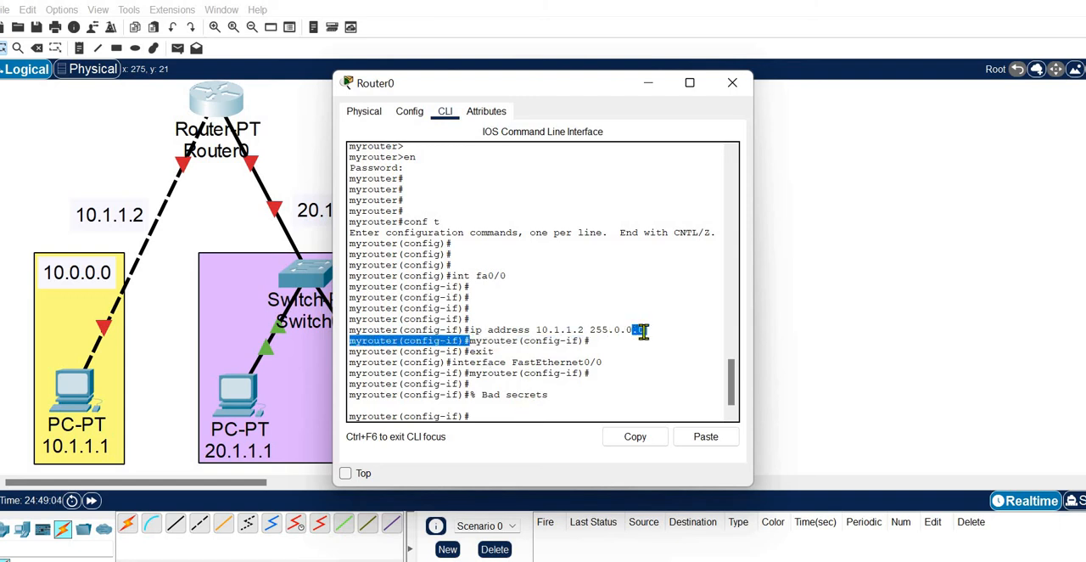
{"action": "left_click", "coordinate": [411, 115]}
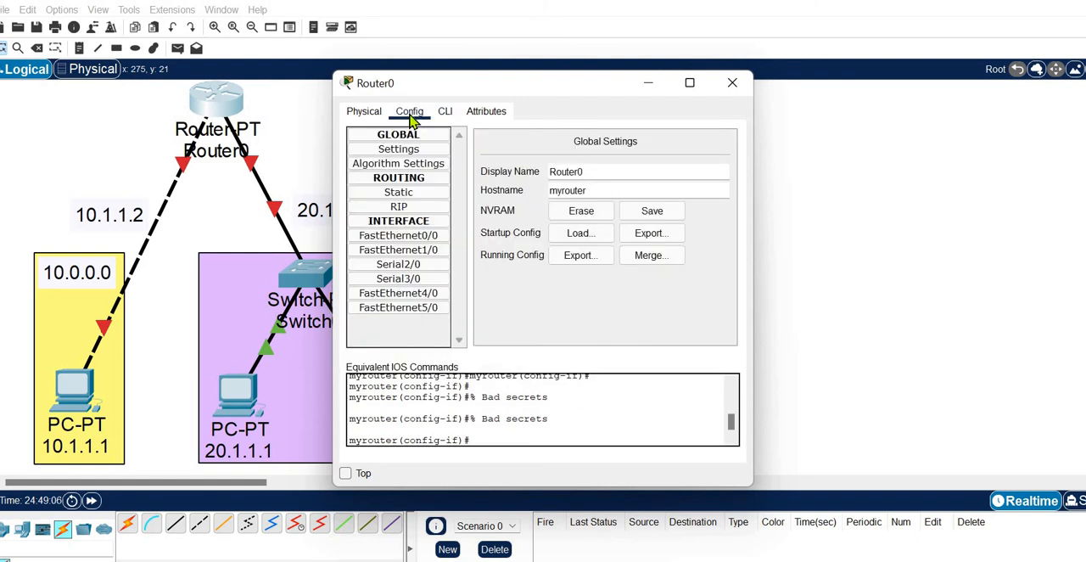
{"action": "left_click", "coordinate": [424, 235]}
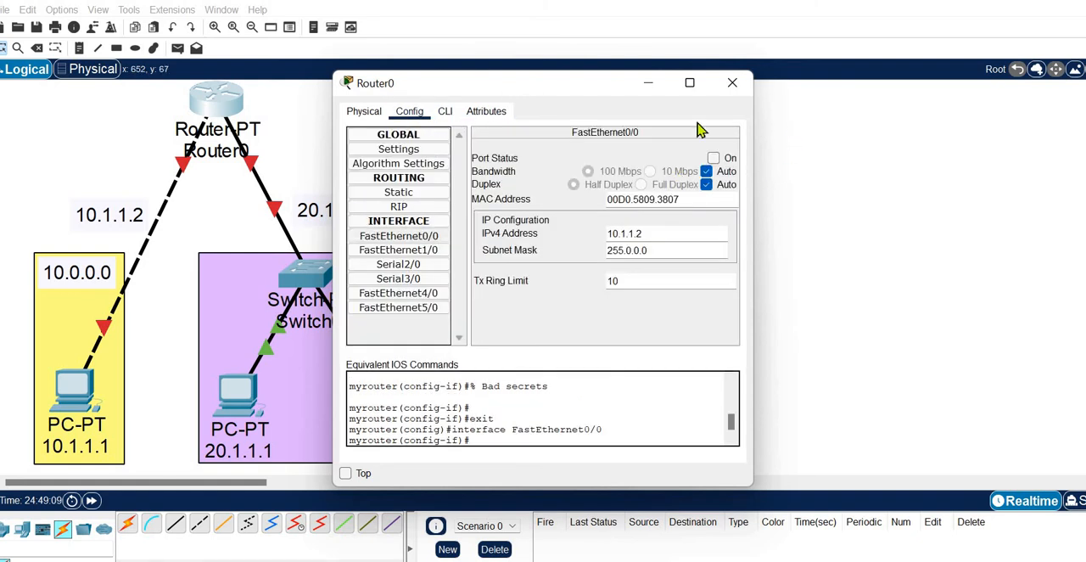
Step: Enable FastEthernet0/0 from the command line with "no shut" and check its port status in the interface settings
{"action": "left_click", "coordinate": [445, 114]}
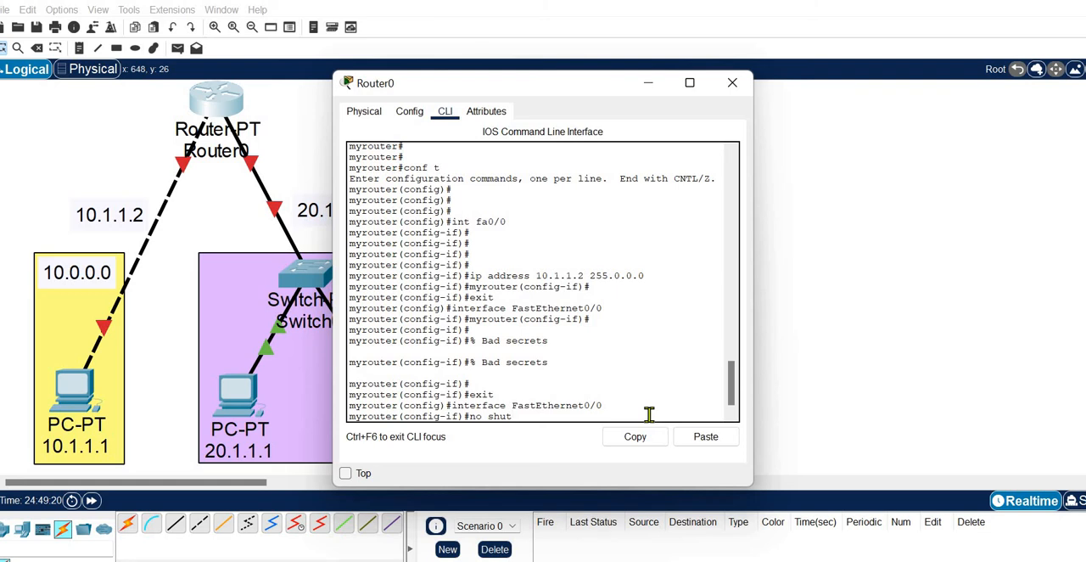
{"action": "key", "text": "Return"}
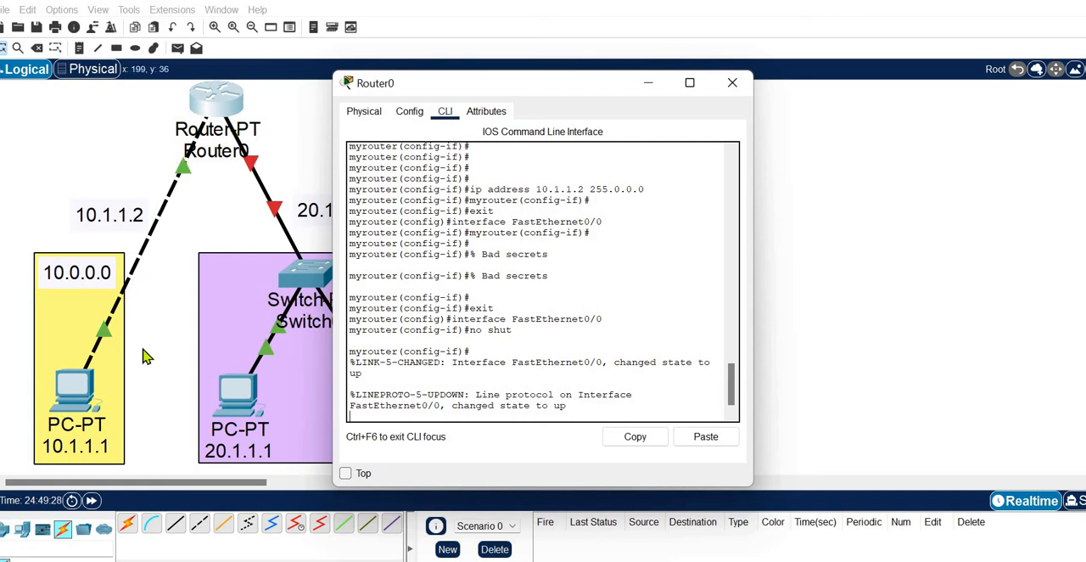
{"action": "key", "text": "Return"}
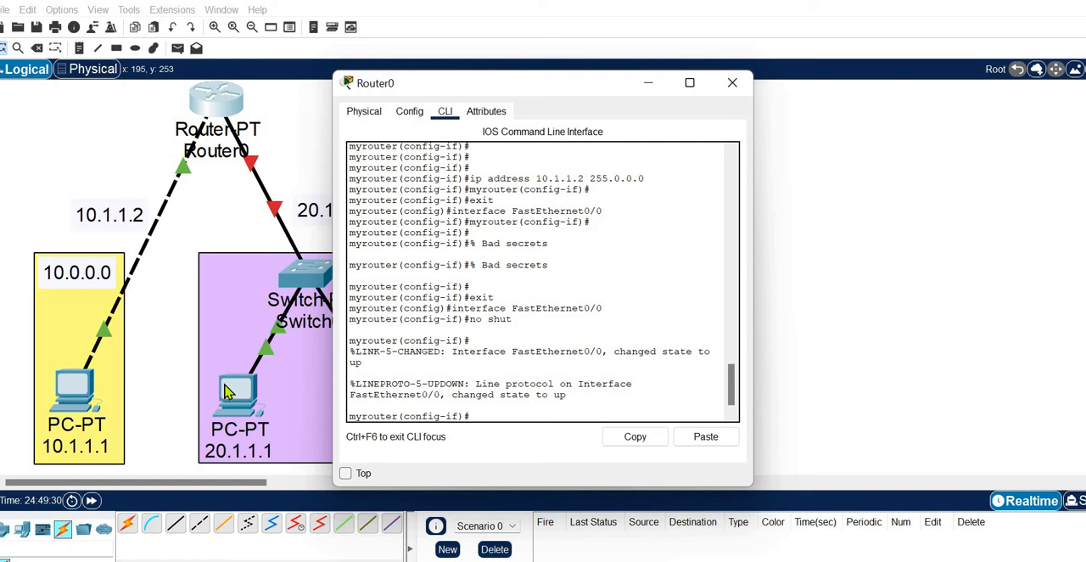
{"action": "left_click", "coordinate": [410, 120]}
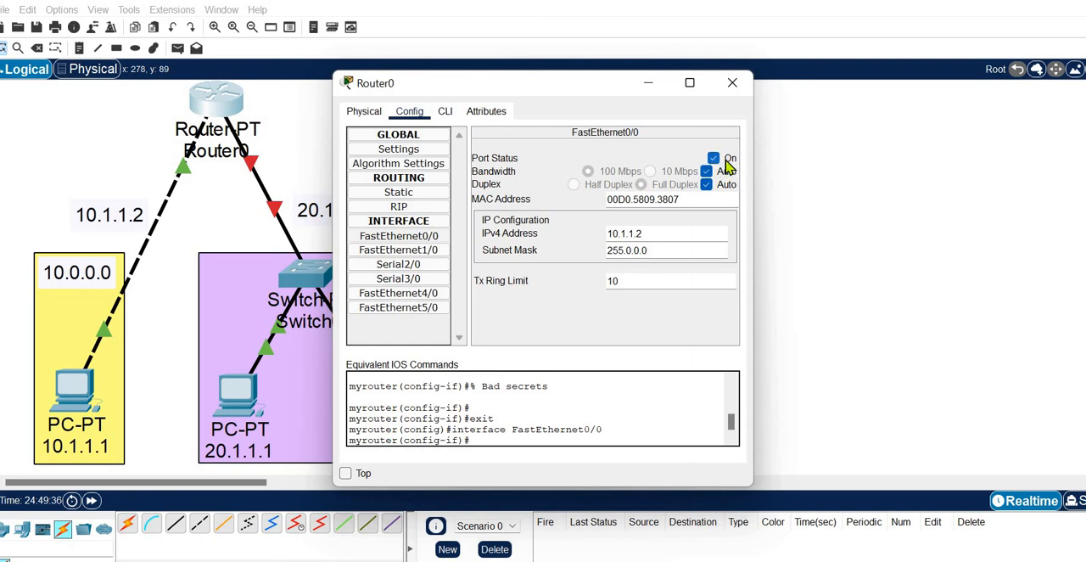
{"action": "left_click_drag", "start_coordinate": [548, 94], "coordinate": [656, 90]}
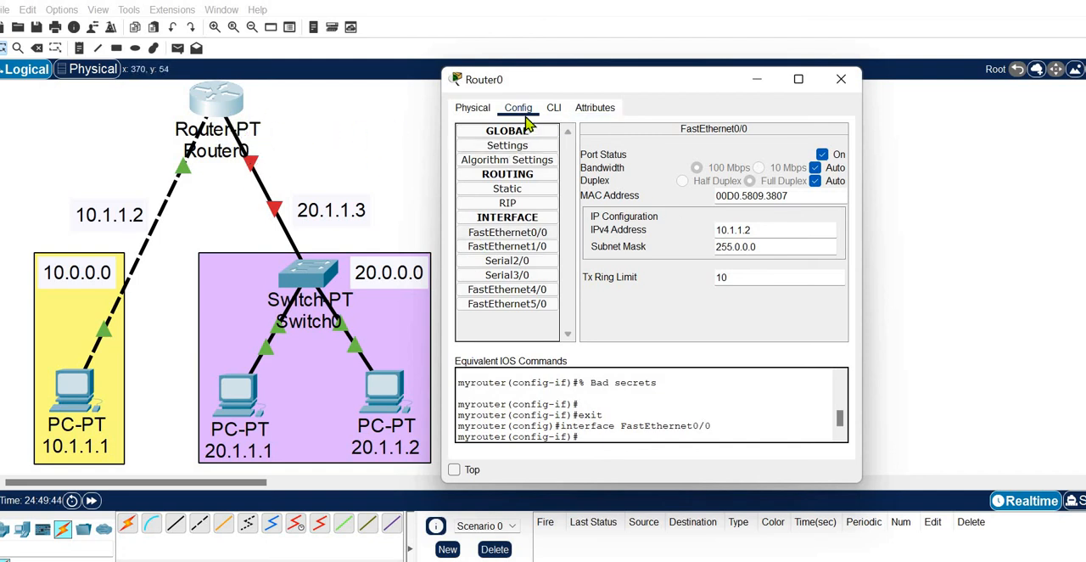
Step: Leave FastEthernet0/0 with "exit" and enter interface configuration mode for FastEthernet1/0 with "int fa1/0"
{"action": "left_click", "coordinate": [554, 112]}
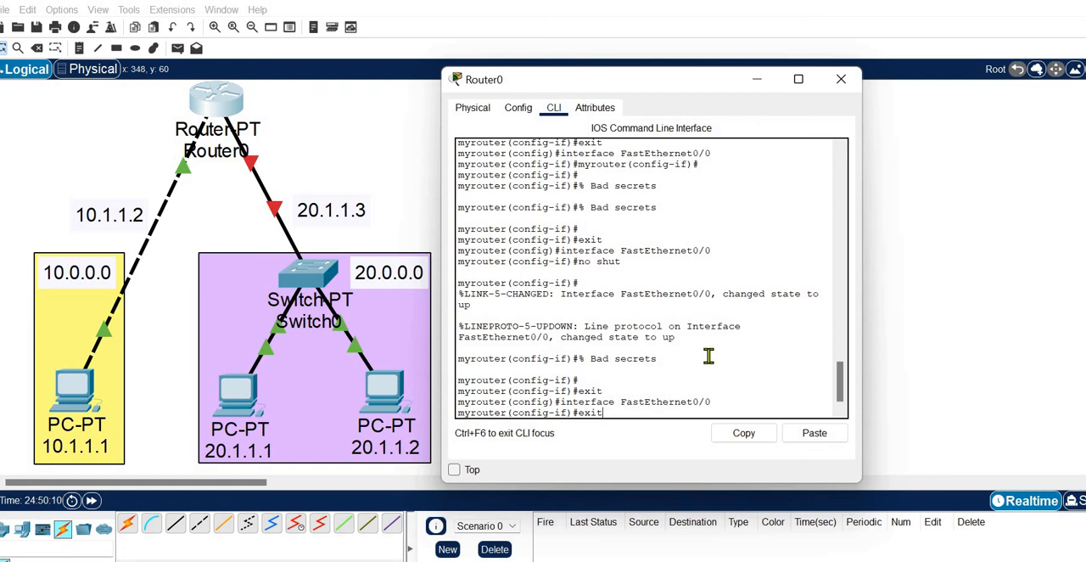
{"action": "key", "text": "Return"}
{"action": "key", "text": "Return"}
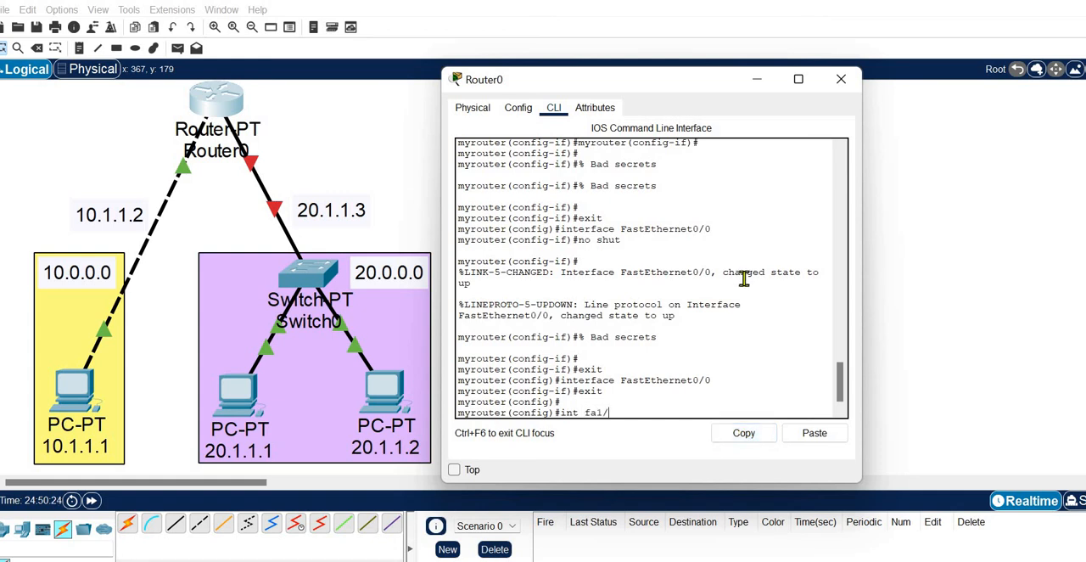
{"action": "key", "text": "Return"}
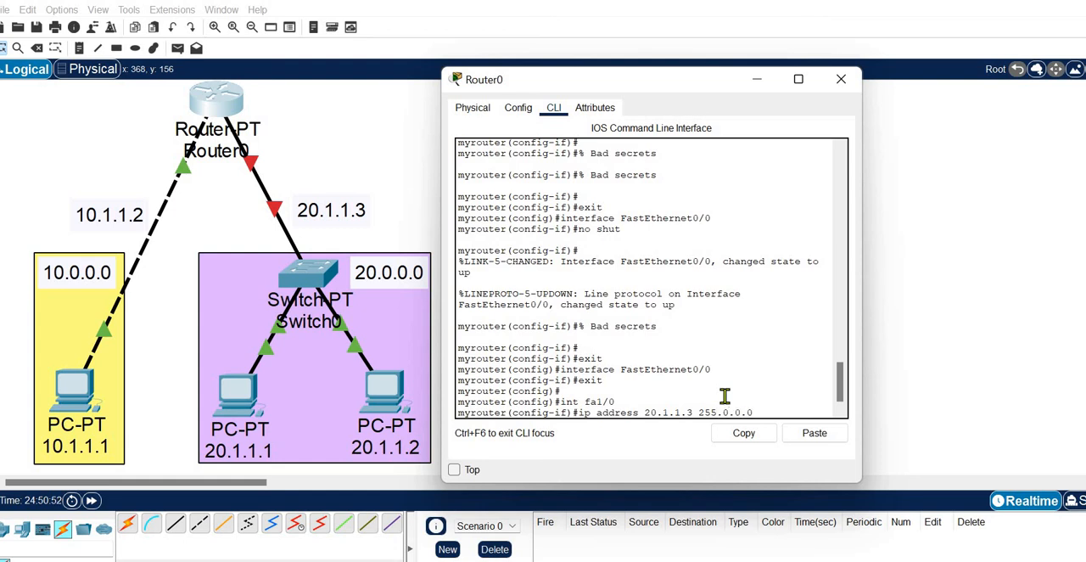
Step: Assign the address with "ip address 20.1.1.3 255.0.0.0" and check it in FastEthernet1/0's graphical settings
{"action": "key", "text": "Return"}
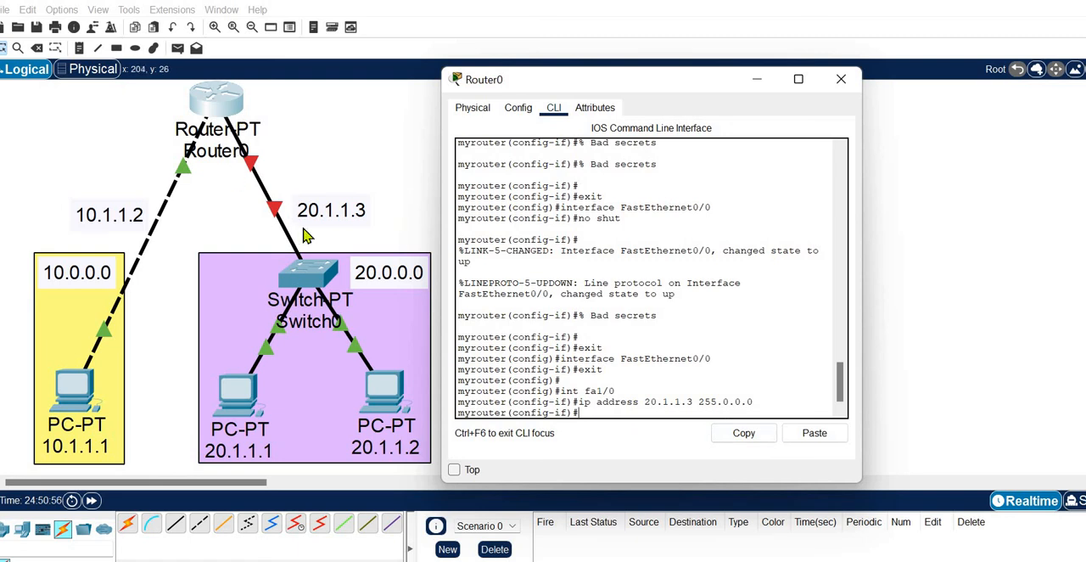
{"action": "left_click", "coordinate": [519, 109]}
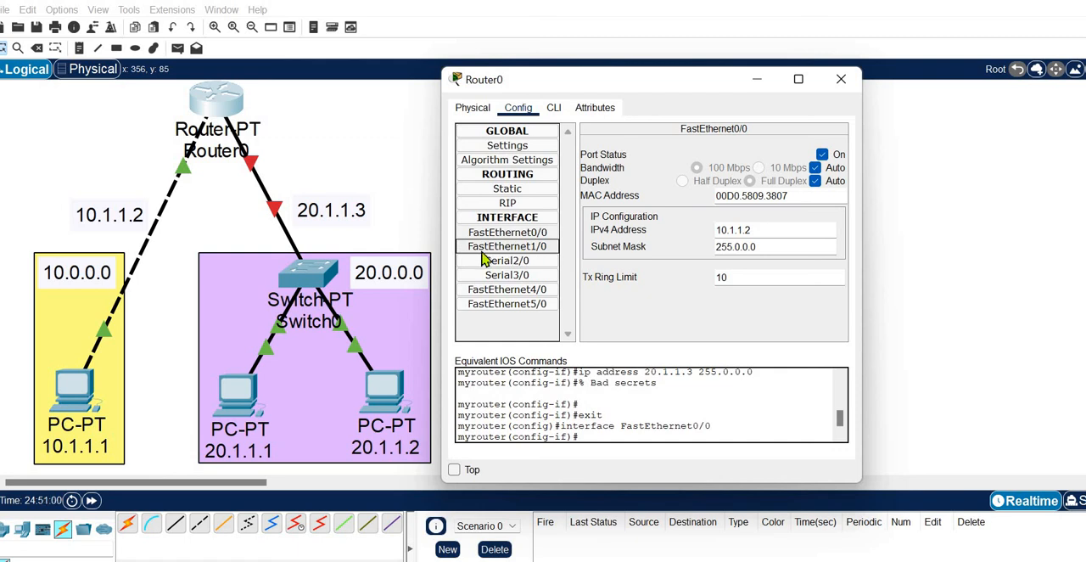
{"action": "left_click", "coordinate": [523, 246]}
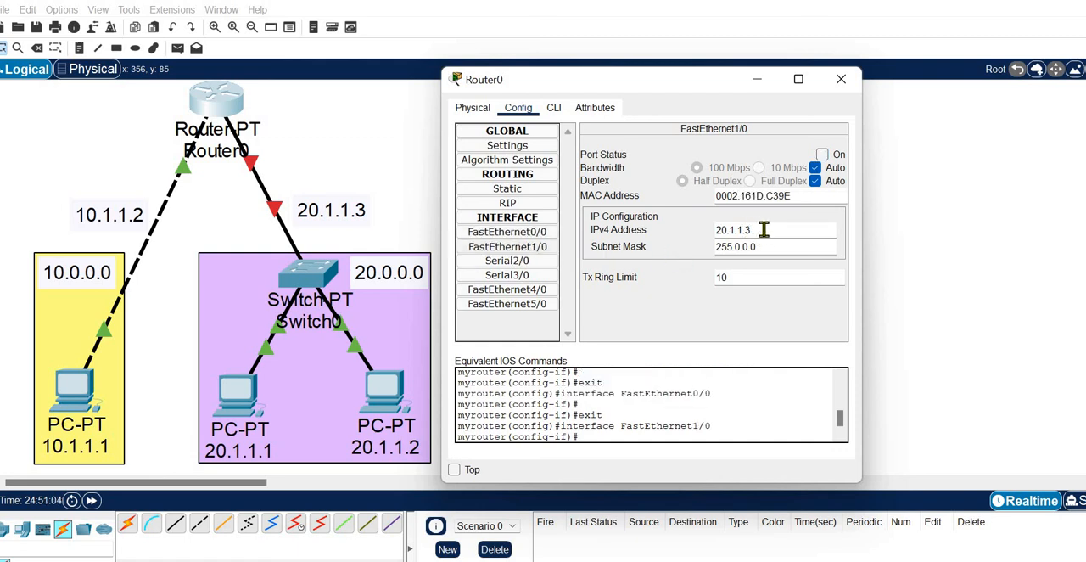
Step: Enable FastEthernet1/0 from Router0's command line with "no shut"
{"action": "left_click_drag", "start_coordinate": [751, 230], "coordinate": [691, 245]}
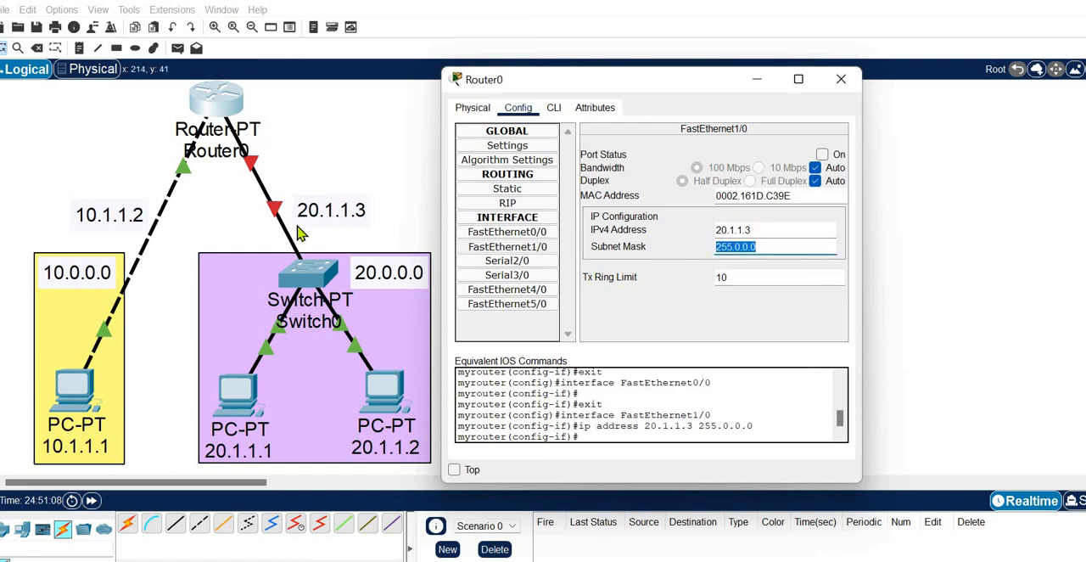
{"action": "left_click", "coordinate": [553, 109]}
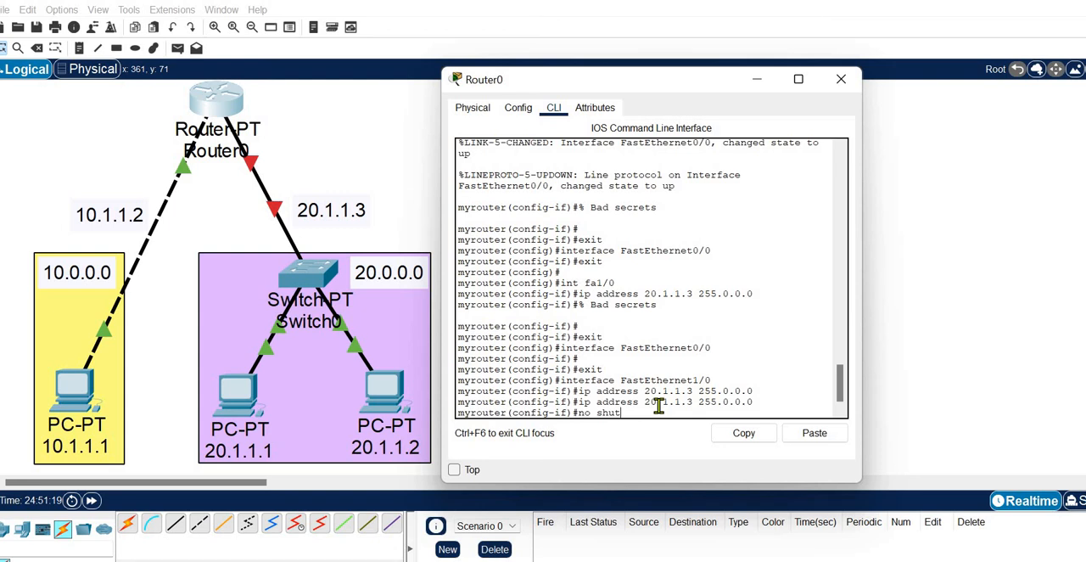
{"action": "key", "text": "Return"}
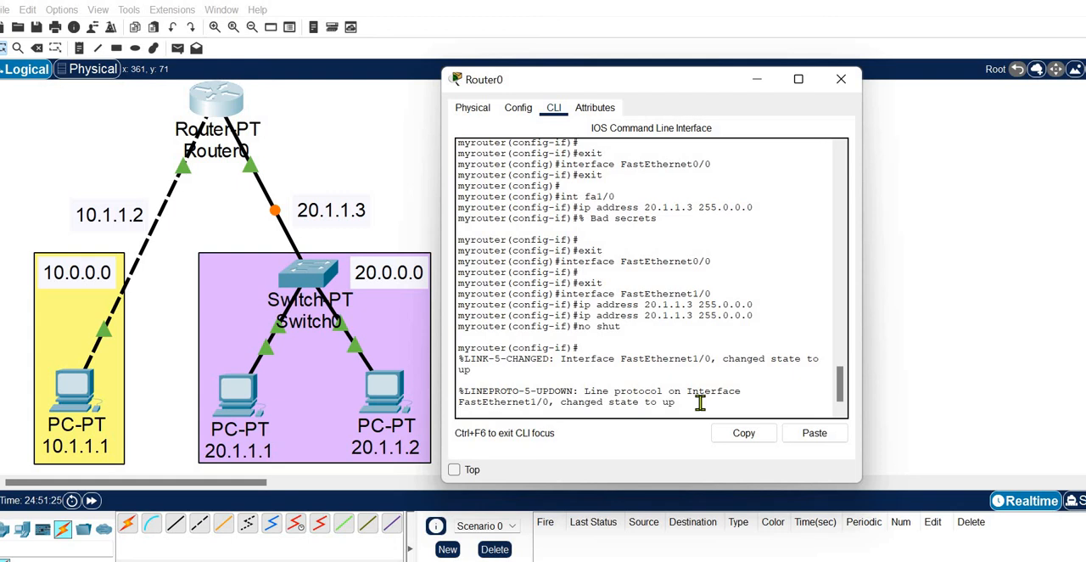
{"action": "key", "text": "Return"}
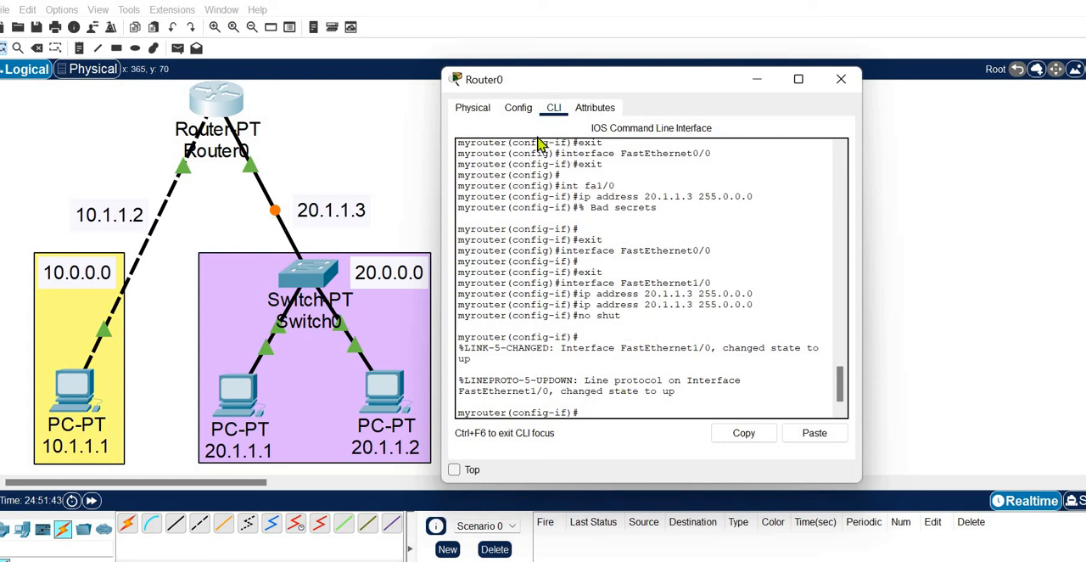
Step: Check the port status and IP configuration of FastEthernet0/0 and FastEthernet1/0 in the graphical settings, and close the Router0 window
{"action": "left_click", "coordinate": [520, 110]}
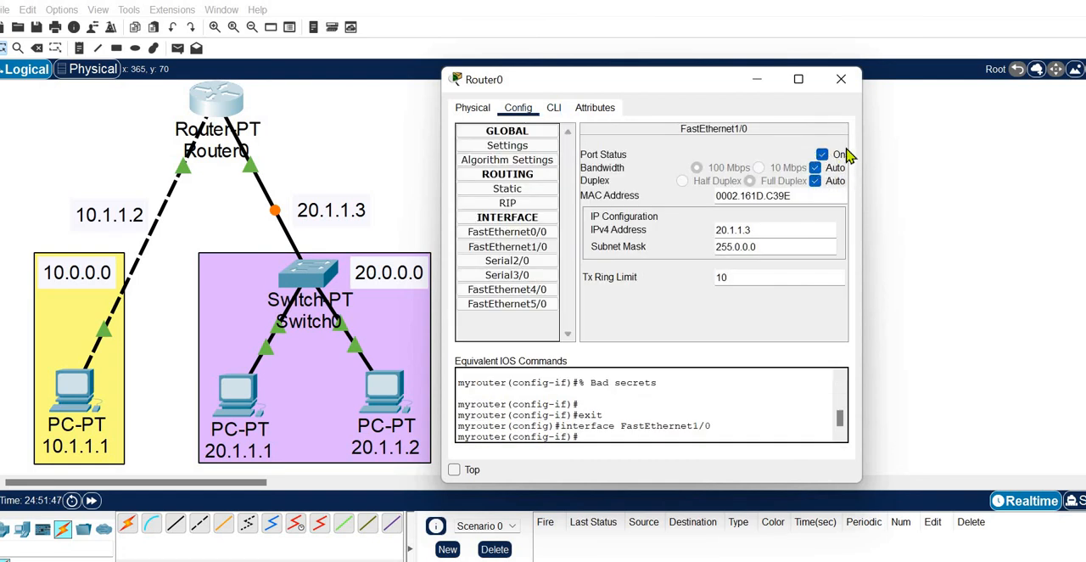
{"action": "left_click", "coordinate": [526, 232]}
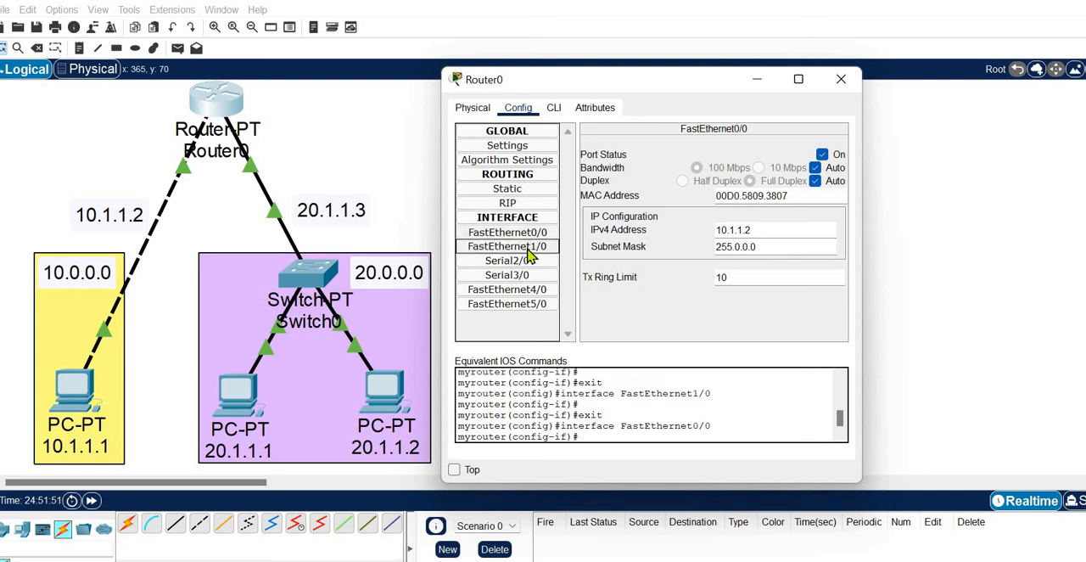
{"action": "left_click", "coordinate": [523, 247]}
{"action": "left_click", "coordinate": [516, 235]}
{"action": "left_click", "coordinate": [841, 79]}
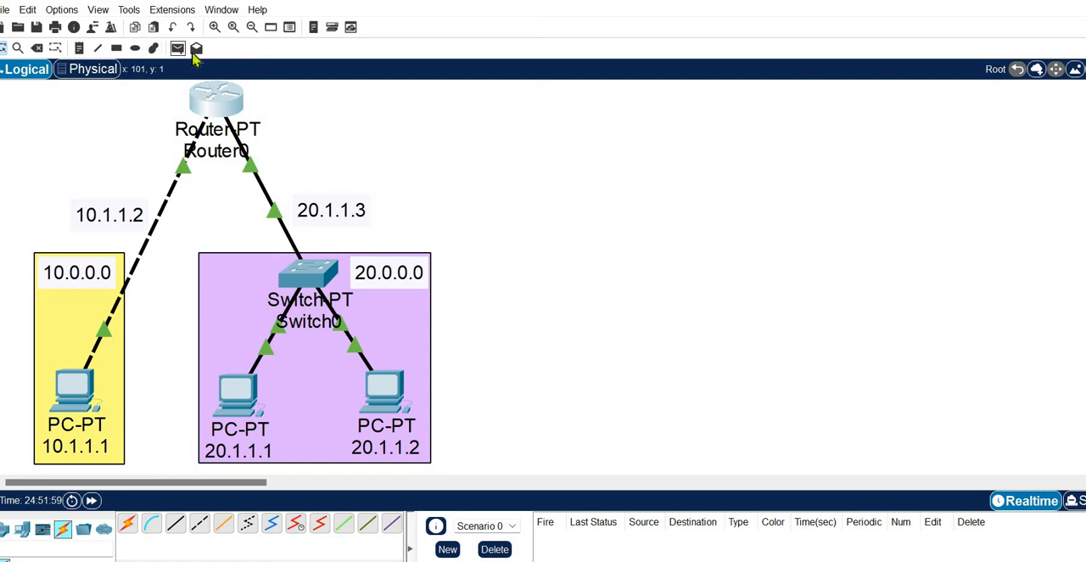
Step: Send a simple PDU from PC 10.1.1.1 to PC 20.1.1.1, and repeat the same test once more
{"action": "left_click", "coordinate": [177, 49]}
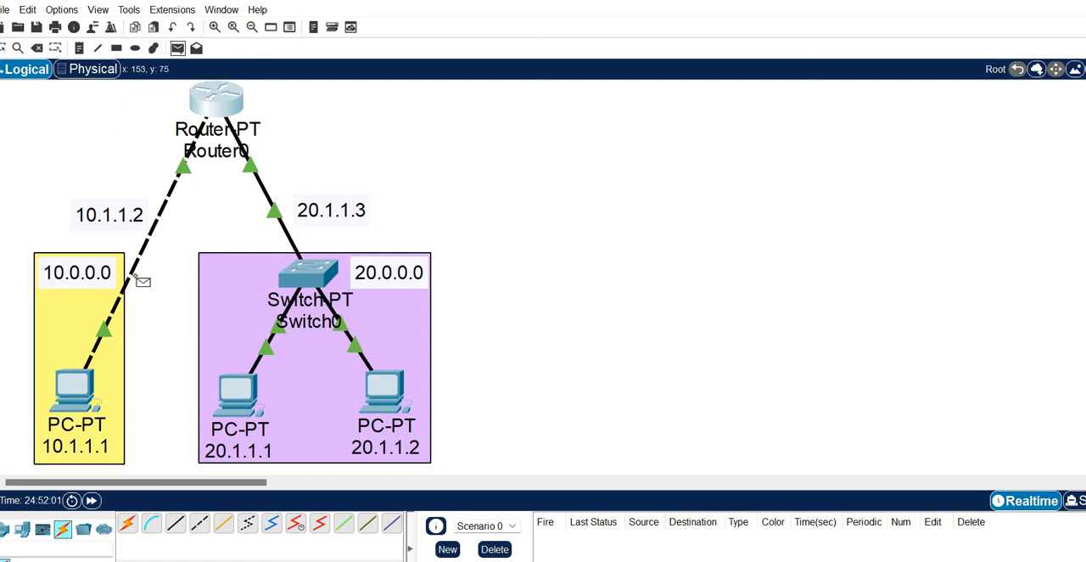
{"action": "left_click", "coordinate": [79, 387]}
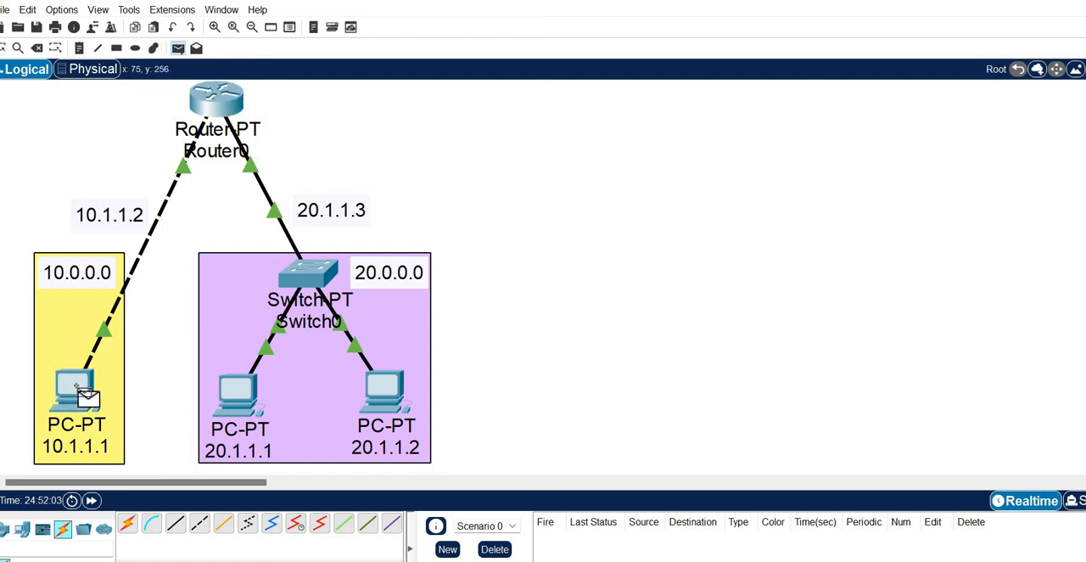
{"action": "left_click", "coordinate": [237, 397]}
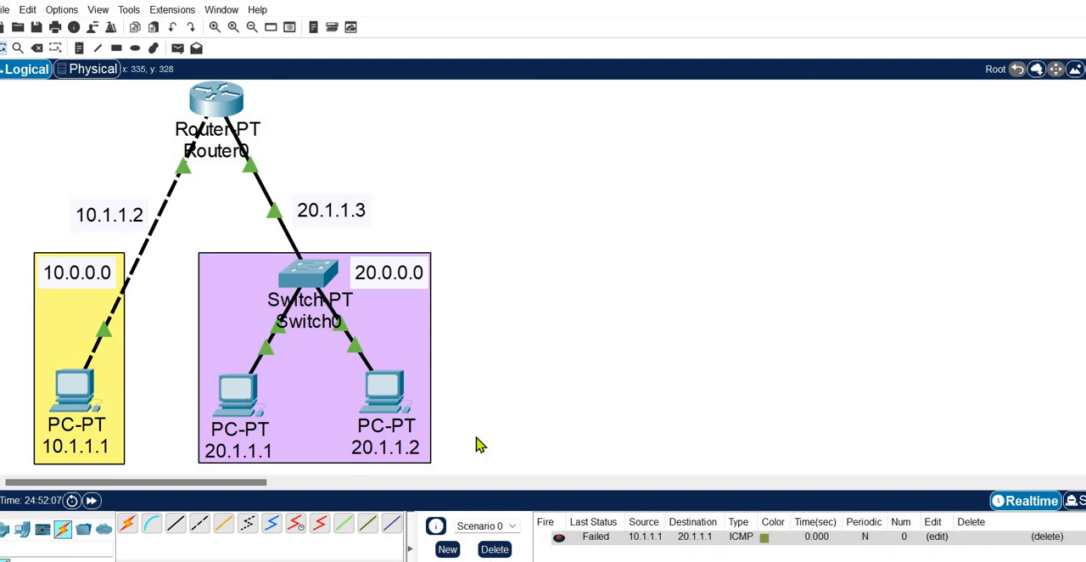
{"action": "left_click", "coordinate": [177, 48]}
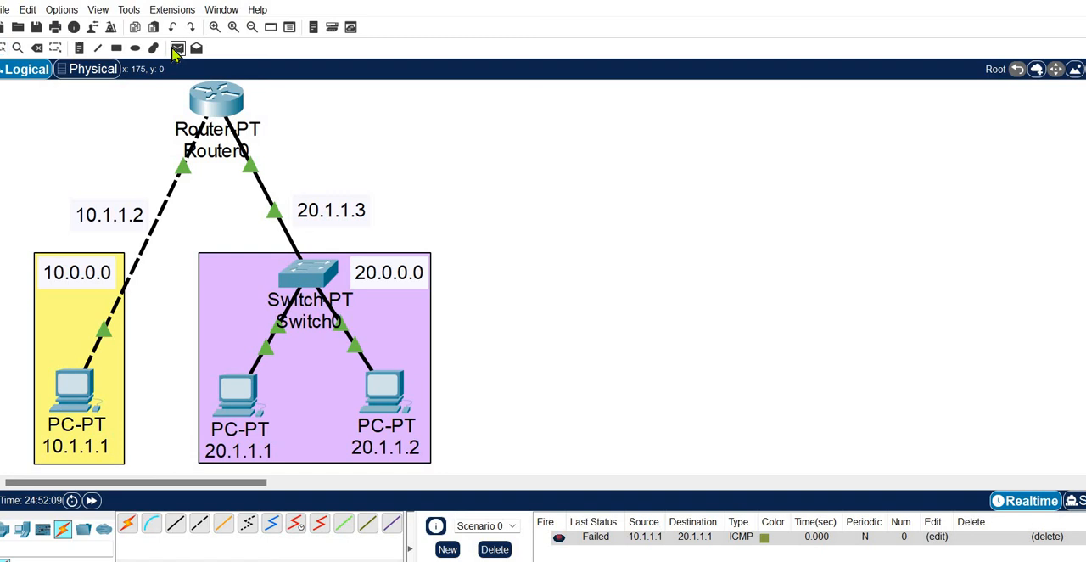
{"action": "left_click", "coordinate": [76, 383]}
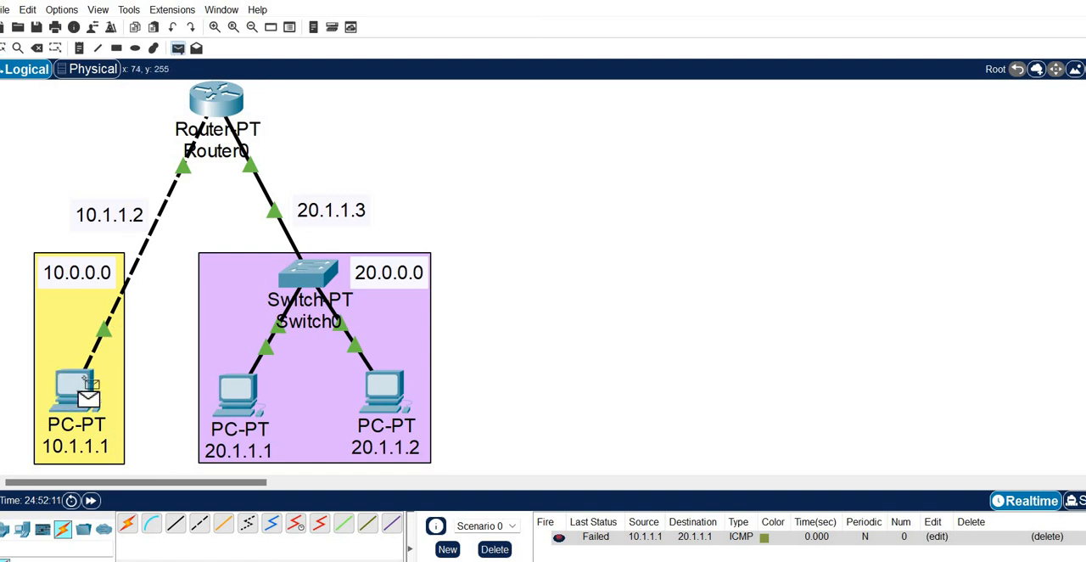
{"action": "left_click", "coordinate": [239, 391]}
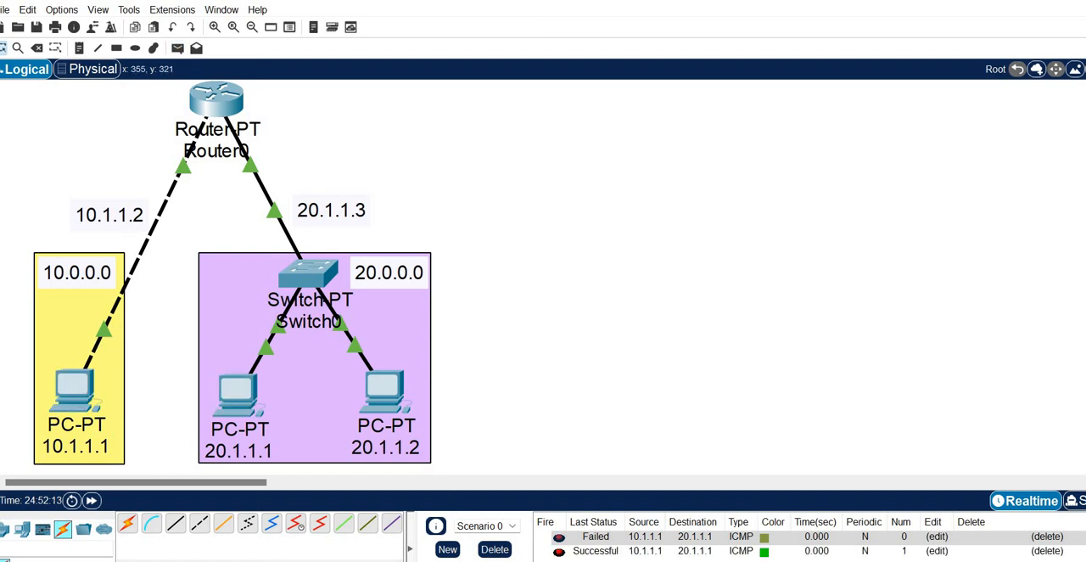
Step: Delete the failed 10.1.1.1 to 20.1.1.1 test from the list of sent PDUs
{"action": "left_click", "coordinate": [596, 552]}
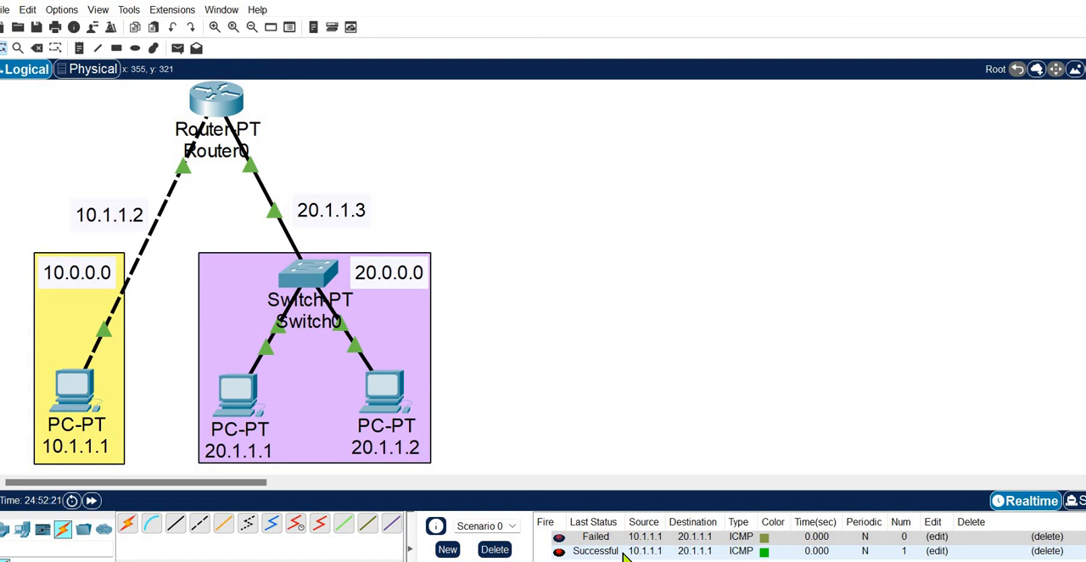
{"action": "left_click", "coordinate": [1042, 537]}
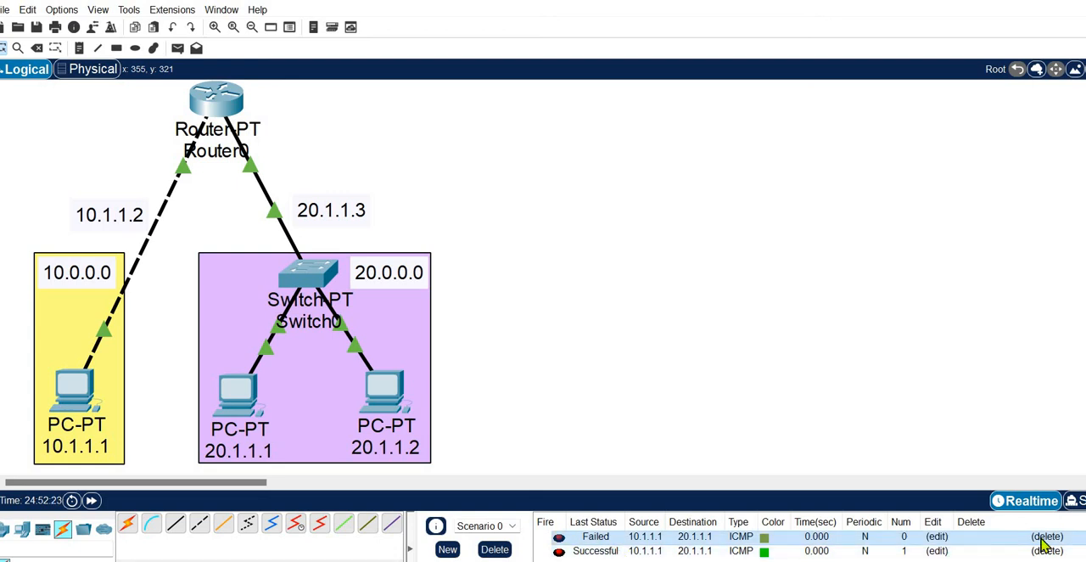
{"action": "left_click", "coordinate": [1043, 537]}
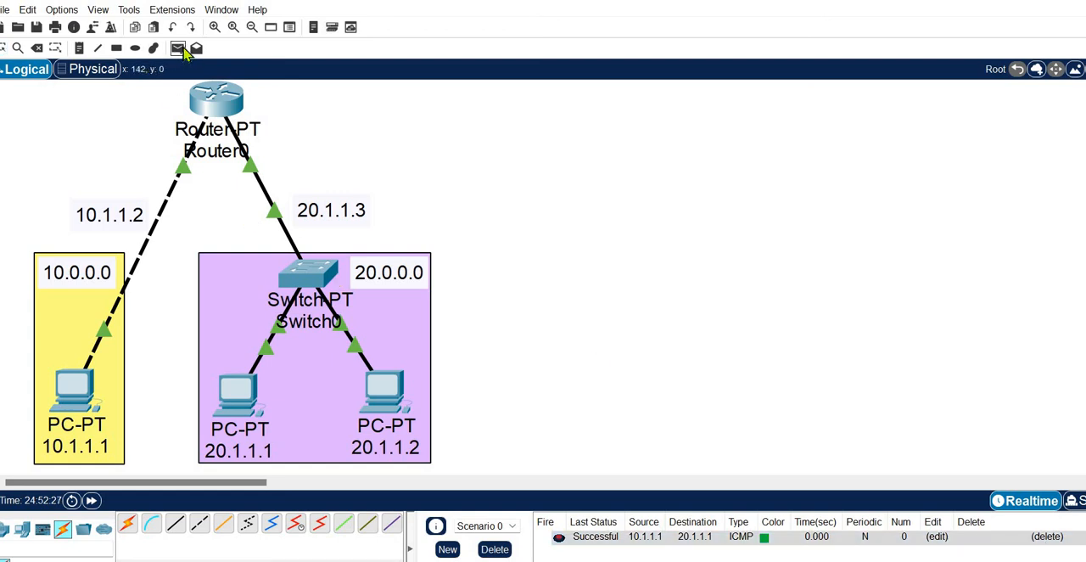
Step: Send a simple PDU from PC 20.1.1.2 to PC 10.1.1.1
{"action": "left_click", "coordinate": [184, 51]}
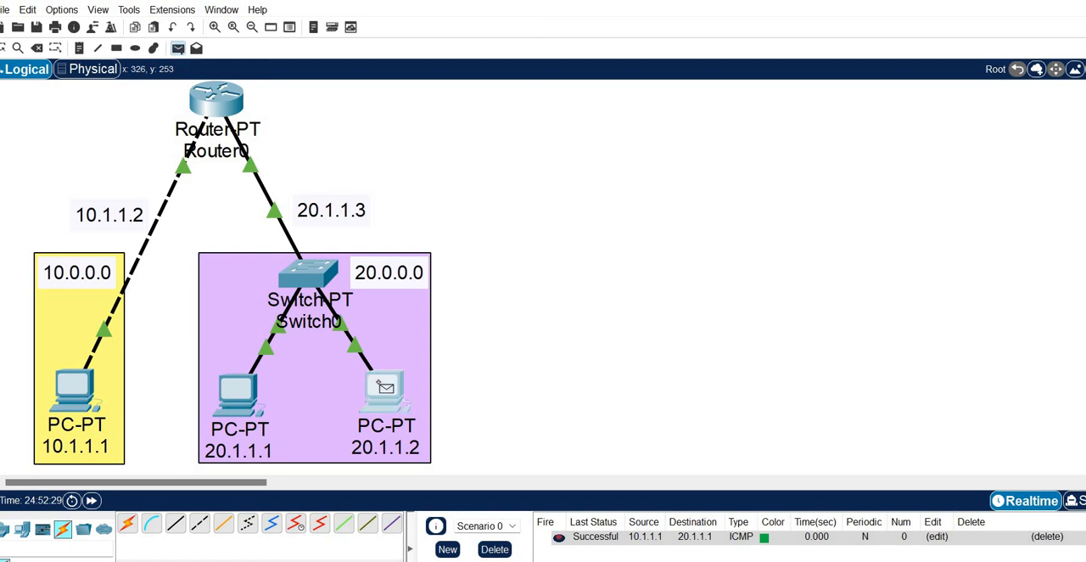
{"action": "left_click", "coordinate": [385, 386]}
{"action": "left_click", "coordinate": [72, 389]}
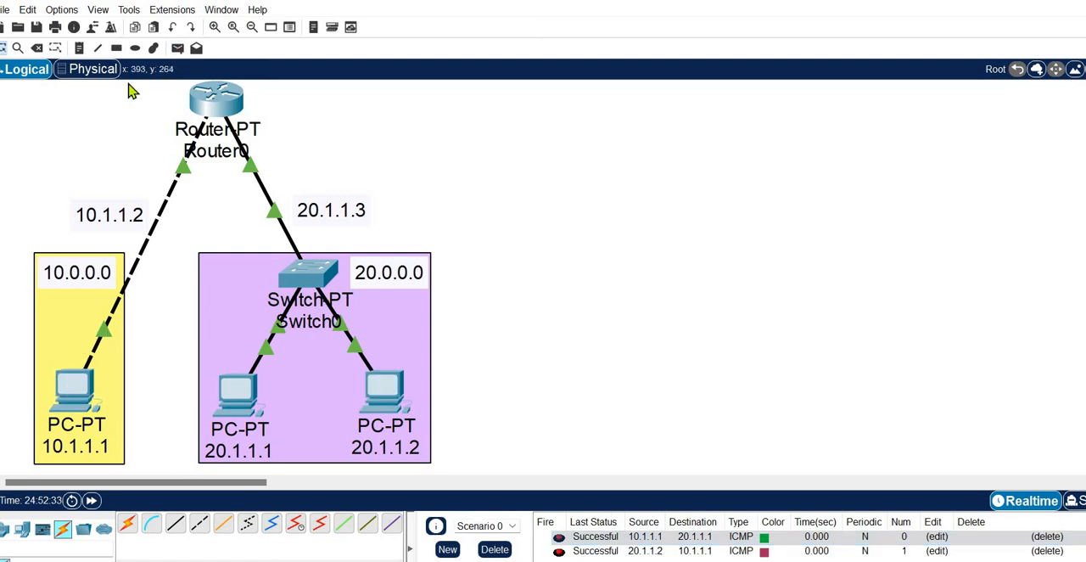
Step: Send a simple PDU from PC 20.1.1.1 to Router0, and delete the 10.1.1.1 to 20.1.1.1 entry from the PDU list
{"action": "left_click", "coordinate": [177, 47]}
{"action": "left_click", "coordinate": [236, 399]}
{"action": "left_click", "coordinate": [204, 101]}
{"action": "left_click", "coordinate": [1037, 539]}
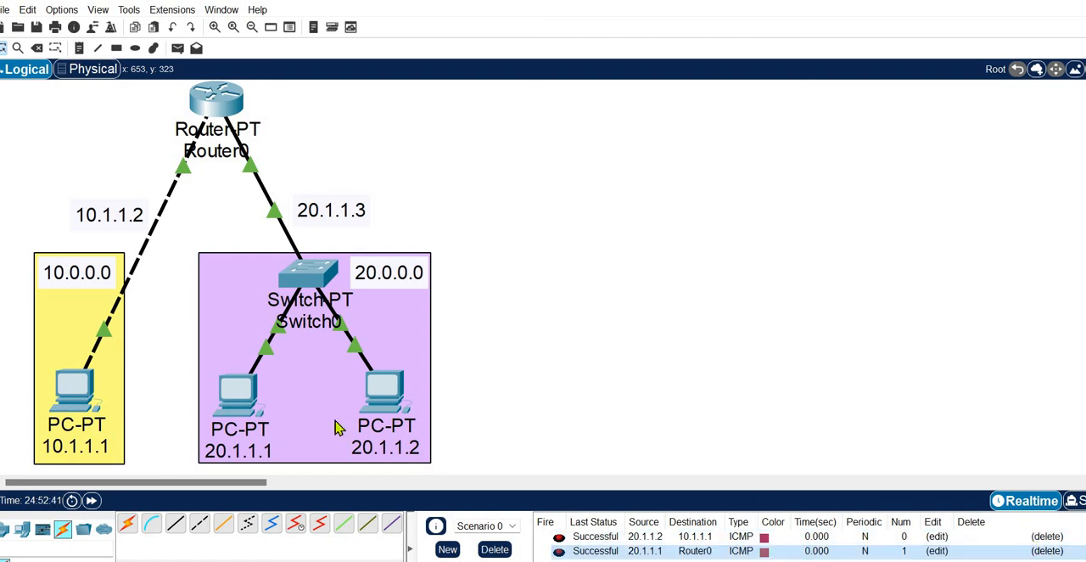